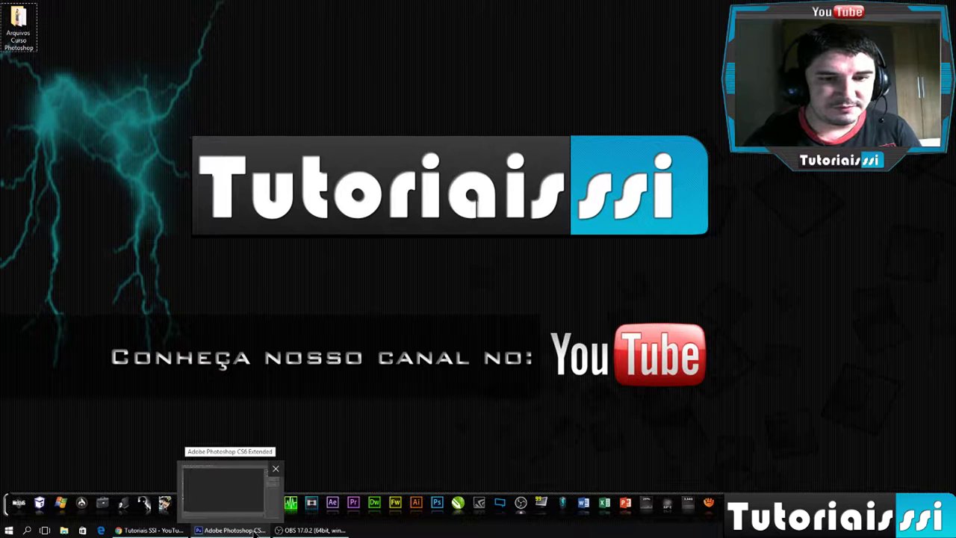
Show Photoshop, then bring the Tutoriais SSI YouTube channel page in Chrome to the front
left_click(256, 530)
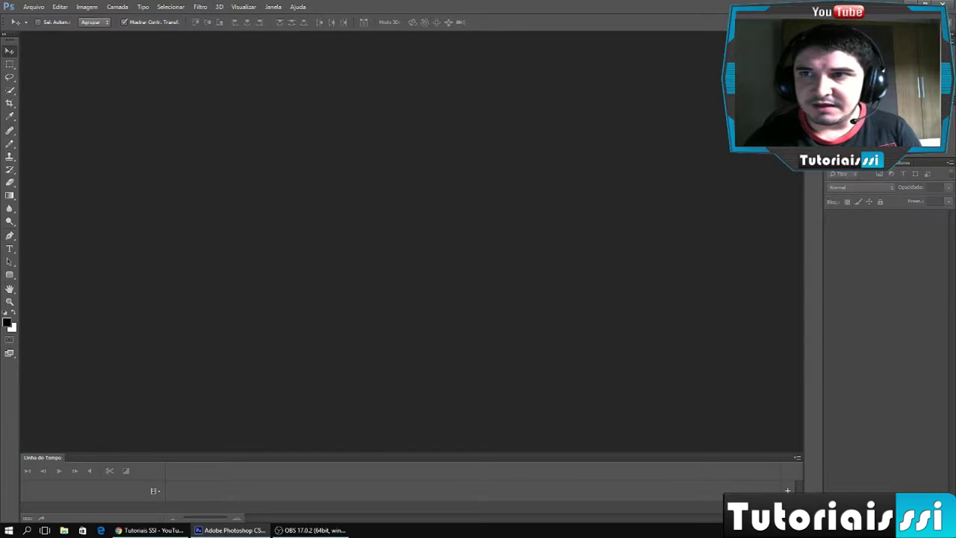
left_click(153, 530)
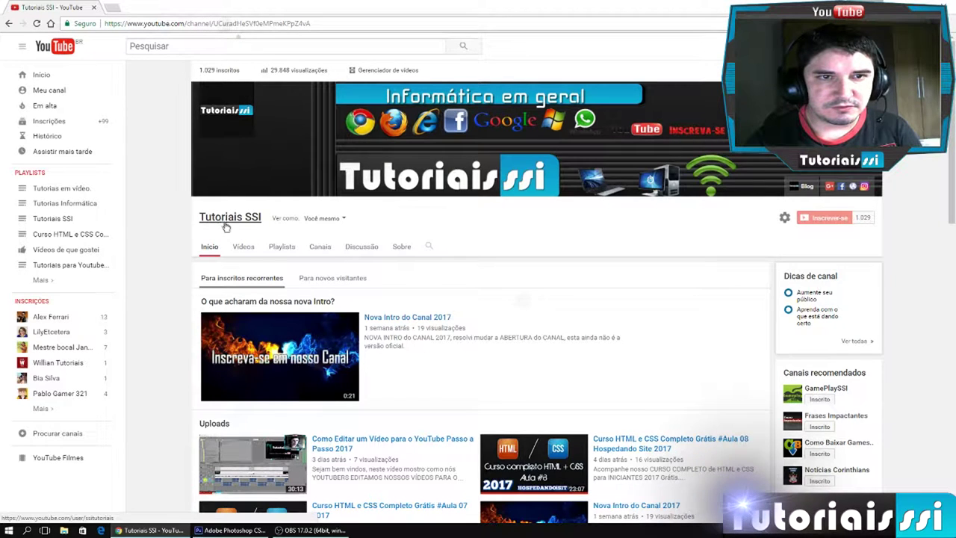
Start the Curso Photoshop 2017 playlist from the channel's Playlists and pause it
left_click(283, 247)
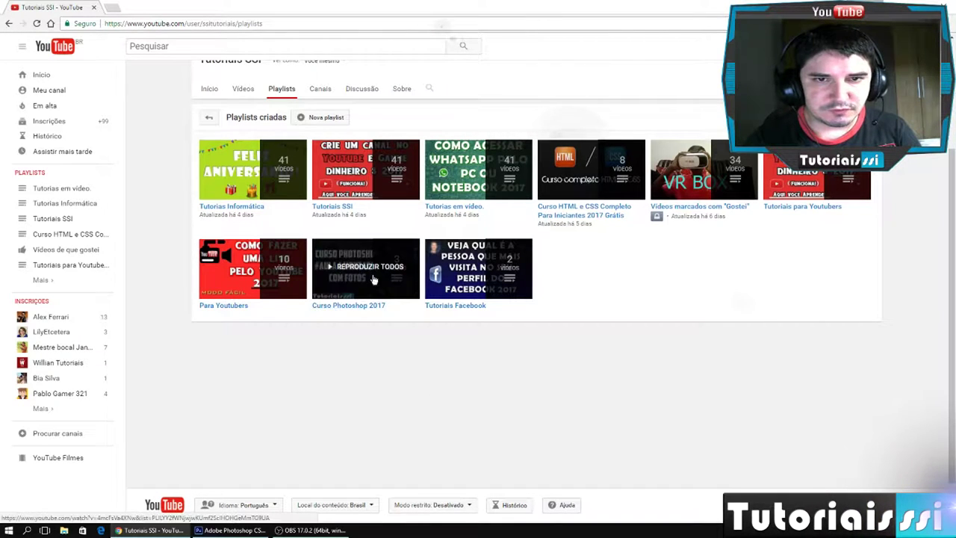
mouse_move(365, 268)
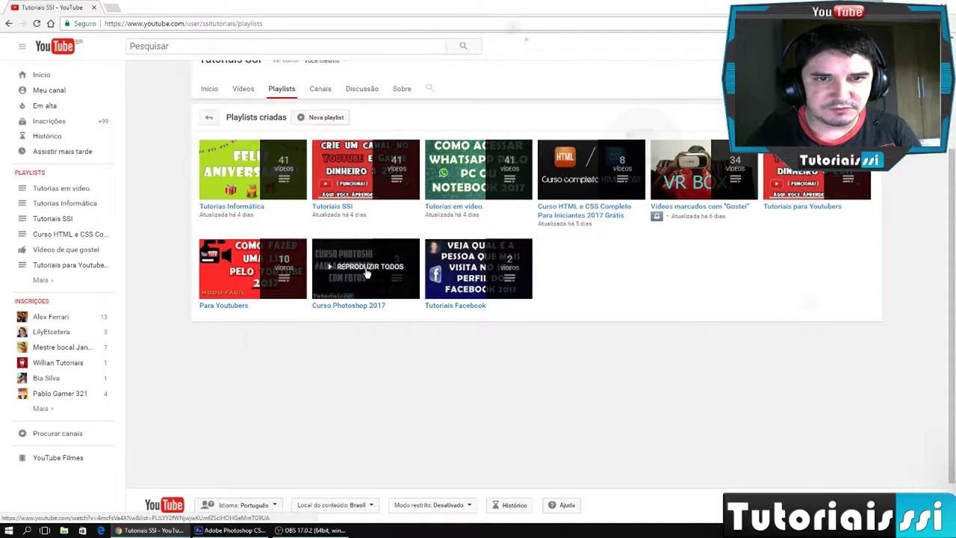
left_click(375, 272)
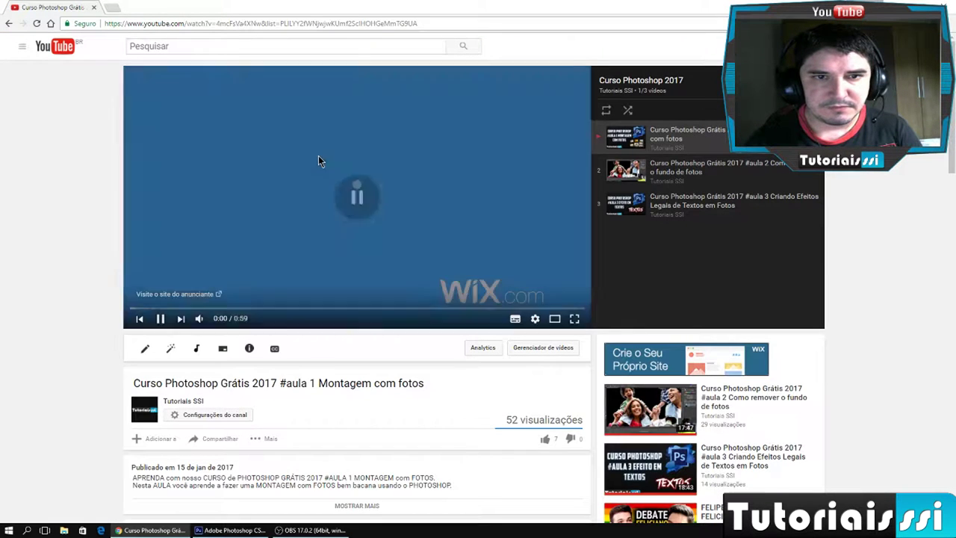
left_click(160, 319)
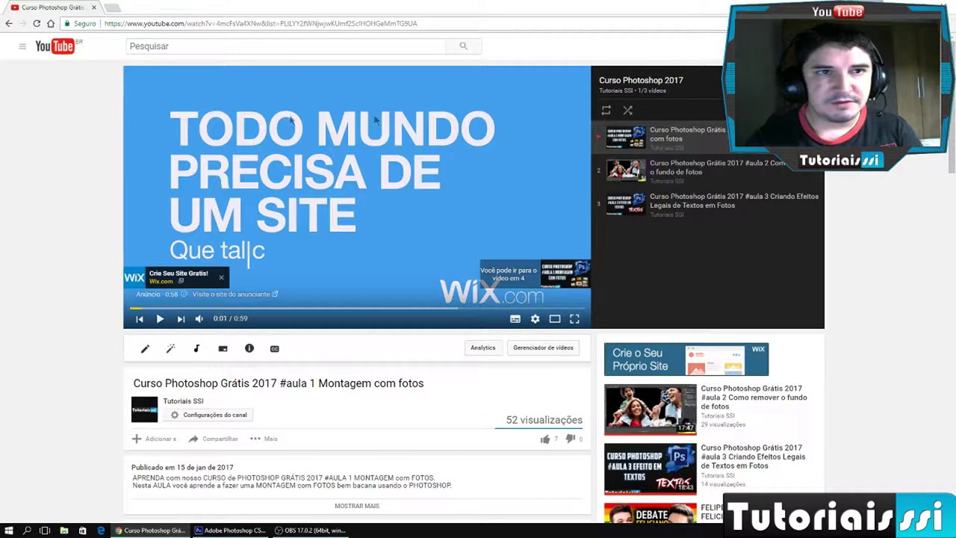
Go back to the channel home page and show its Vídeos tab of uploads
left_click(22, 48)
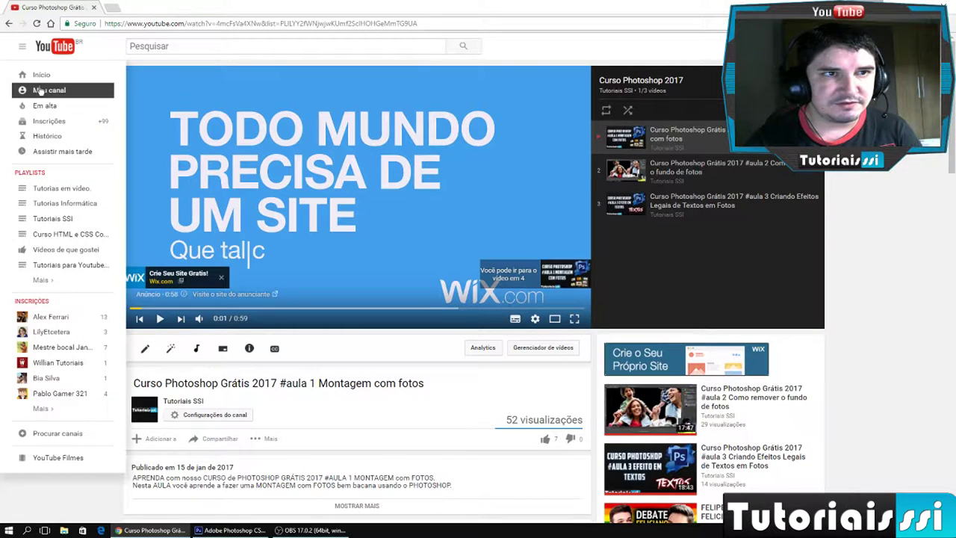
left_click(43, 91)
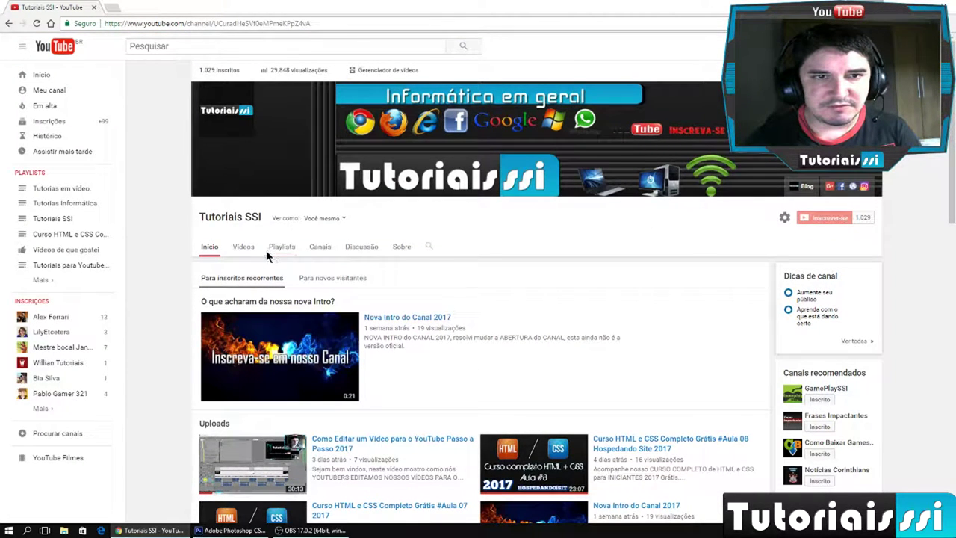
left_click(243, 247)
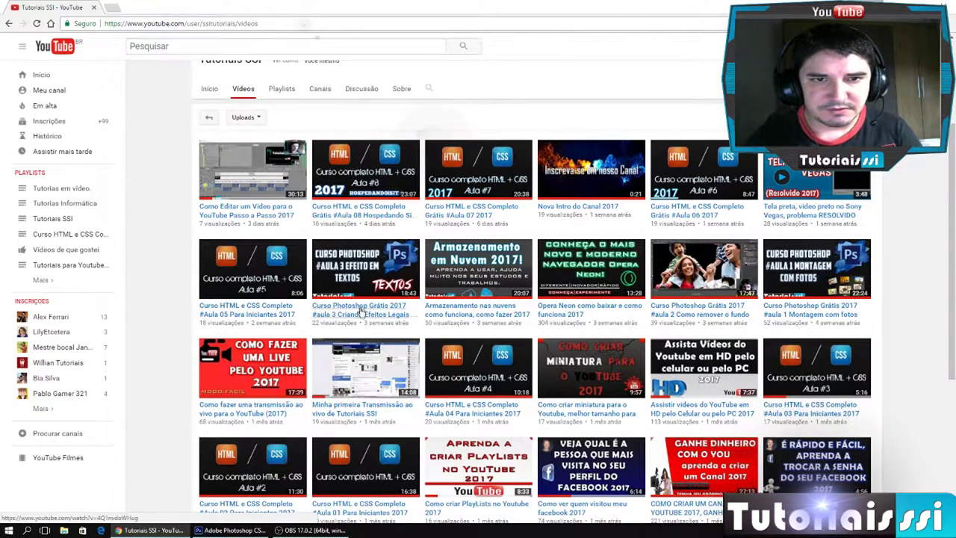
Open the Photoshop course aula 3 video page
left_click(362, 310)
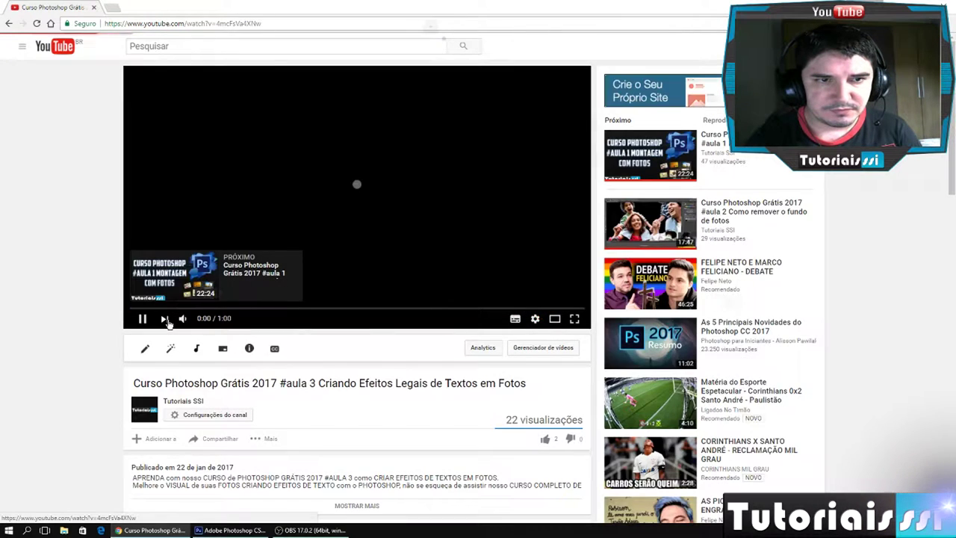
left_click(161, 319)
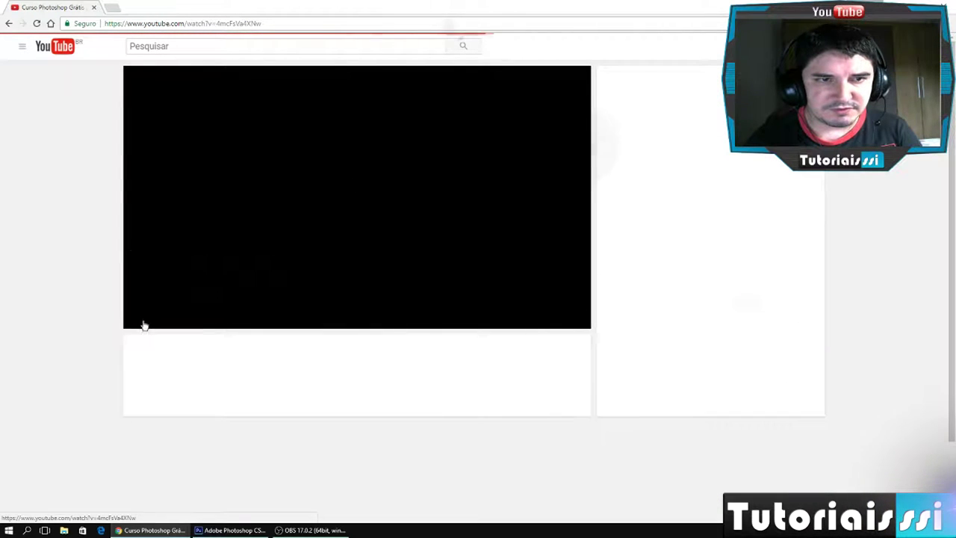
left_click(9, 23)
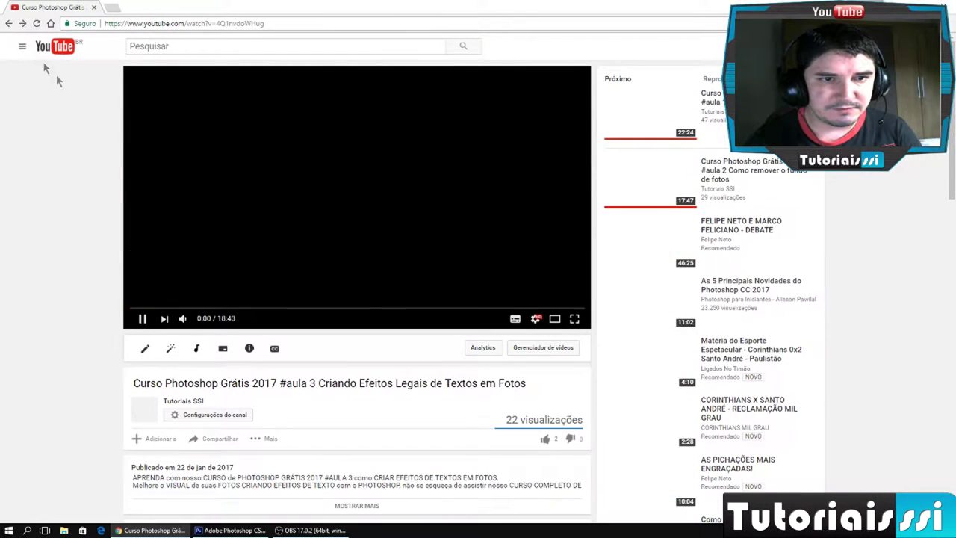
Expand and read the aula 3 video's full description, then return to Photoshop
scroll(265, 331, "down", 2)
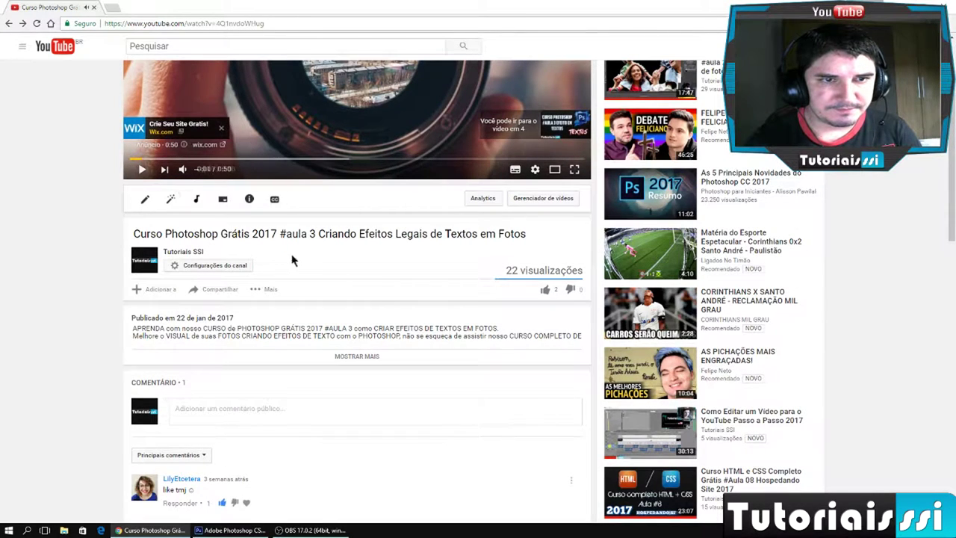
scroll(304, 266, "down", 1)
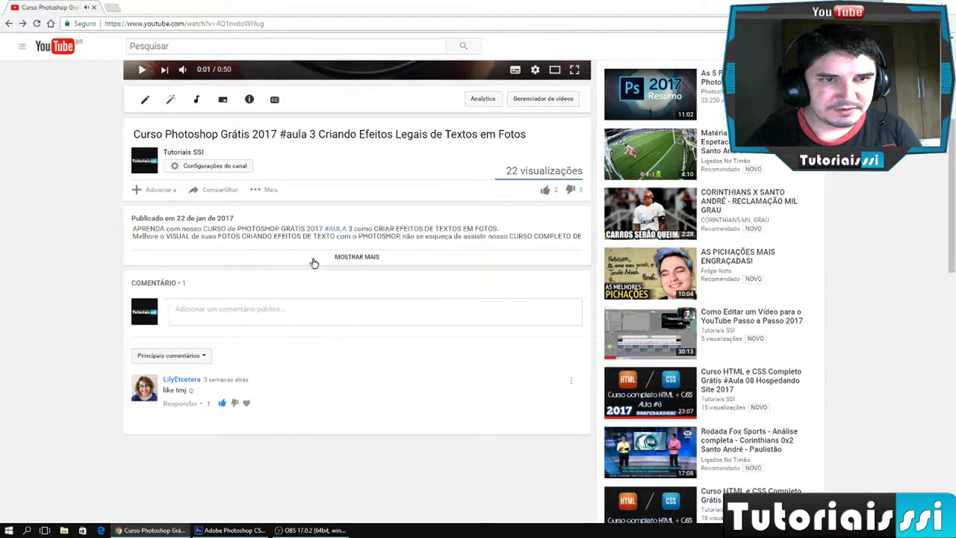
left_click(367, 259)
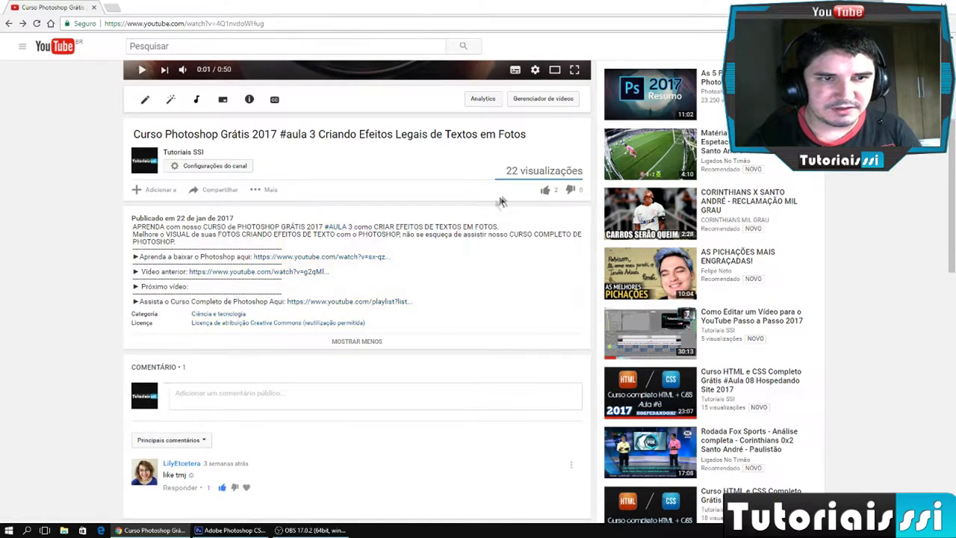
mouse_move(356, 269)
scroll(416, 247, "up", 2)
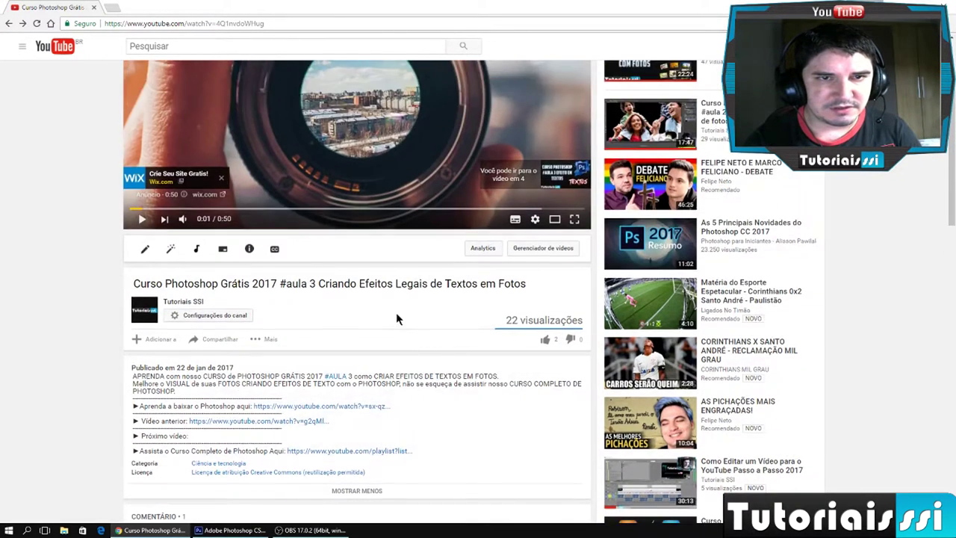
scroll(396, 312, "up", 2)
key("alt+Tab")
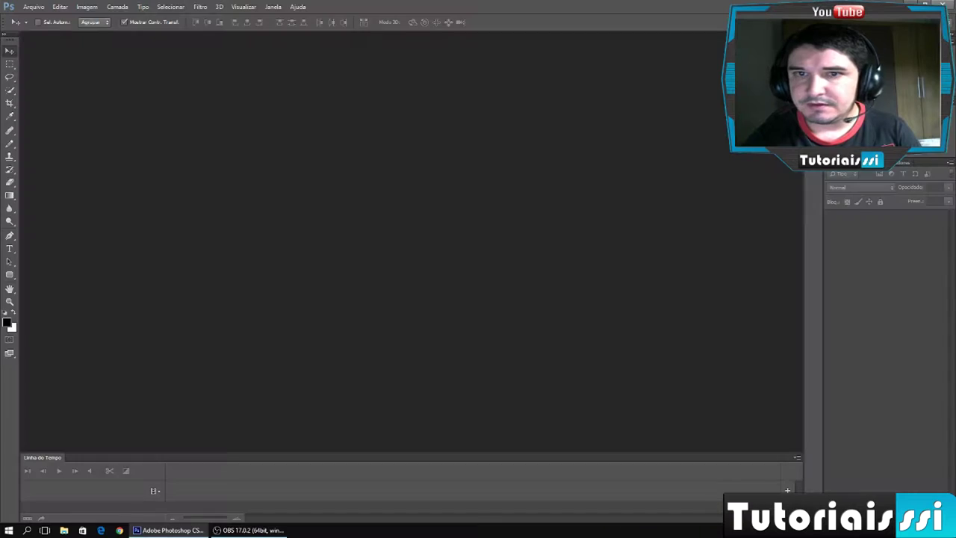
Open image 2.png from the course folder
left_click(36, 8)
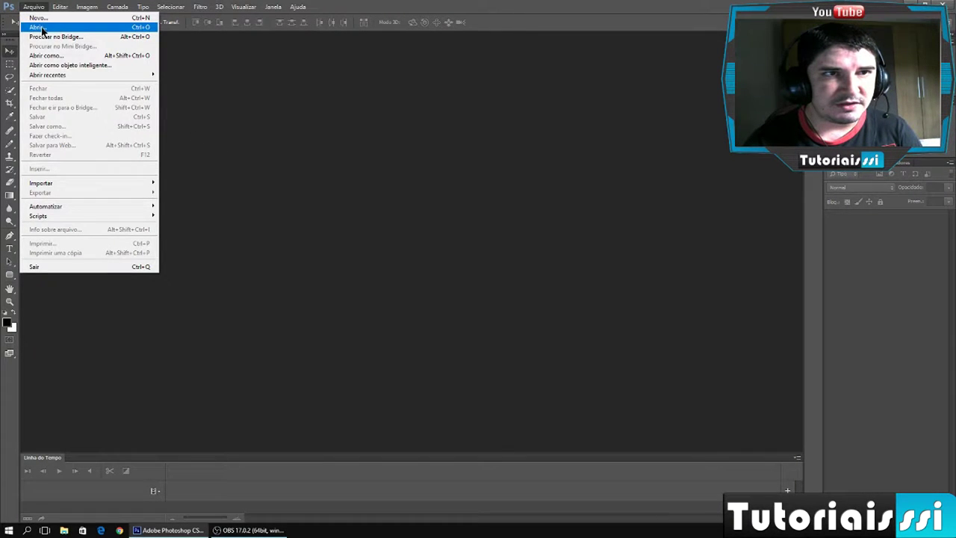
left_click(41, 28)
left_click(452, 164)
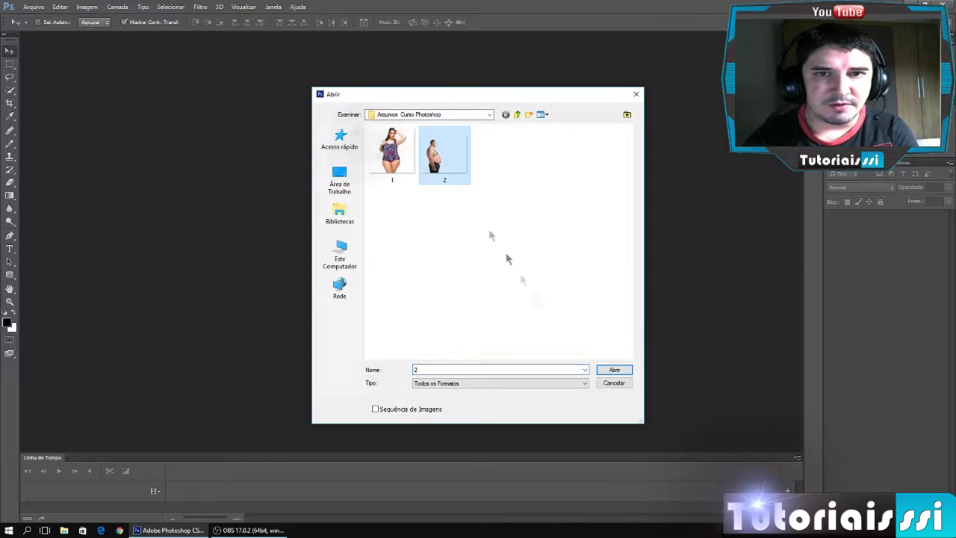
left_click(607, 369)
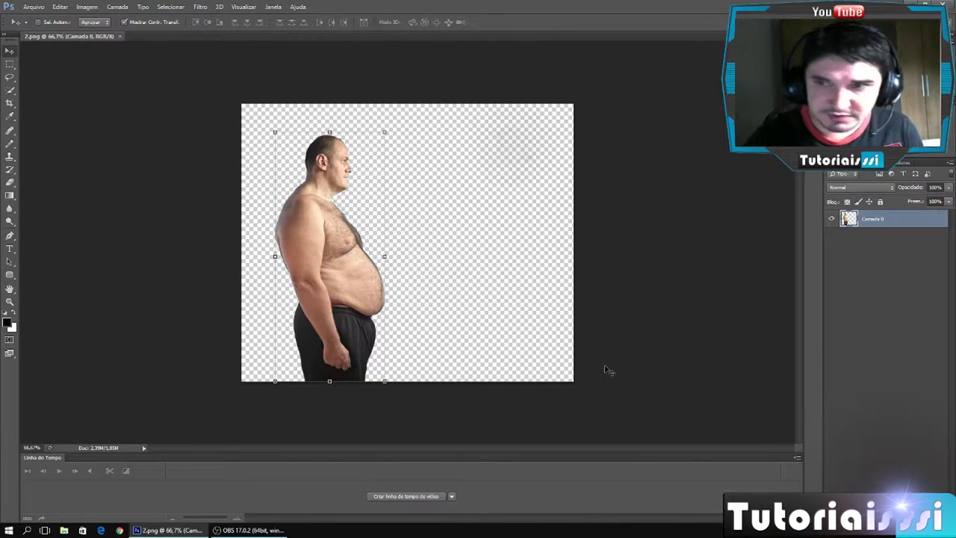
Duplicate the man's layer as Camada 0 copiar and open the Liquify filter on it
key("ctrl+j")
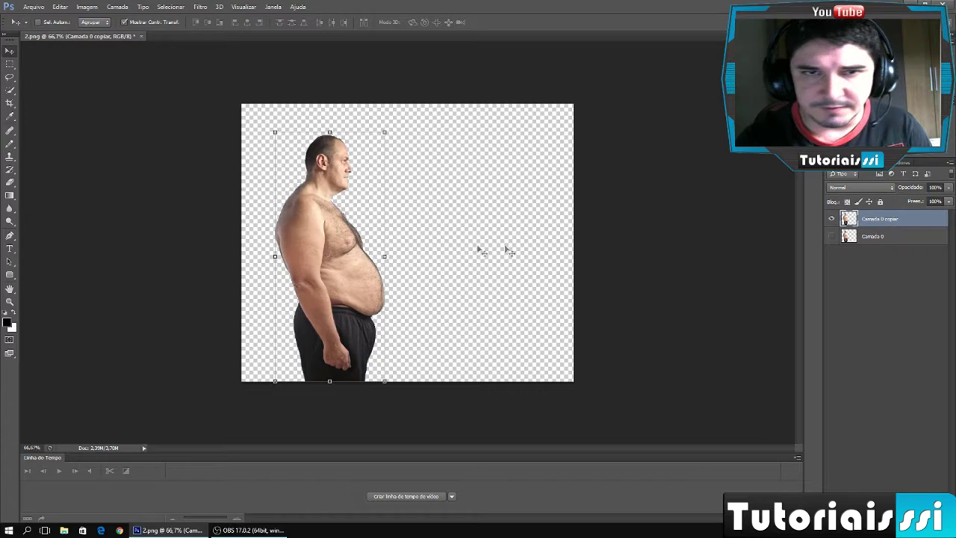
left_click(203, 8)
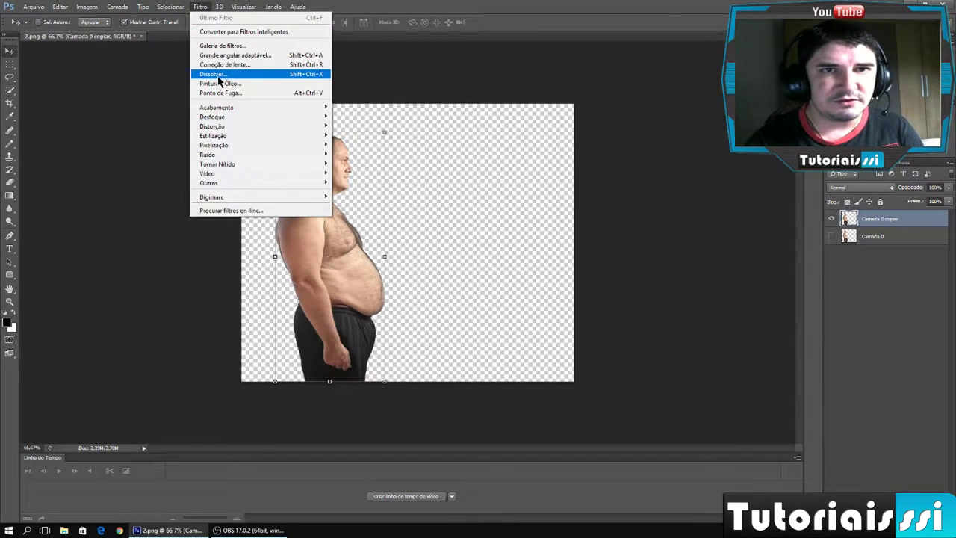
left_click(218, 75)
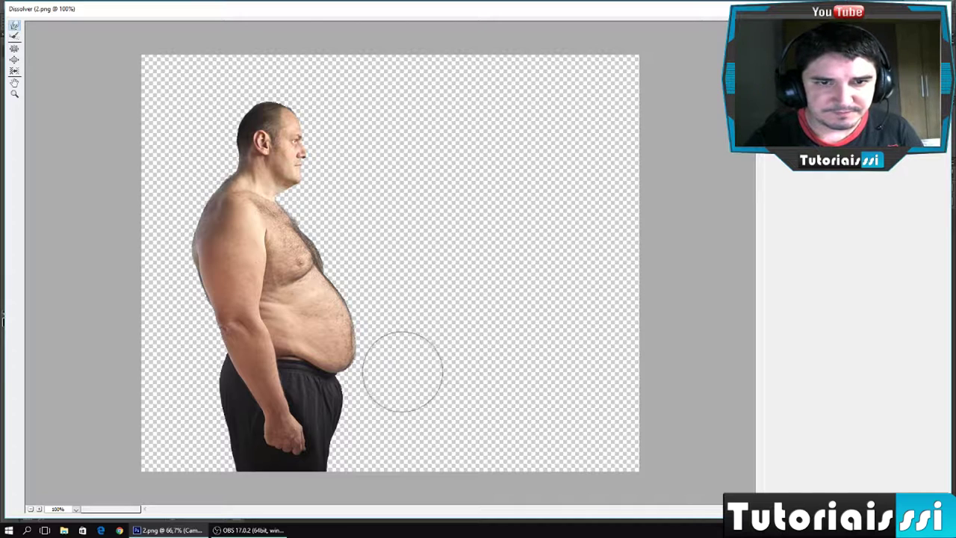
Push the belly's right edge and lower contour inward with the Forward Warp brush
mouse_move(377, 358)
left_mouse_down()
mouse_move(363, 352)
mouse_move(374, 320)
mouse_move(362, 309)
mouse_move(342, 306)
mouse_move(358, 319)
mouse_move(327, 328)
mouse_move(358, 319)
mouse_move(352, 330)
mouse_move(319, 324)
mouse_move(351, 331)
mouse_move(323, 337)
left_mouse_up()
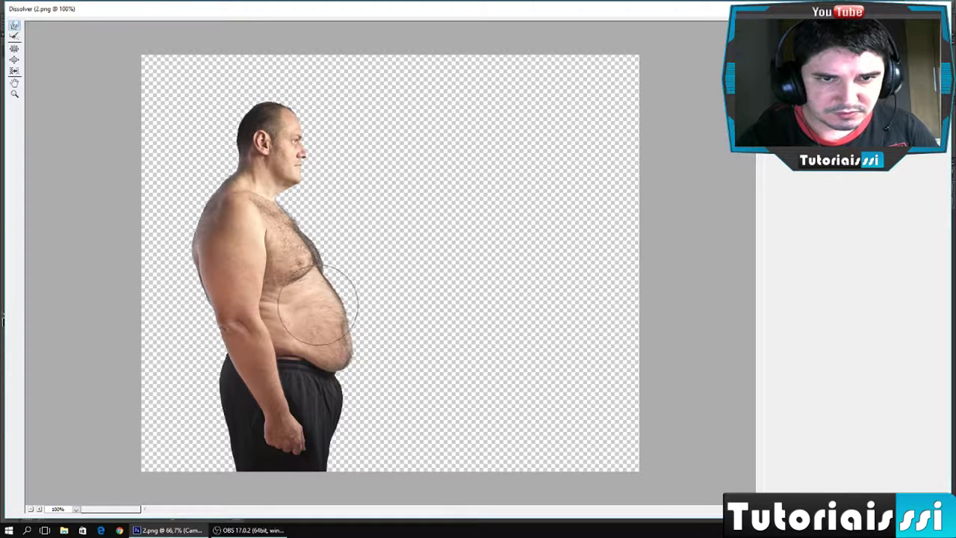
mouse_move(312, 312)
left_mouse_down()
mouse_move(341, 331)
mouse_move(341, 321)
mouse_move(363, 341)
mouse_move(366, 362)
mouse_move(341, 320)
mouse_move(347, 306)
left_mouse_up()
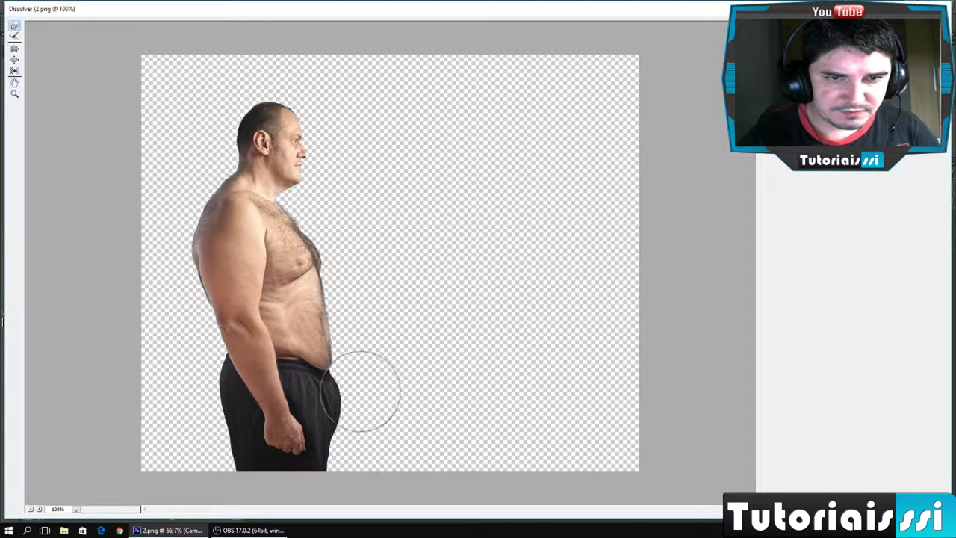
Warp the hip edge, the belly below the chest and the waistband area inward
left_click_drag(366, 388, 354, 411)
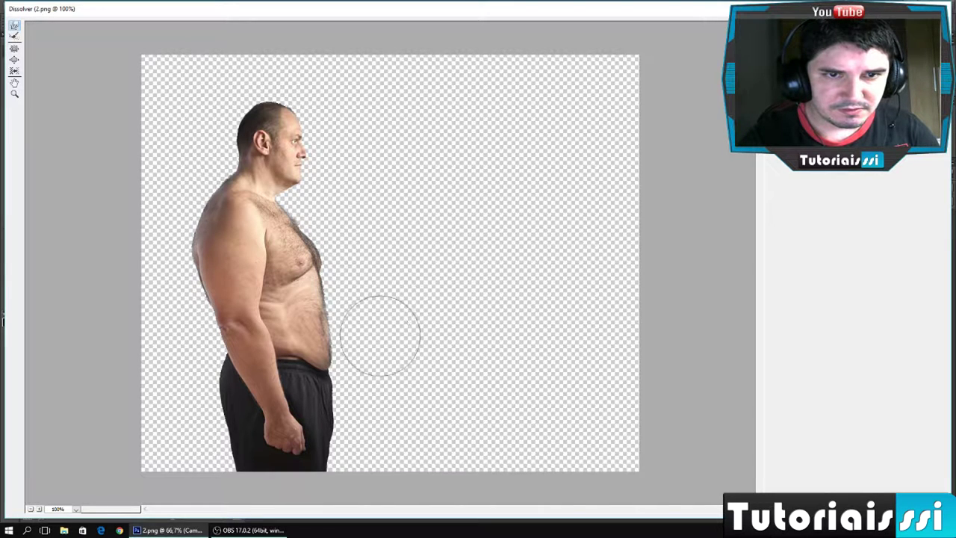
mouse_move(359, 337)
left_mouse_down()
mouse_move(331, 331)
mouse_move(337, 288)
mouse_move(333, 302)
mouse_move(352, 331)
mouse_move(344, 342)
left_mouse_up()
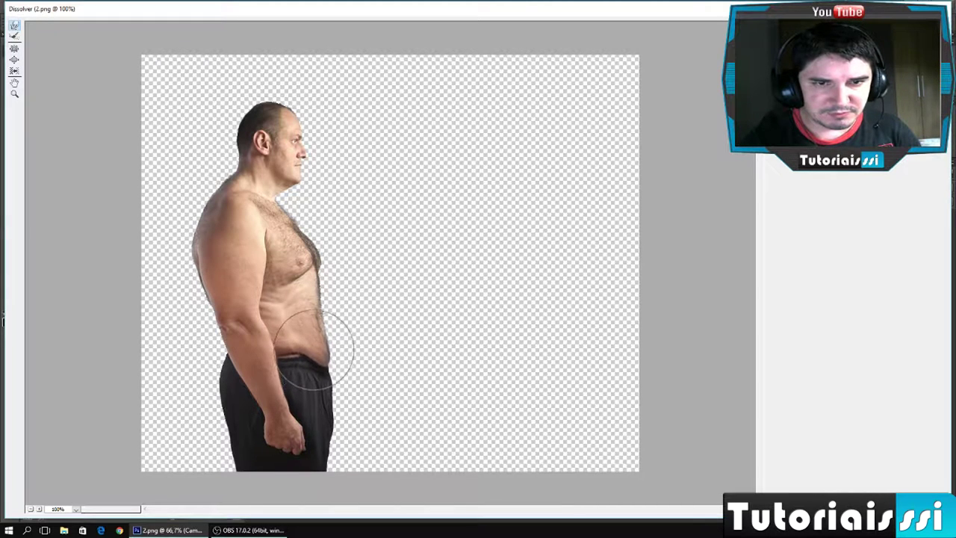
key("ctrl+space")
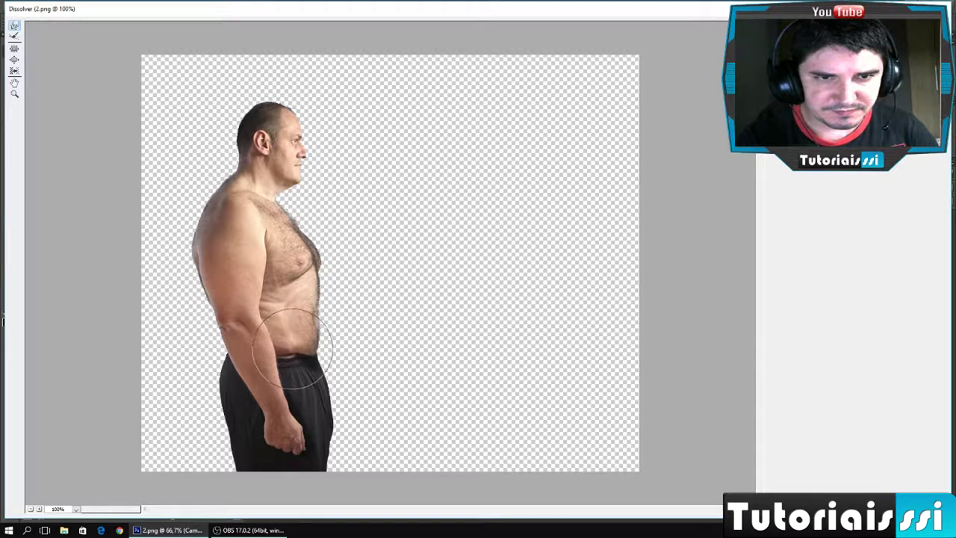
left_click_drag(292, 347, 295, 351)
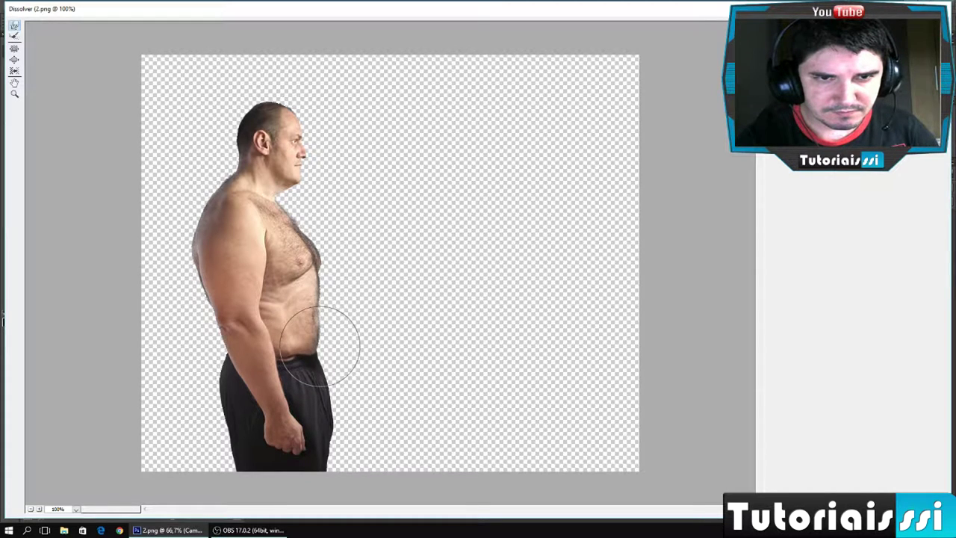
Nudge the belly and chest contour inward, then apply the Liquify edits
left_click_drag(315, 344, 318, 345)
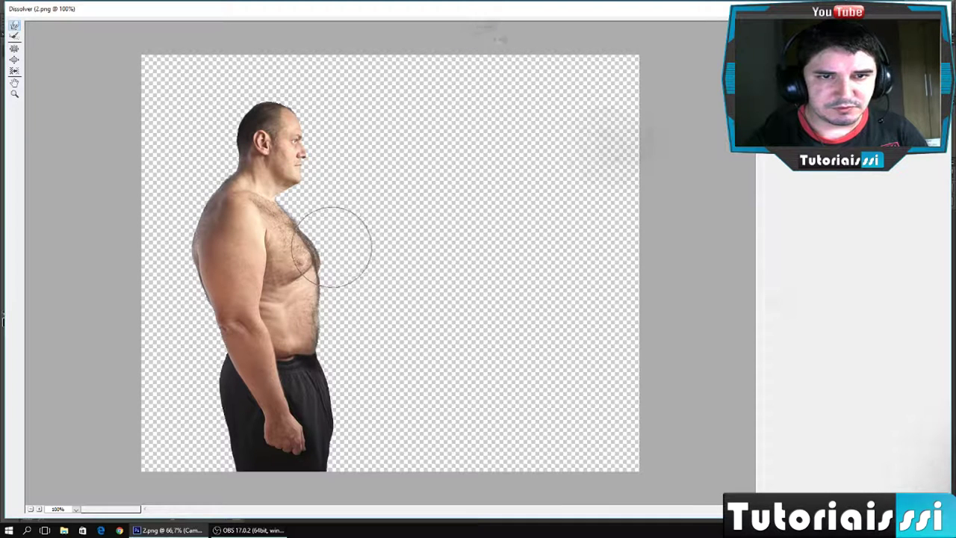
mouse_move(330, 247)
left_mouse_down()
mouse_move(341, 257)
mouse_move(341, 284)
mouse_move(331, 291)
left_mouse_up()
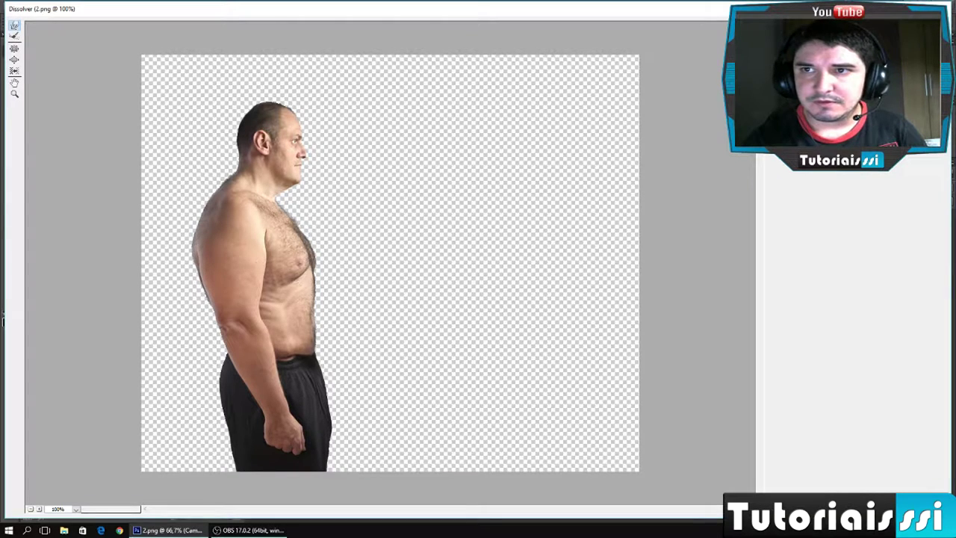
key("Return")
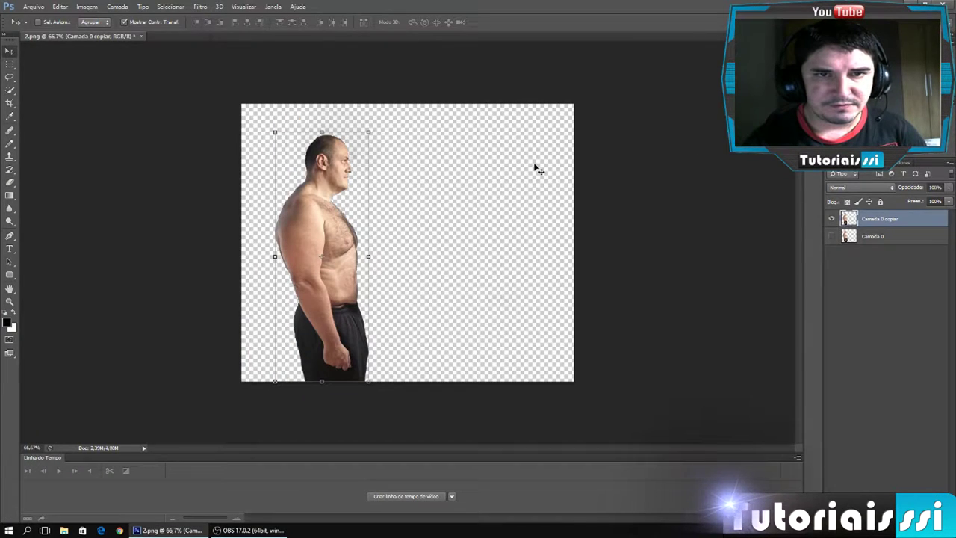
Toggle Camada 0 on and off to compare, leaving only the slimmed man visible
left_click(831, 237)
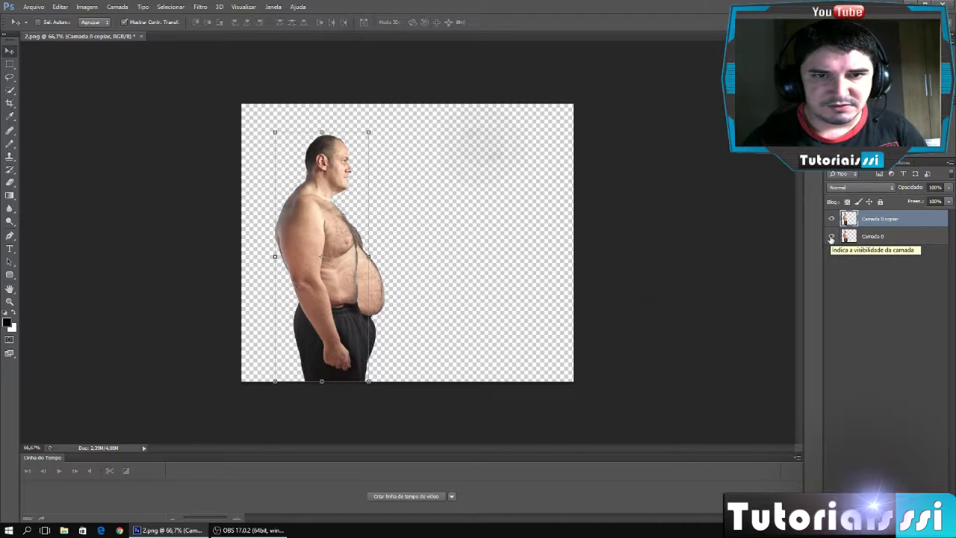
left_click(831, 237)
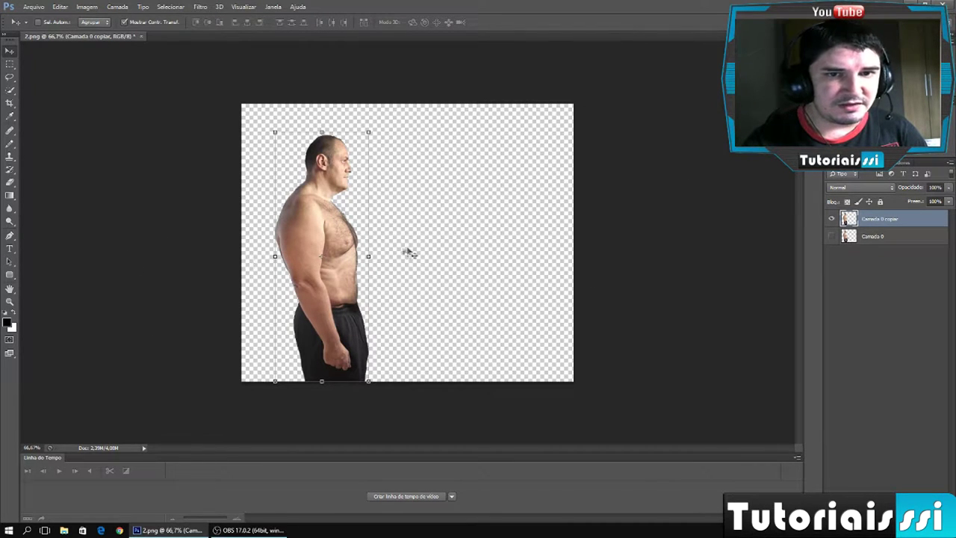
scroll(411, 252, "up", 1)
scroll(410, 252, "up", 1)
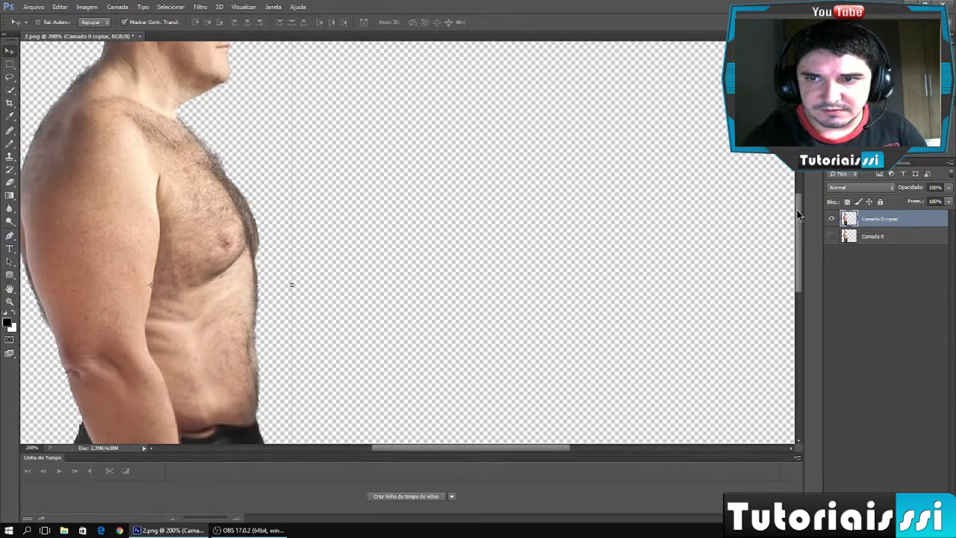
scroll(797, 215, "down", 3)
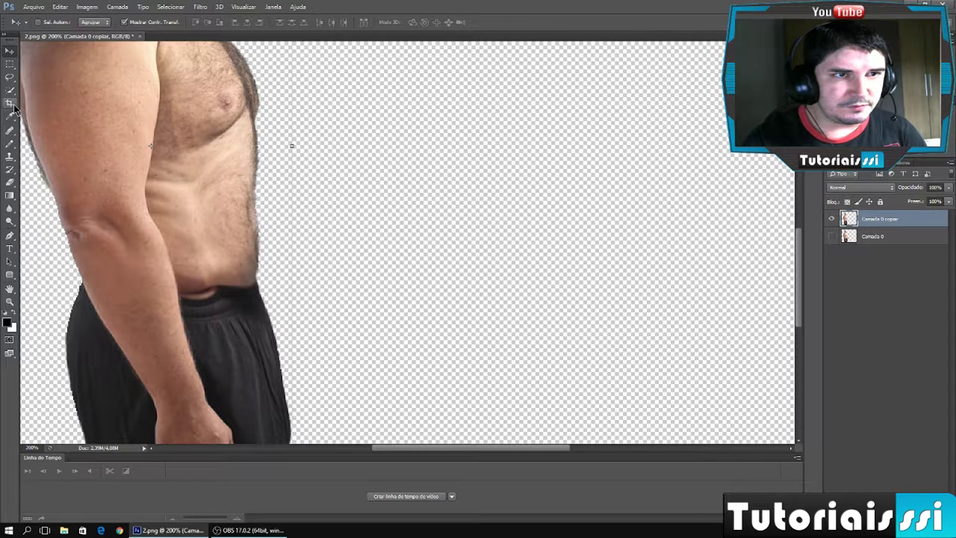
Outline part of the shorts' waistband with the Polygonal Lasso and copy it to Camada 1
left_click(14, 137)
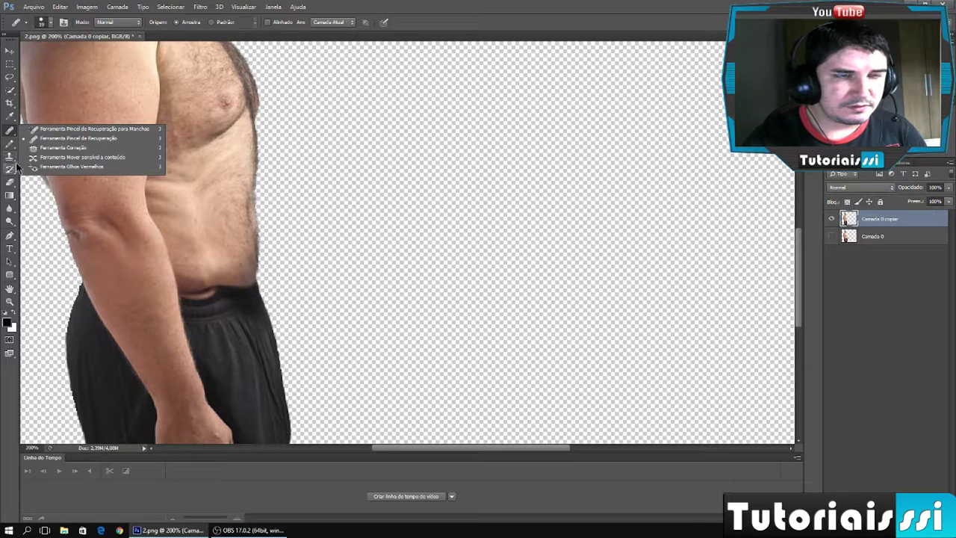
left_click(10, 78)
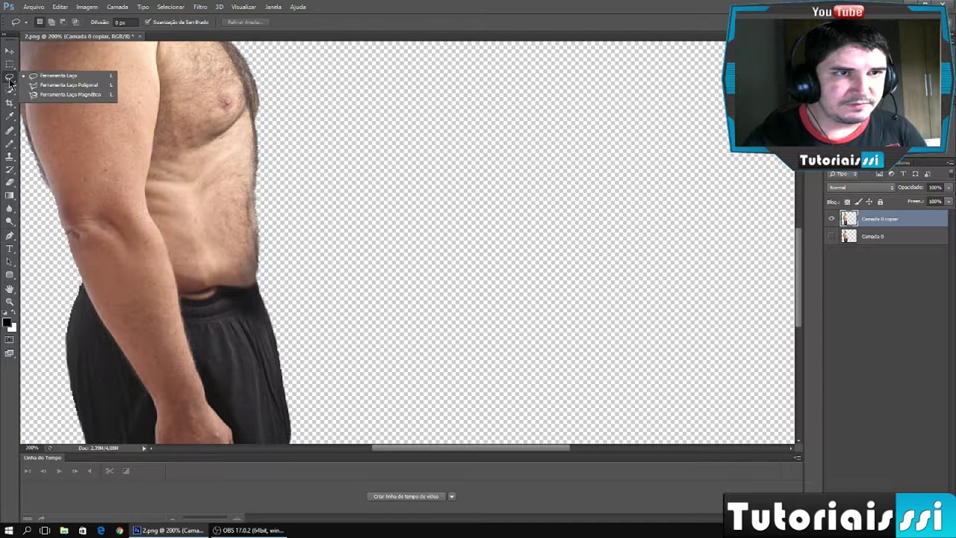
left_click(68, 85)
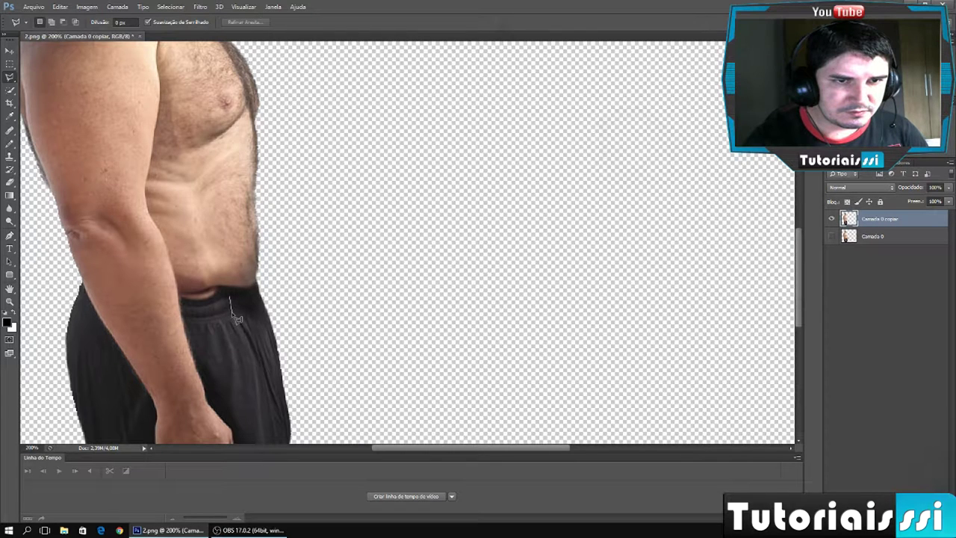
left_click(229, 311)
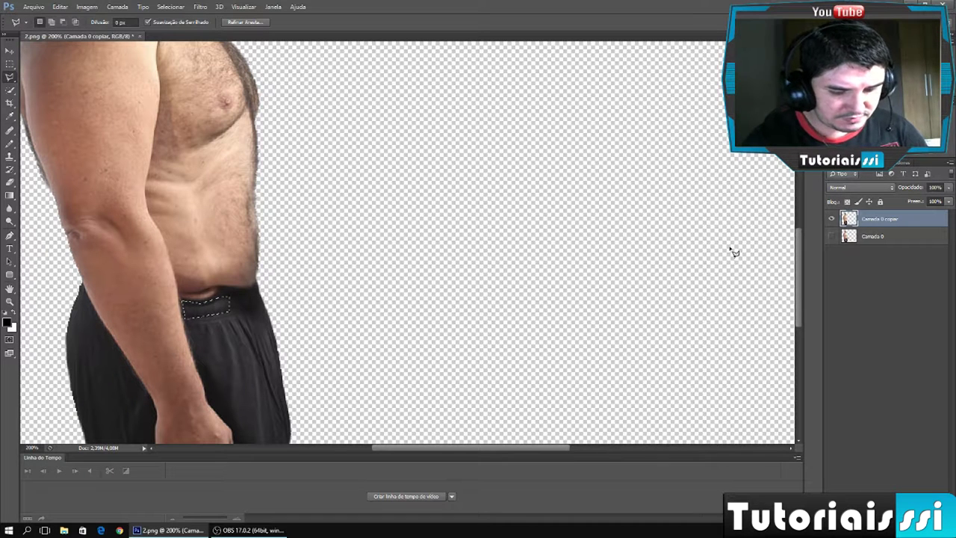
key("ctrl+j")
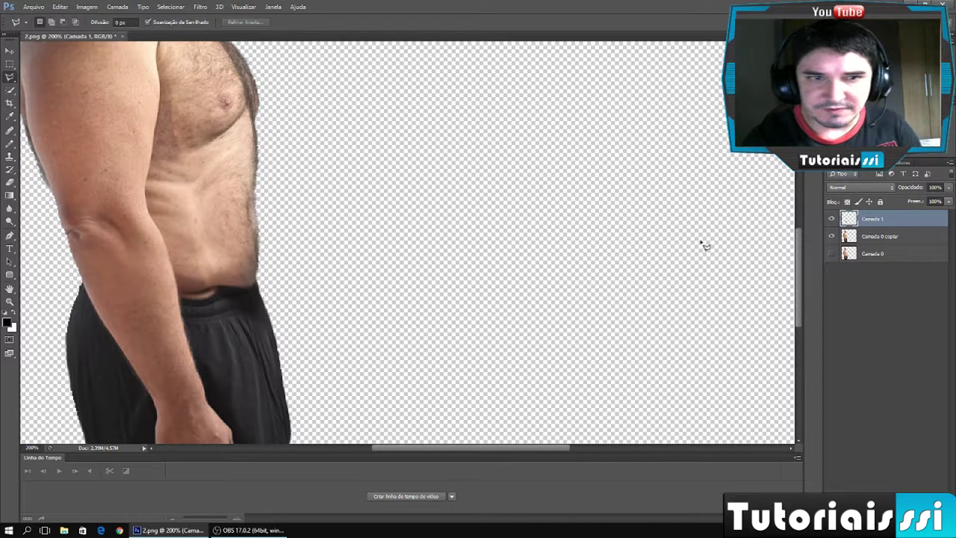
Reposition the copied waistband piece and nudge the man's layer with the Move tool
left_click(11, 50)
left_click_drag(221, 320, 217, 308)
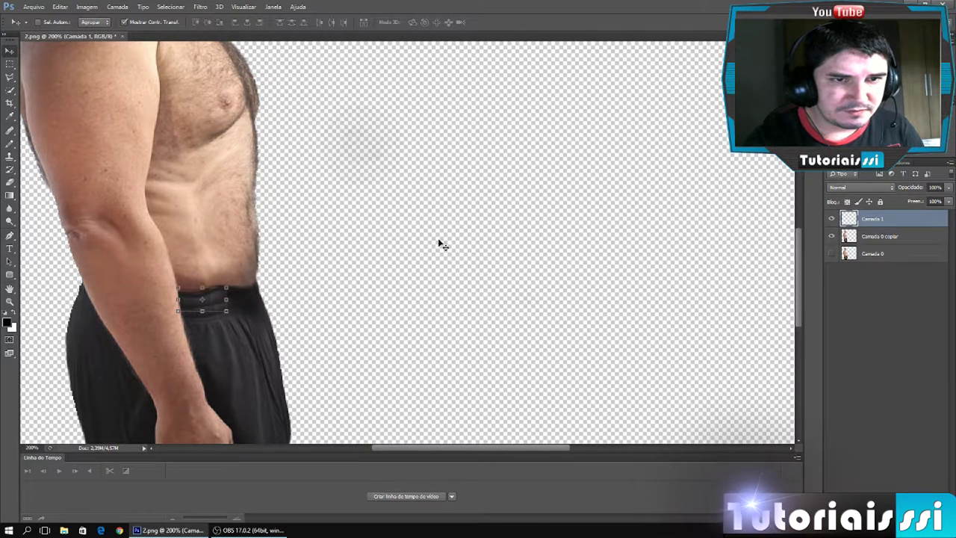
left_click(889, 236)
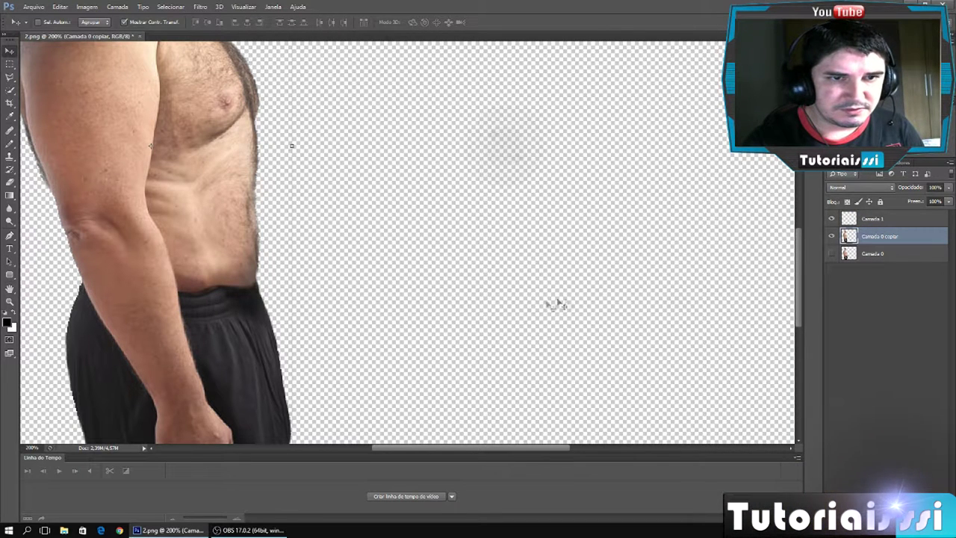
left_click_drag(203, 302, 199, 302)
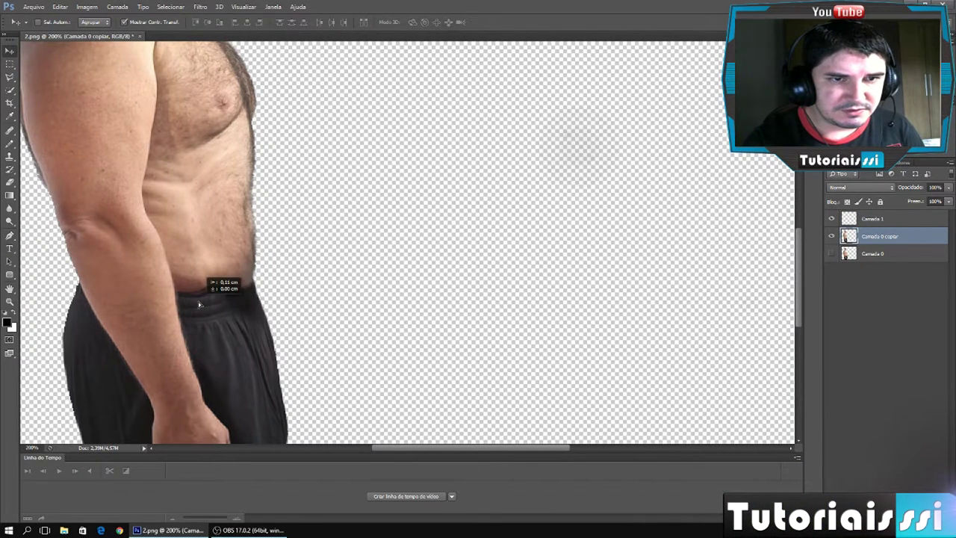
key("Right")
key("Right")
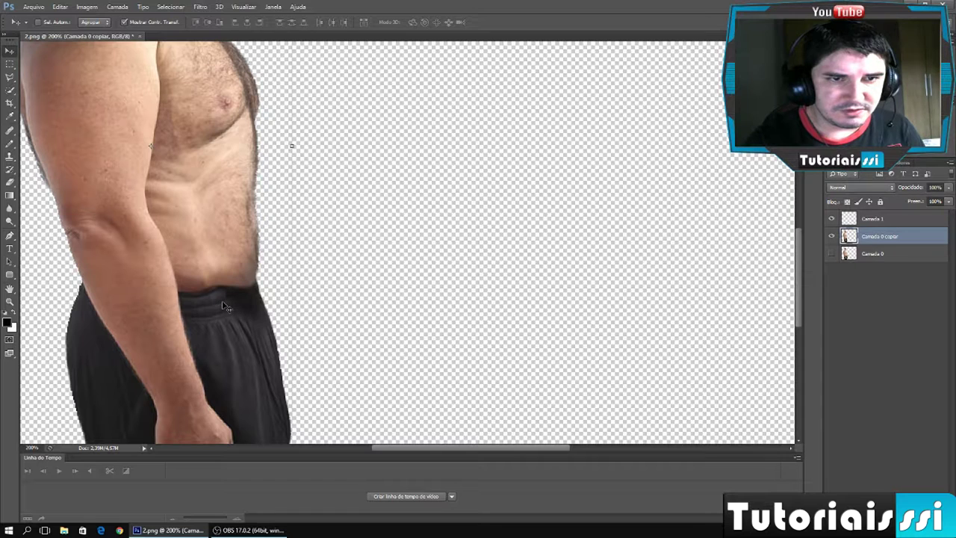
Stretch the Camada 1 waistband piece wider and taller, and commit the transform
left_click(872, 219)
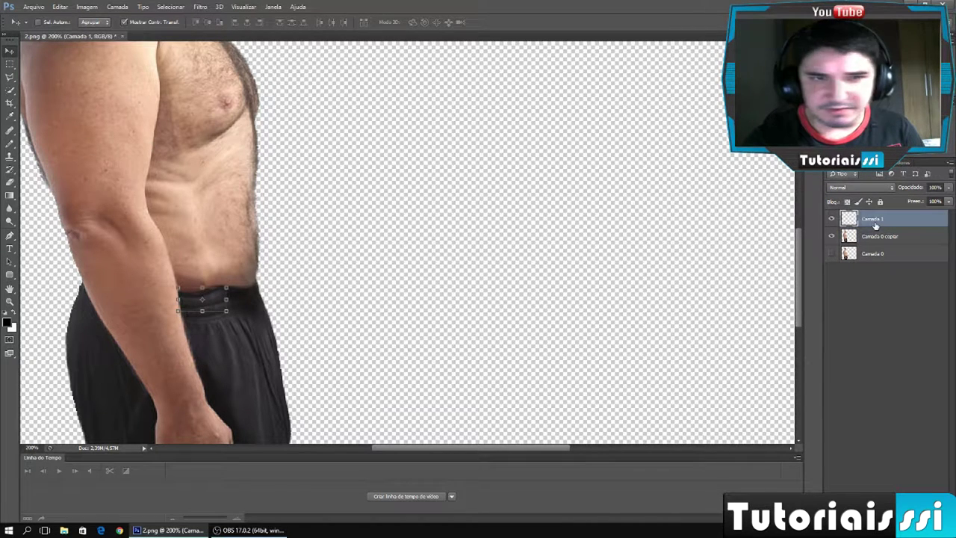
left_click_drag(228, 299, 254, 297)
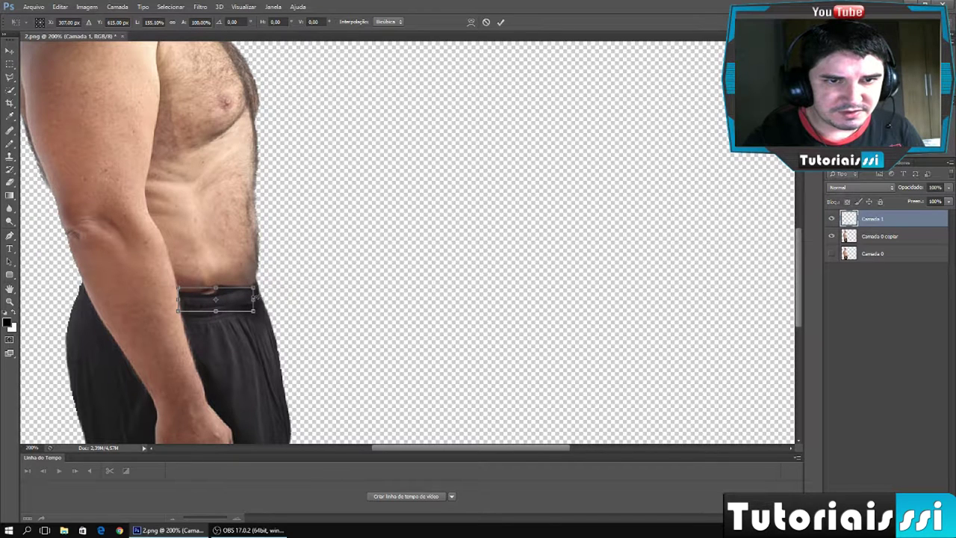
left_click_drag(215, 286, 216, 280)
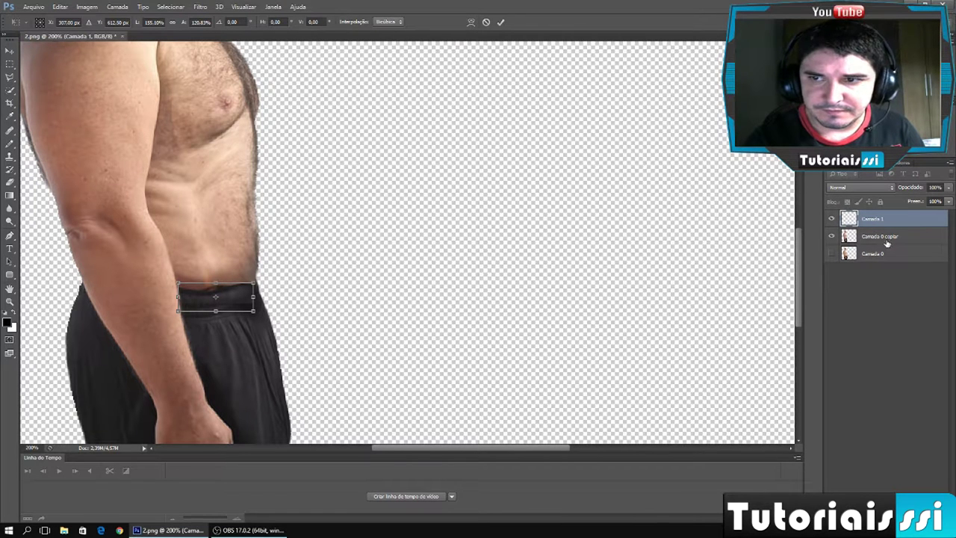
left_click(501, 23)
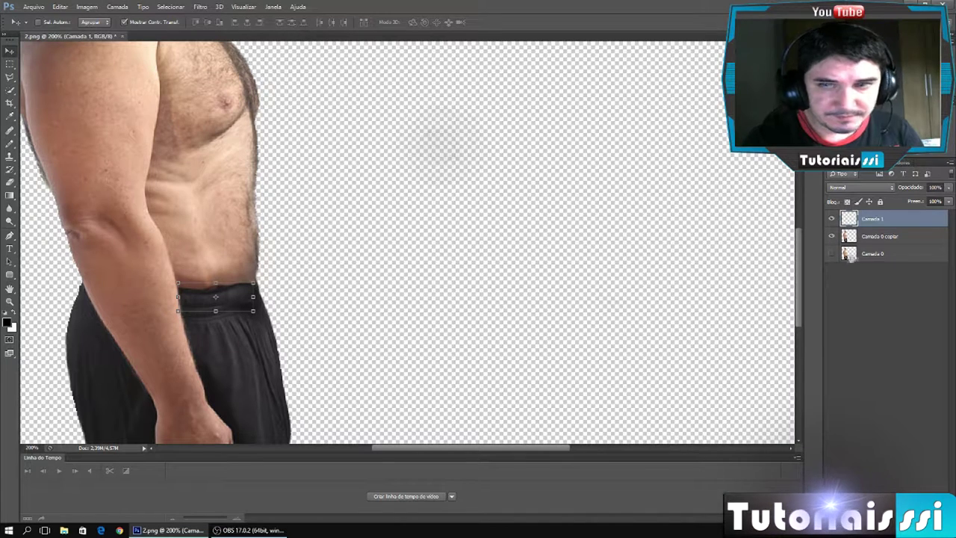
Cycle through the layers, ending with Camada 0 copiar active and the lasso selected
left_click(866, 250)
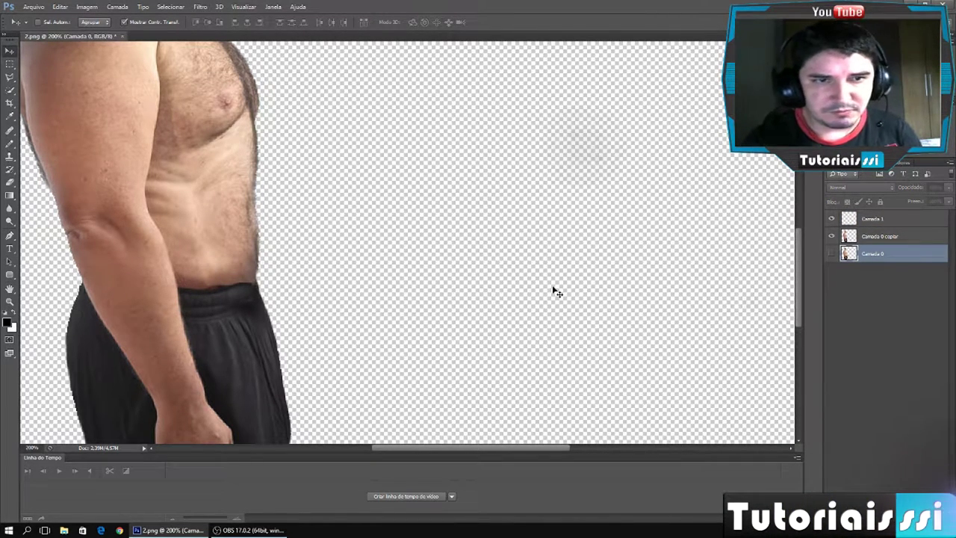
left_click(507, 290)
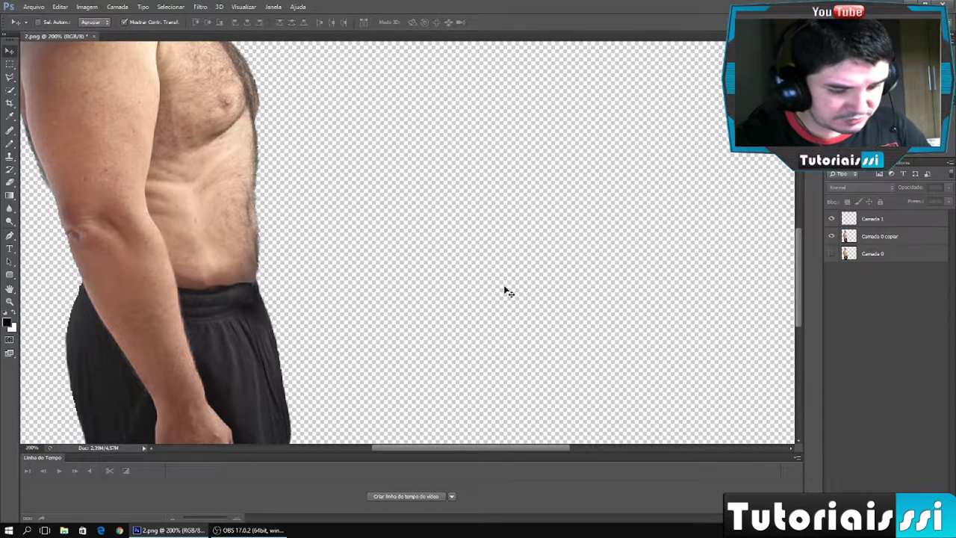
key("alt+period")
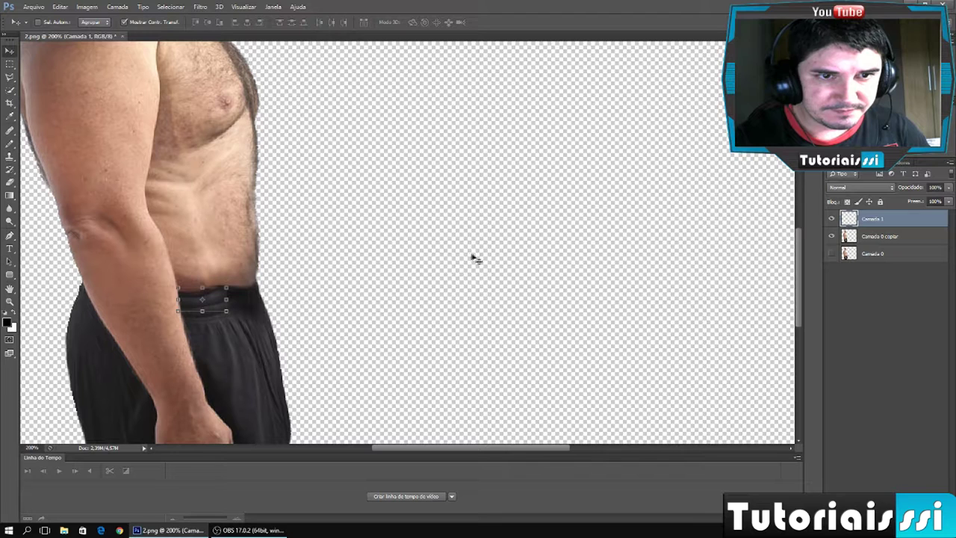
left_click(882, 236)
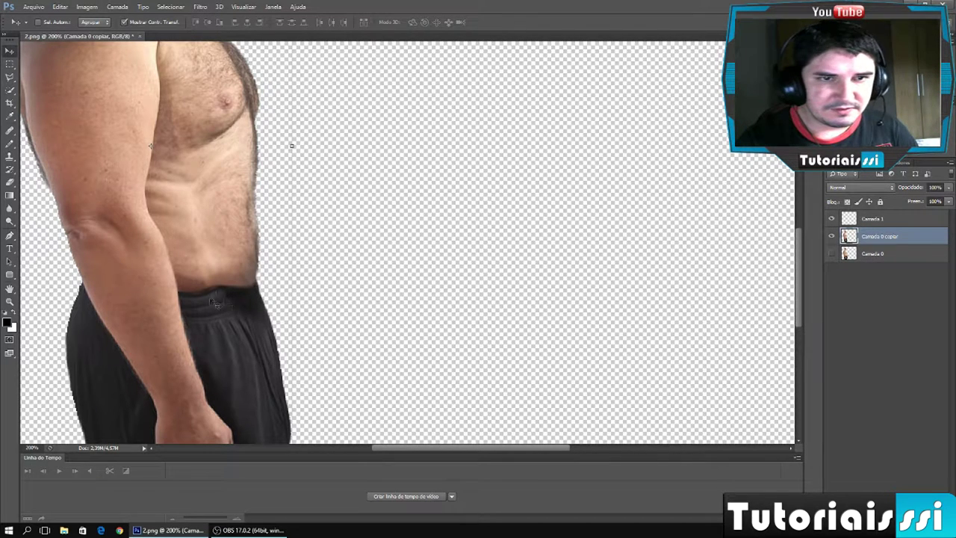
left_click(9, 77)
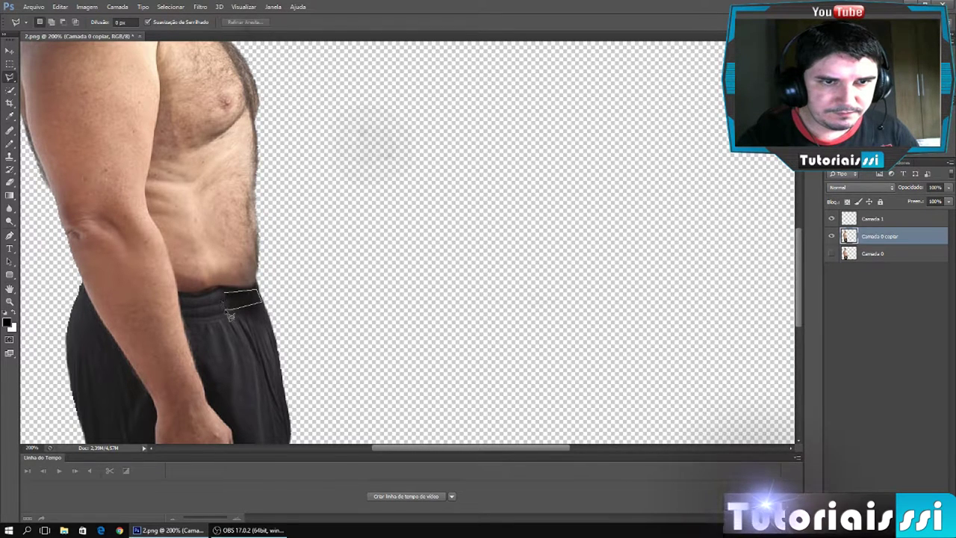
Outline a second waistband section on Camada 0 copiar and copy it onto Camada 2
left_click(214, 313)
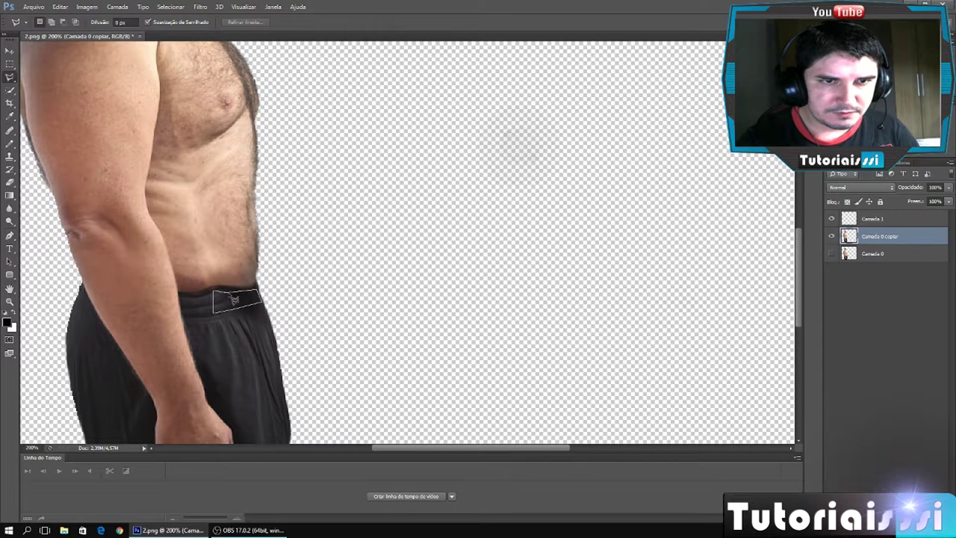
left_click(233, 299)
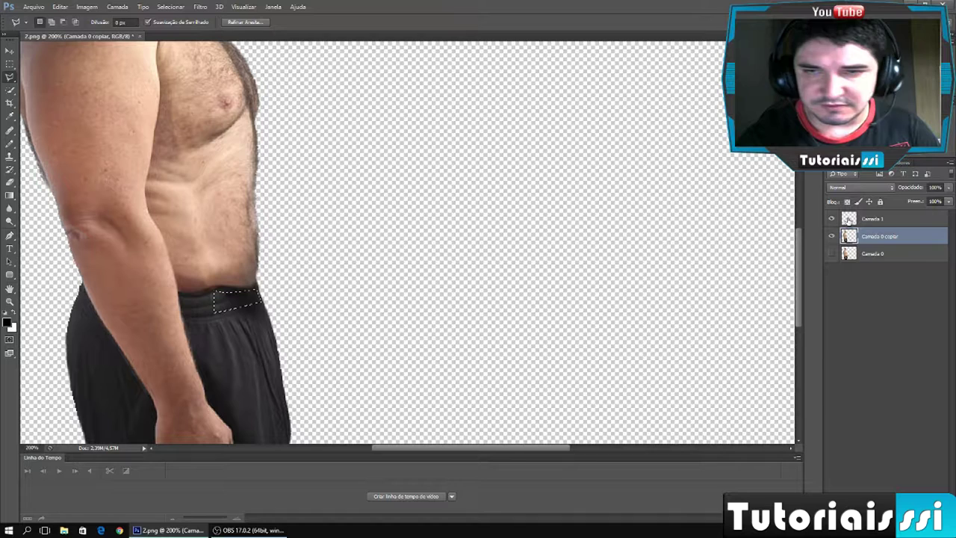
key("ctrl+j")
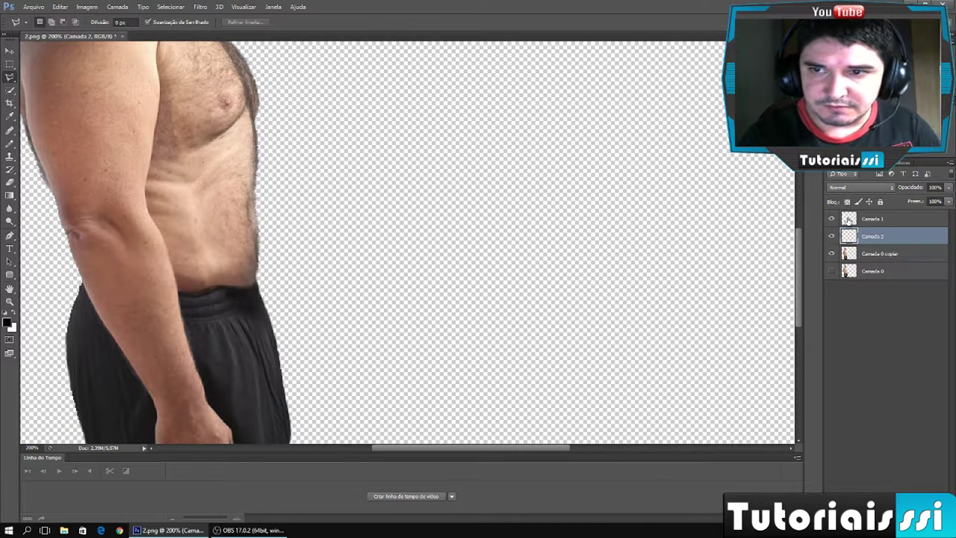
left_click(9, 52)
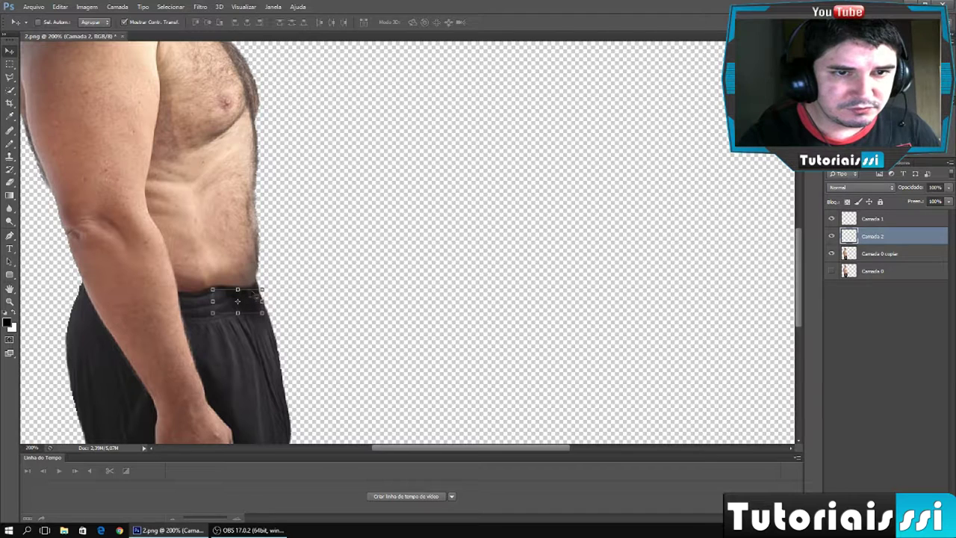
Position the waistband patch and rotate it by -5 degrees
left_click_drag(248, 299, 246, 294)
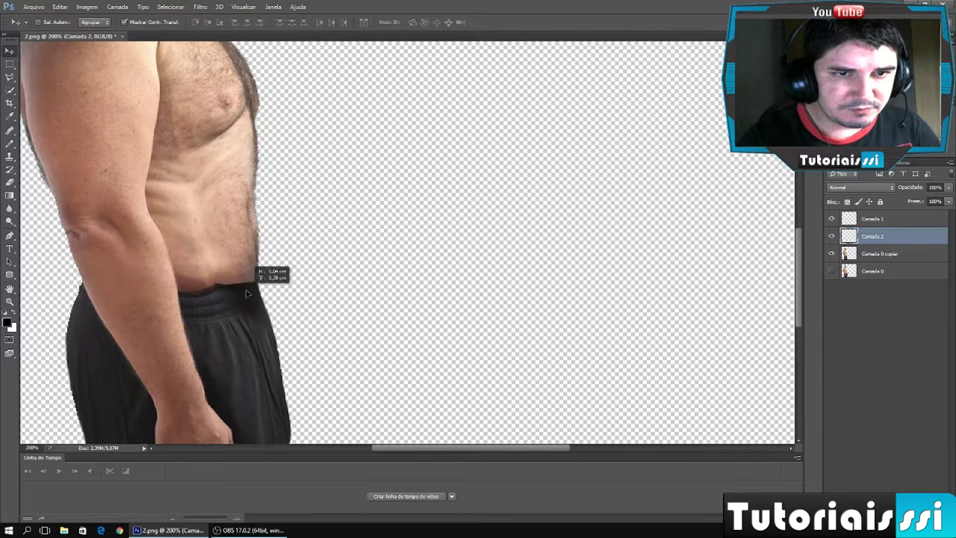
left_click_drag(247, 297, 248, 296)
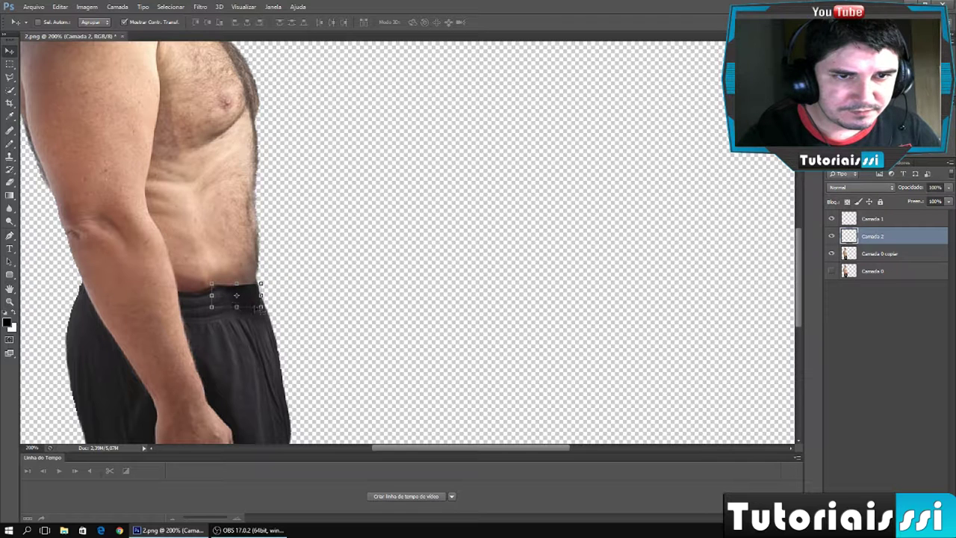
left_click(261, 313)
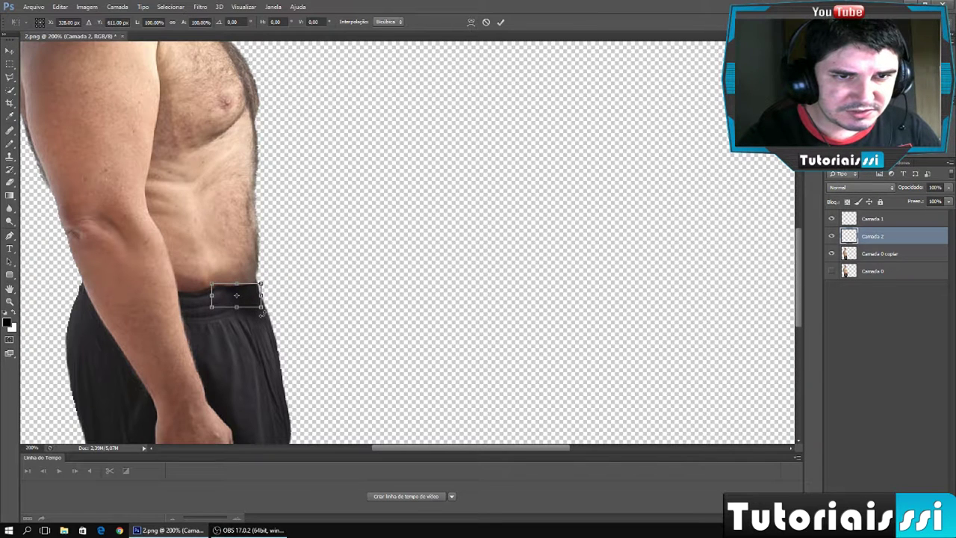
left_click_drag(263, 312, 339, 283)
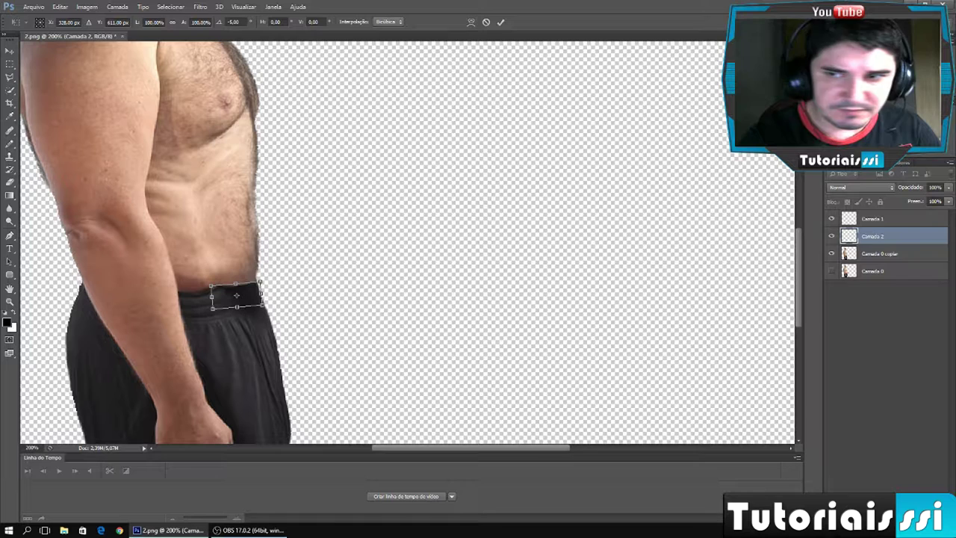
left_click(501, 26)
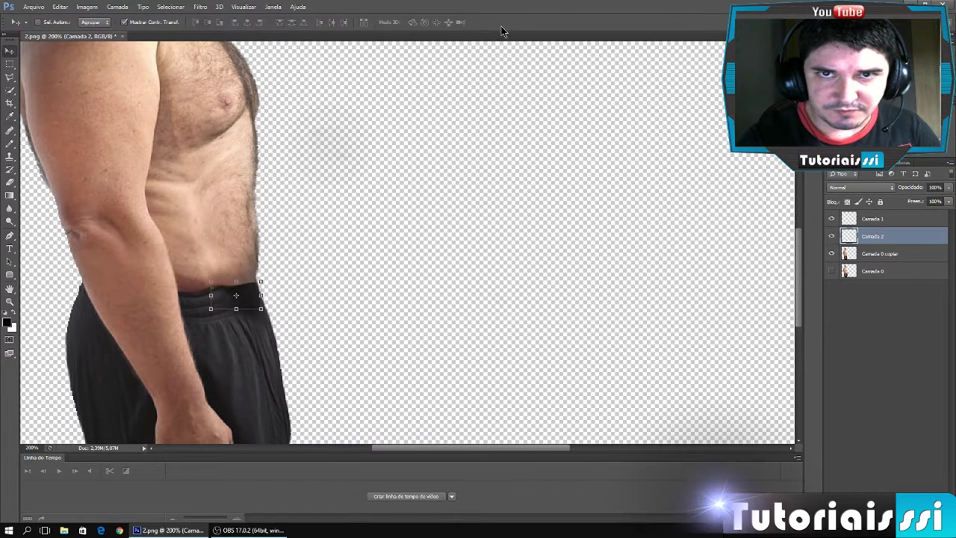
Widen the Camada 2 patch to about 108% and settle it onto the man's waistband
left_click(877, 258)
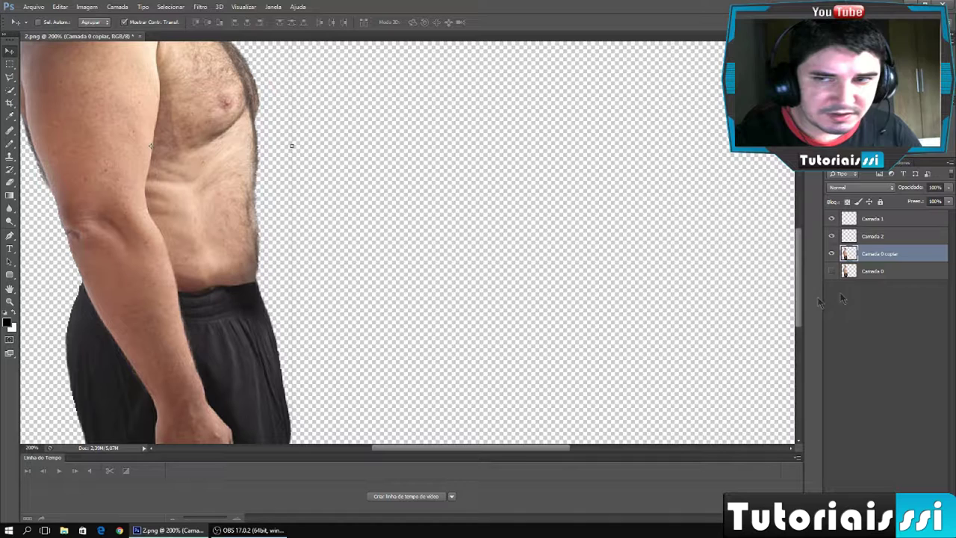
left_click(868, 236)
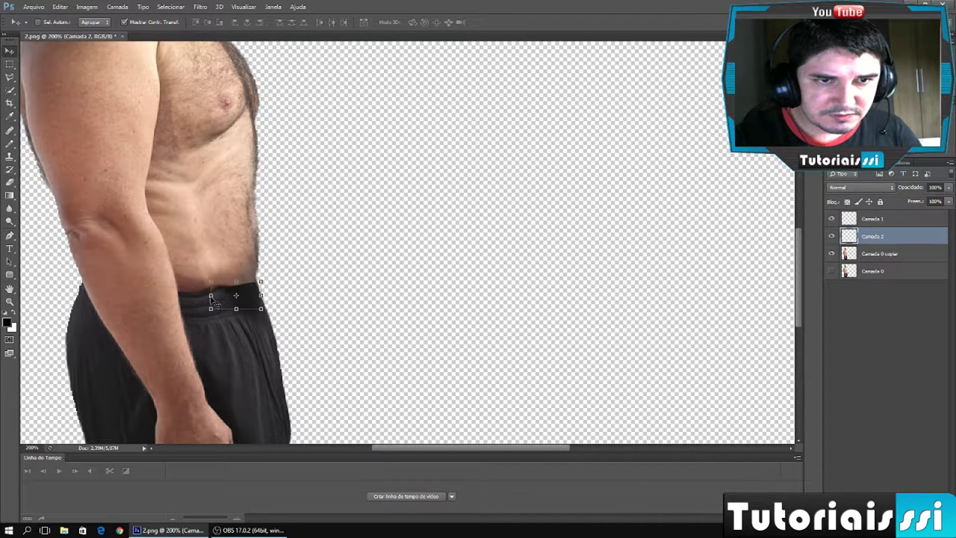
left_click_drag(211, 295, 207, 296)
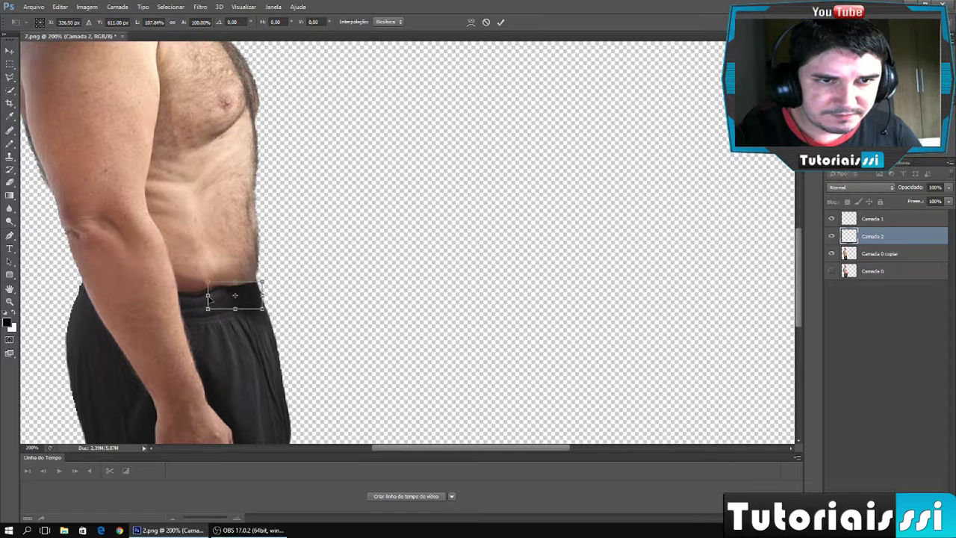
left_click_drag(234, 295, 265, 352)
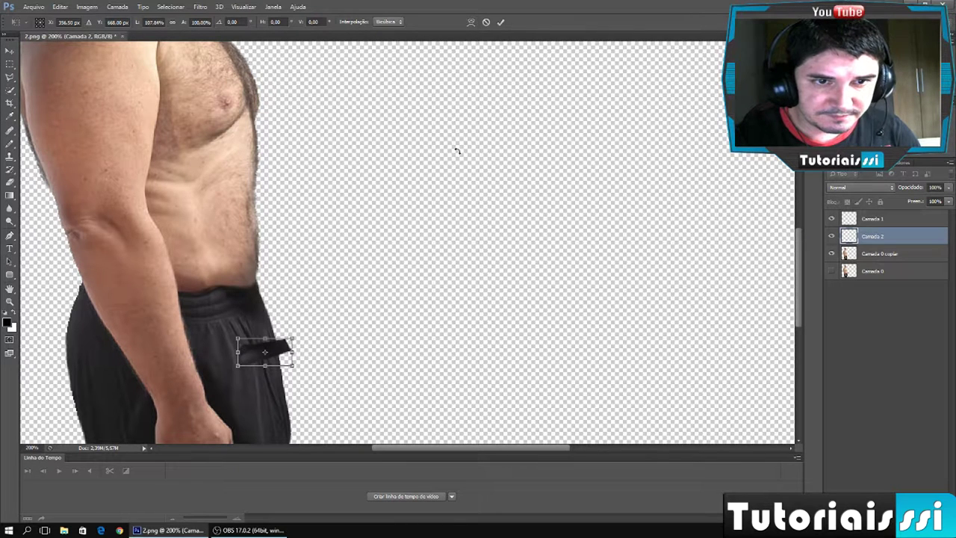
left_click(500, 23)
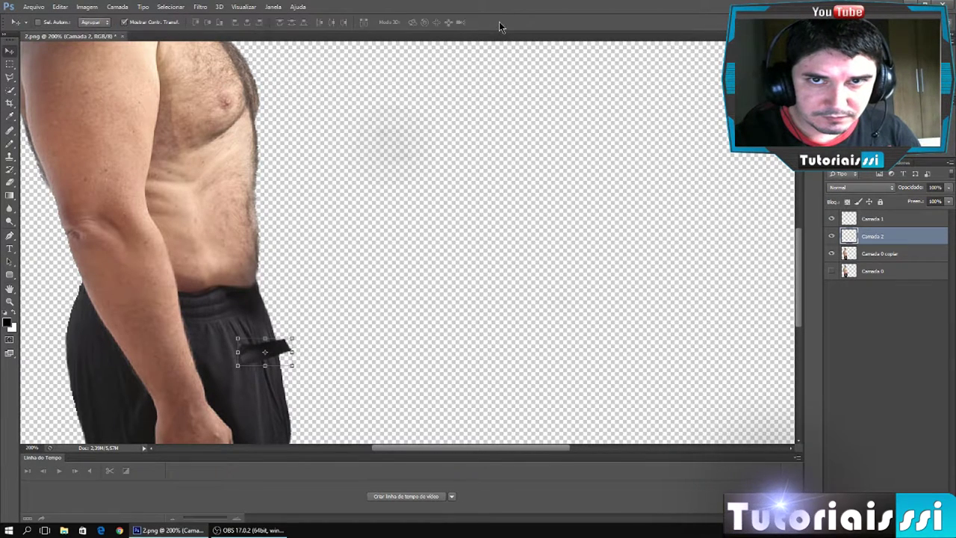
left_click_drag(278, 350, 247, 293)
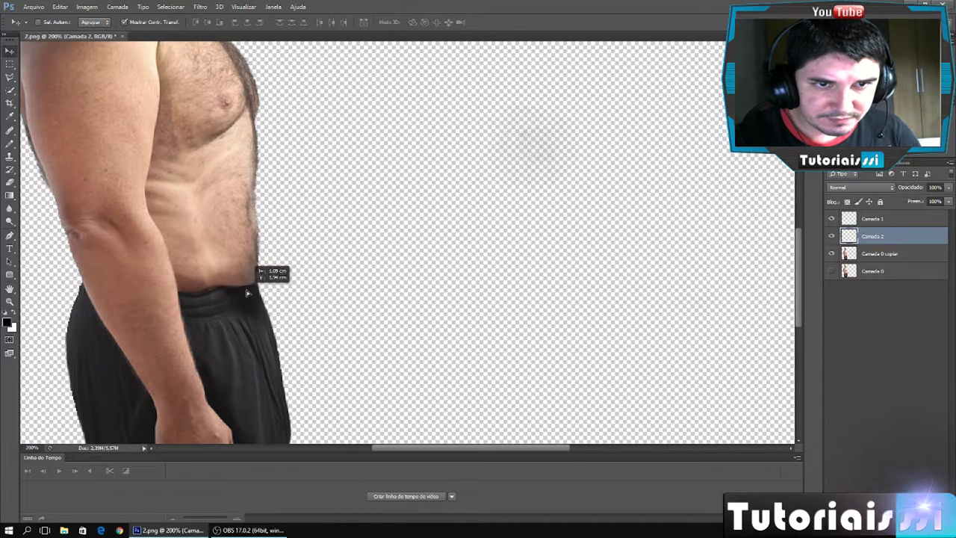
left_click_drag(248, 292, 249, 291)
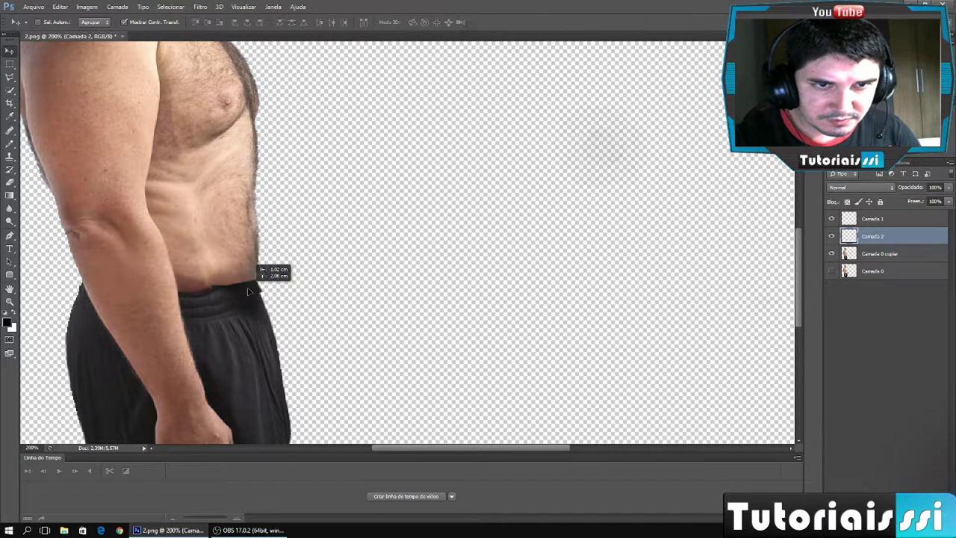
left_click_drag(248, 291, 248, 293)
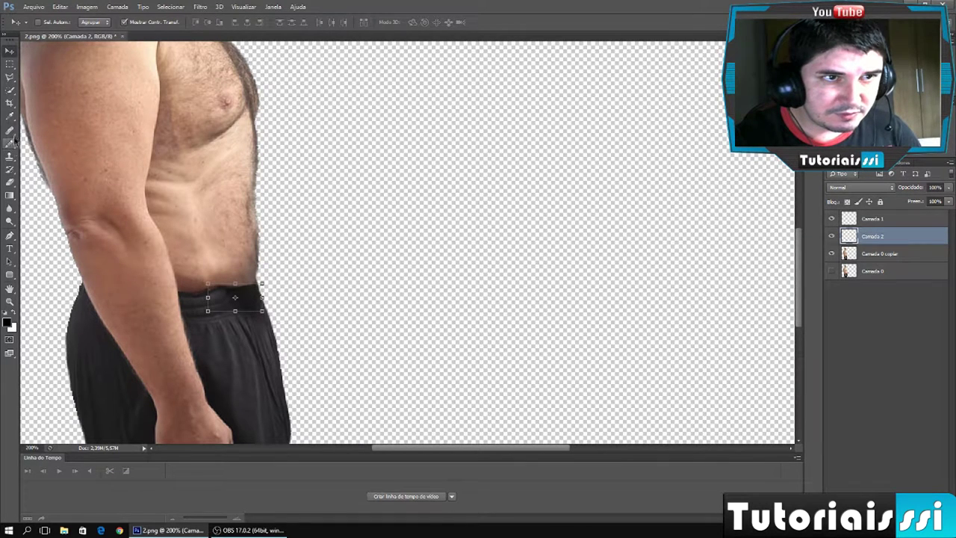
Zoom out and compare bellies by toggling Camada 0, leaving it visible and selected
left_click(10, 183)
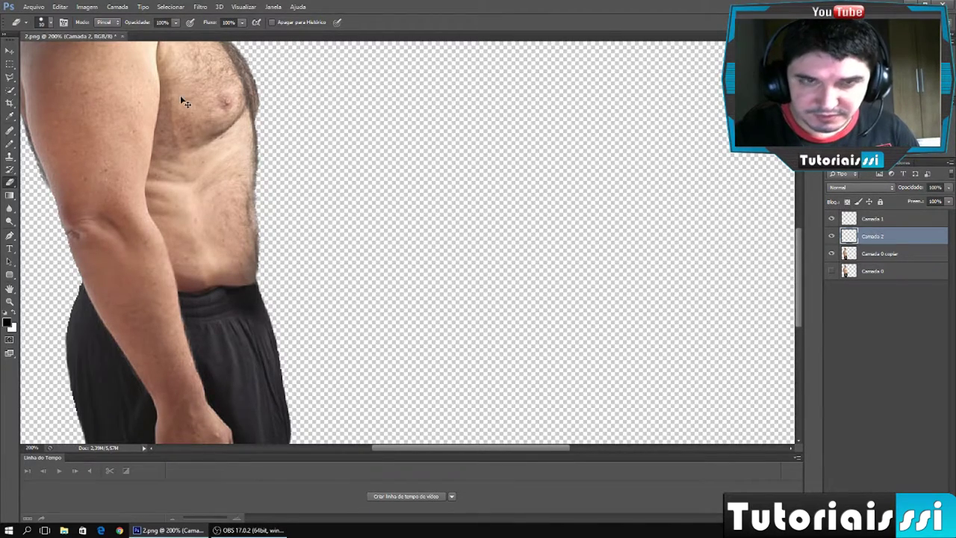
key("ctrl+minus")
key("ctrl+minus")
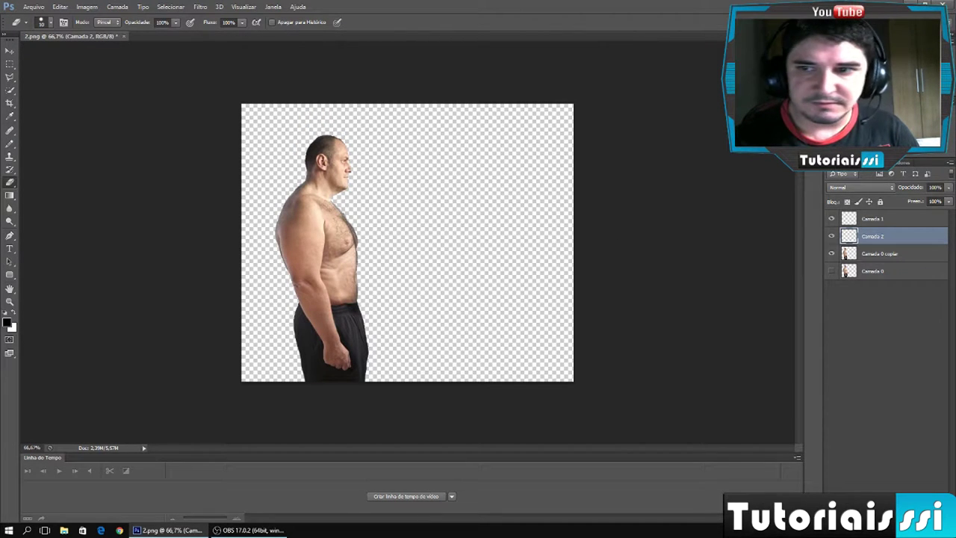
left_click(832, 274)
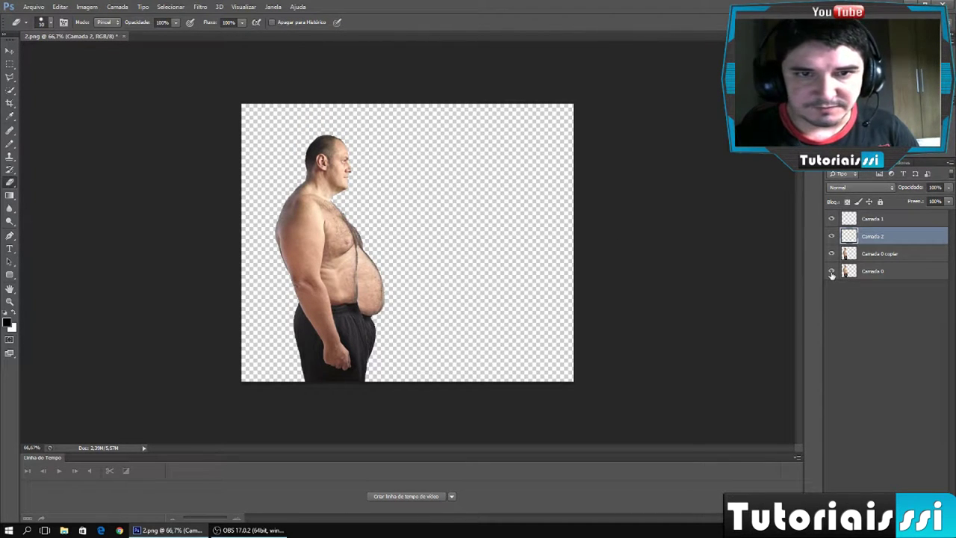
left_click(832, 274)
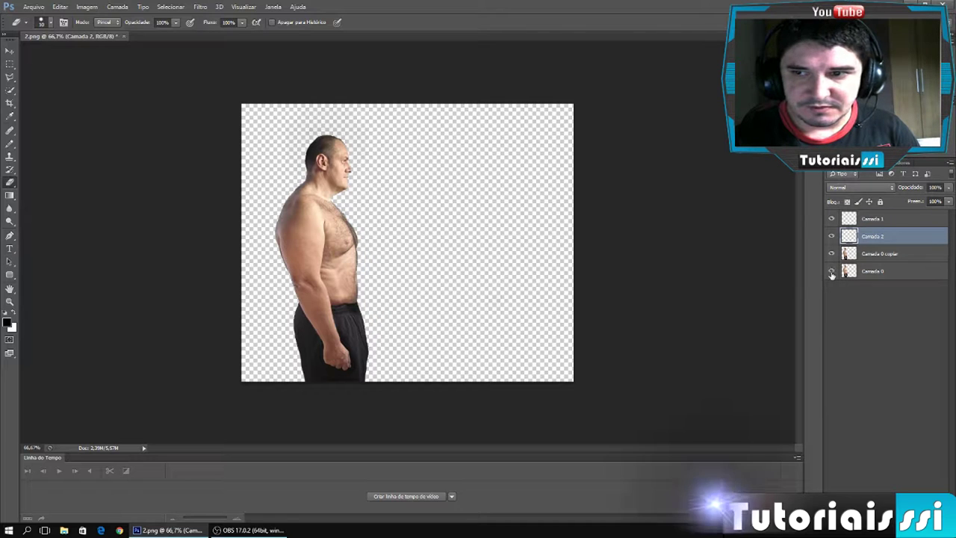
left_click(832, 274)
left_click(10, 51)
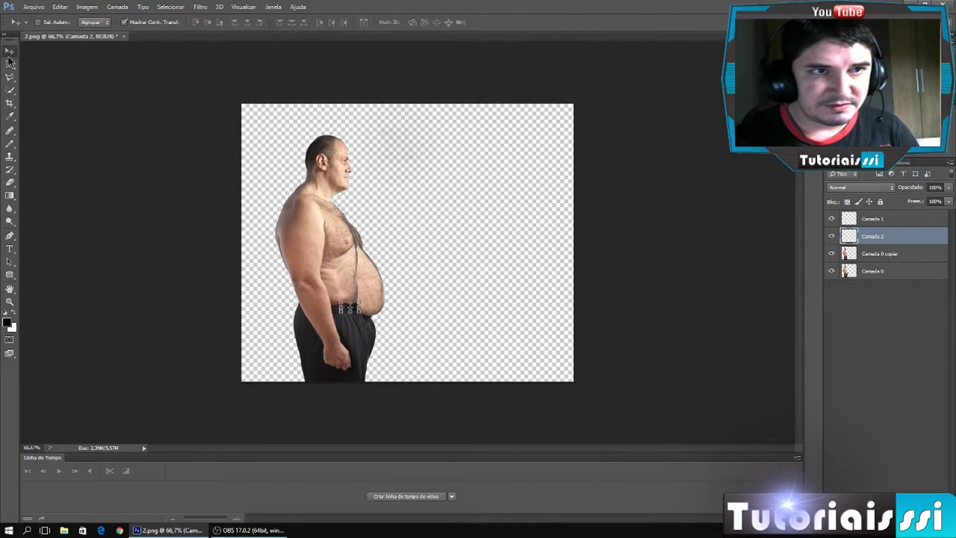
left_click(887, 273)
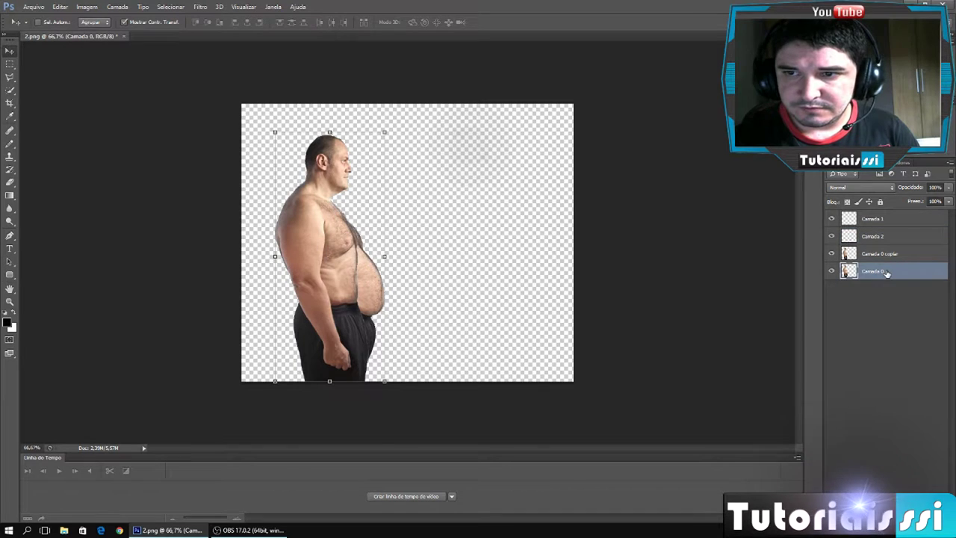
Drag the large-belly man on Camada 0 to the right
left_click_drag(373, 211, 500, 206)
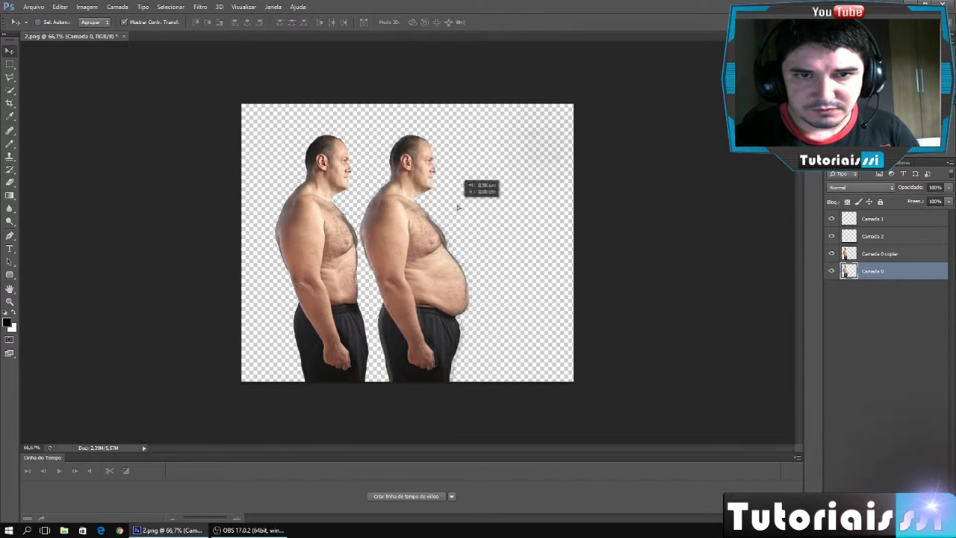
left_click_drag(500, 206, 505, 207)
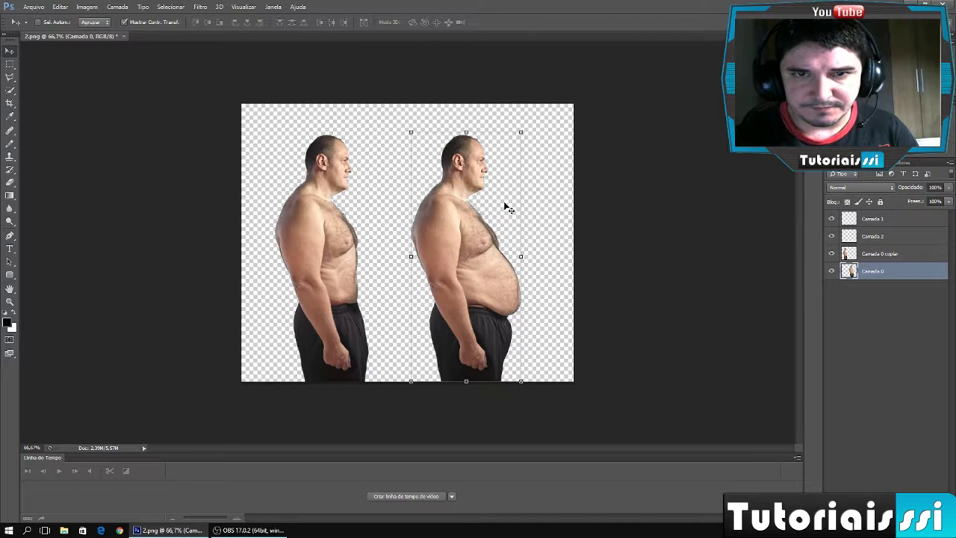
mouse_move(495, 208)
left_mouse_down()
mouse_move(361, 202)
mouse_move(487, 206)
mouse_move(462, 205)
left_mouse_up()
Move the slimmed figure's layers Camada 0 copiar, Camada 2 and Camada 1 to the right
left_click(880, 256)
left_click(874, 237, "ctrl")
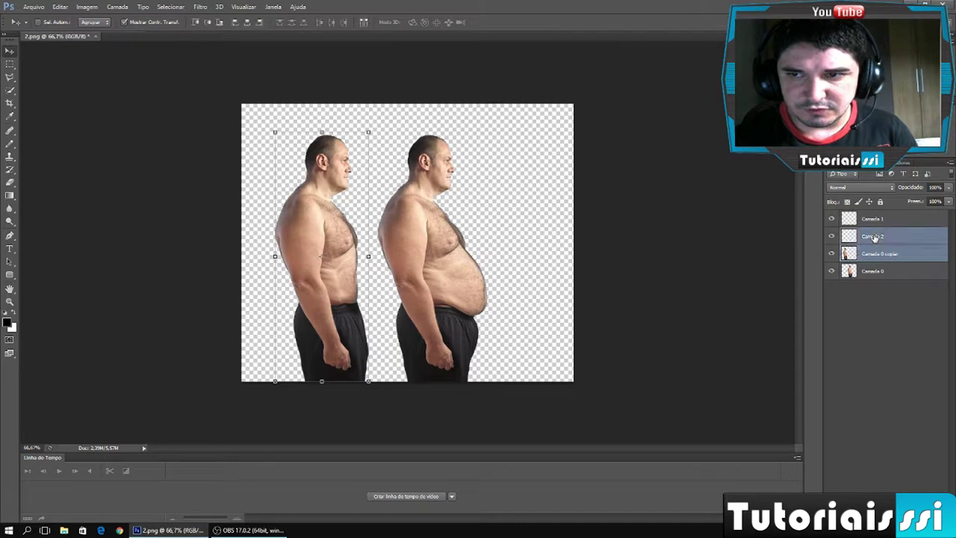
left_click(878, 220, "ctrl")
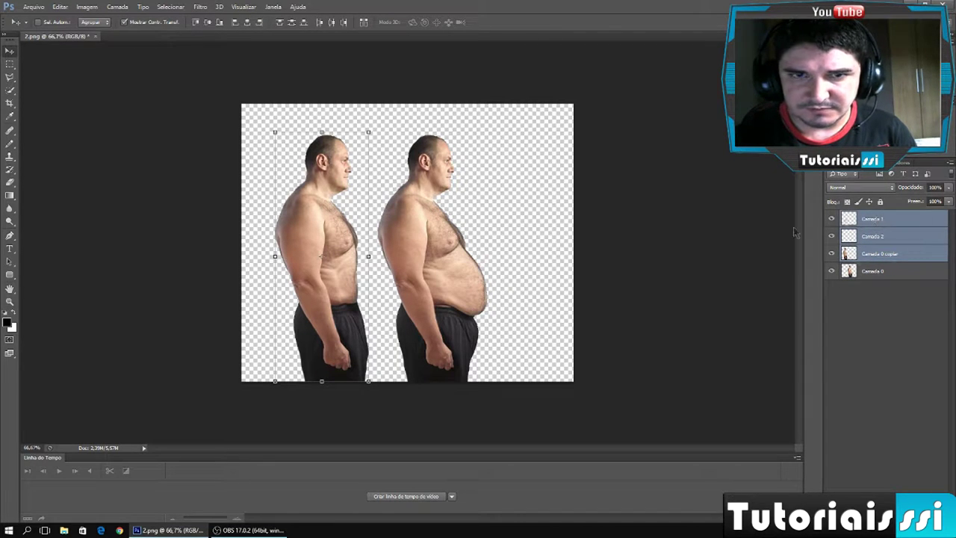
left_click_drag(334, 254, 505, 254)
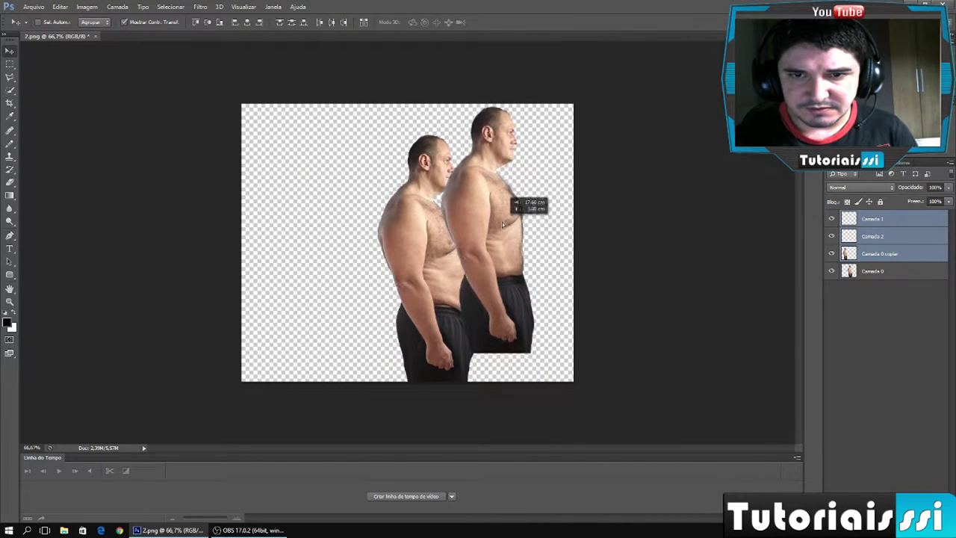
left_click_drag(506, 253, 492, 254)
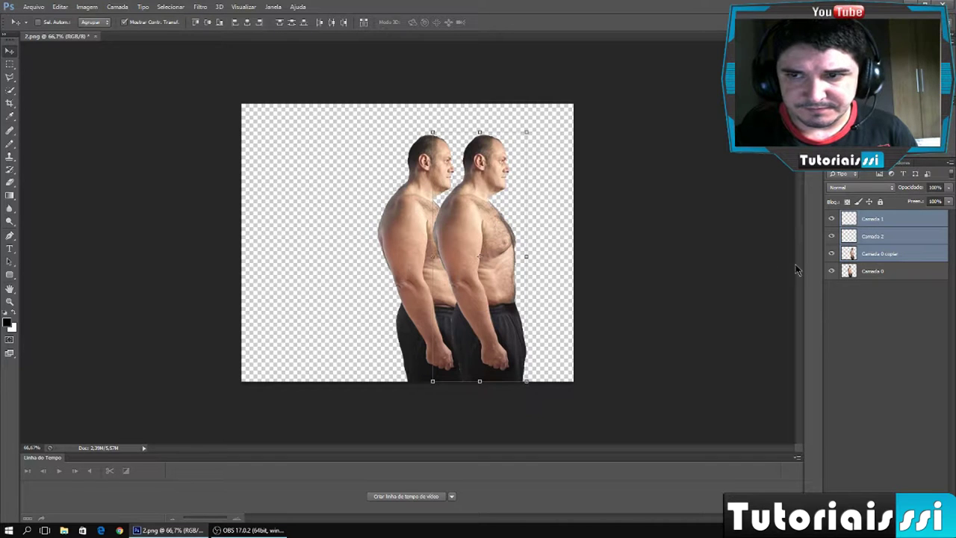
Move the large-belly man left so he stands beside the slimmed one
left_click(873, 272)
left_click_drag(421, 254, 320, 254)
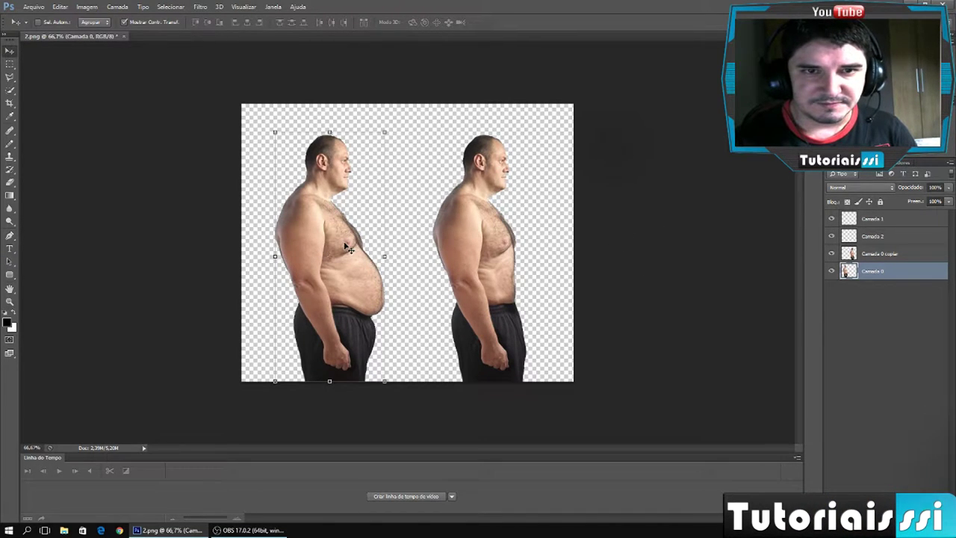
left_click_drag(348, 248, 352, 248)
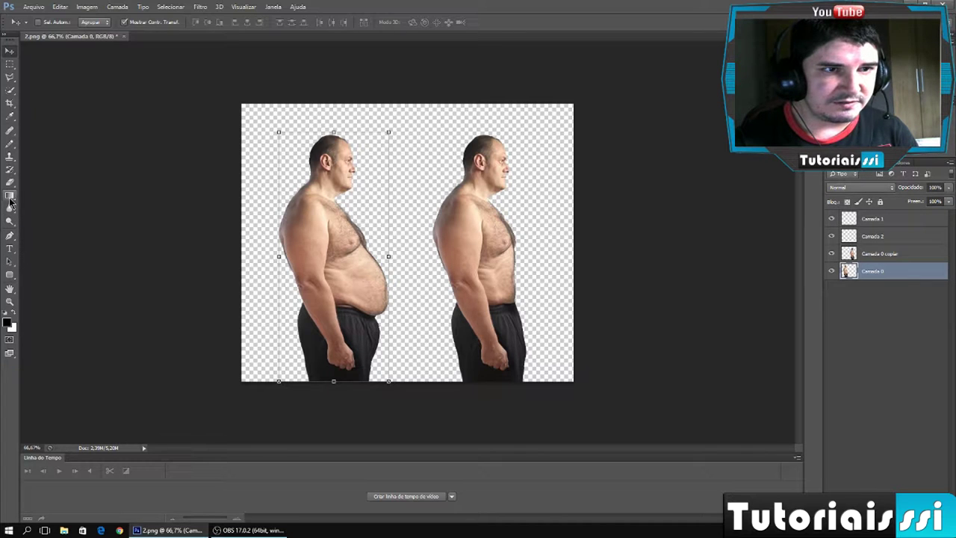
Draw a black rounded rectangle near the top, above the left man
left_click(10, 275)
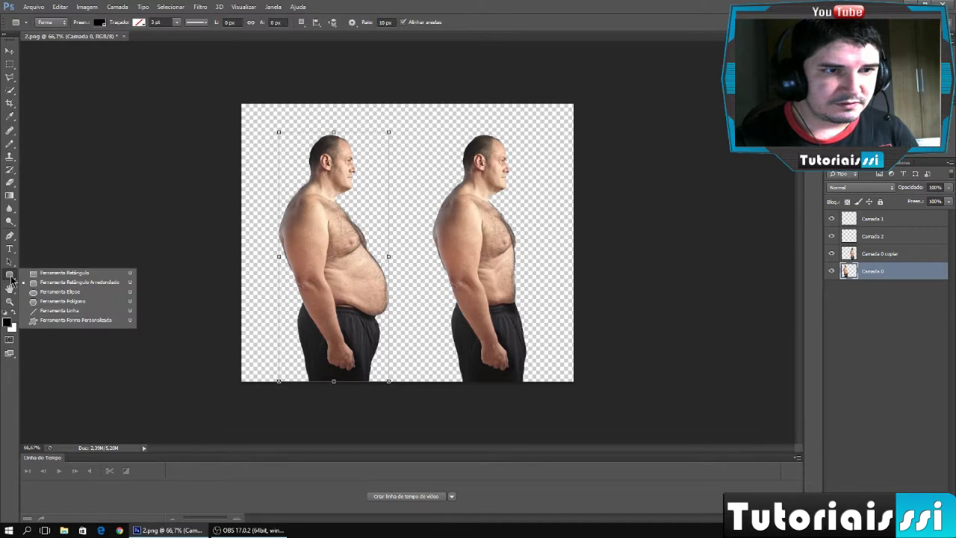
left_click(43, 282)
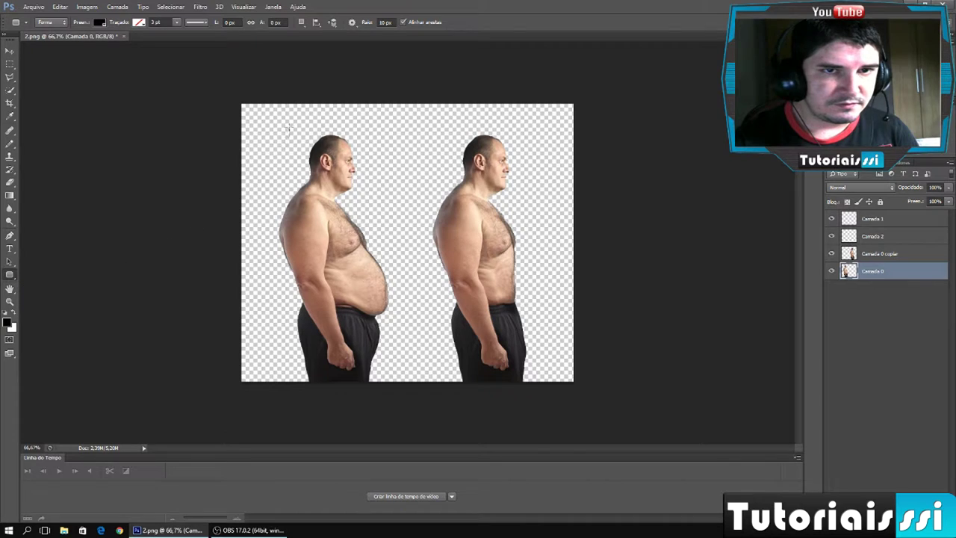
left_click_drag(266, 92, 391, 131)
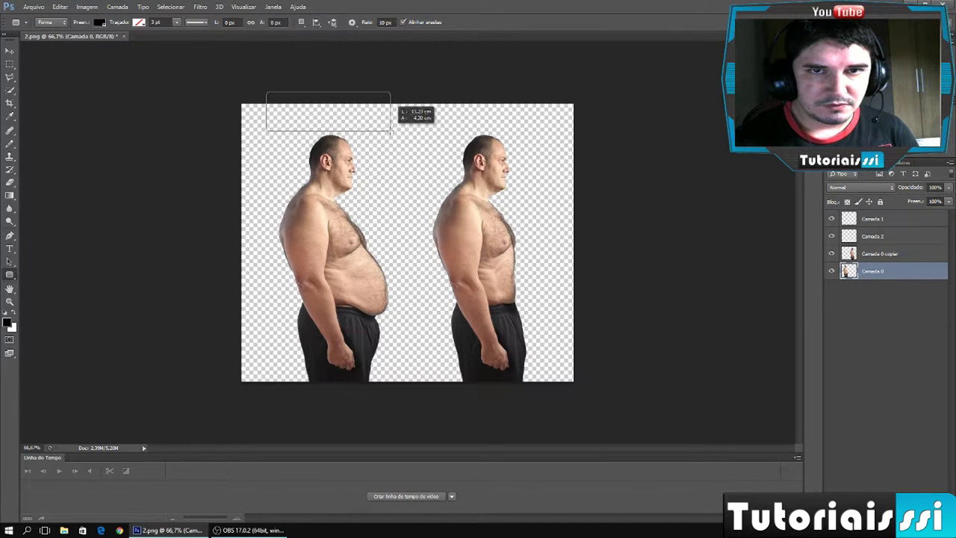
left_click_drag(392, 131, 391, 131)
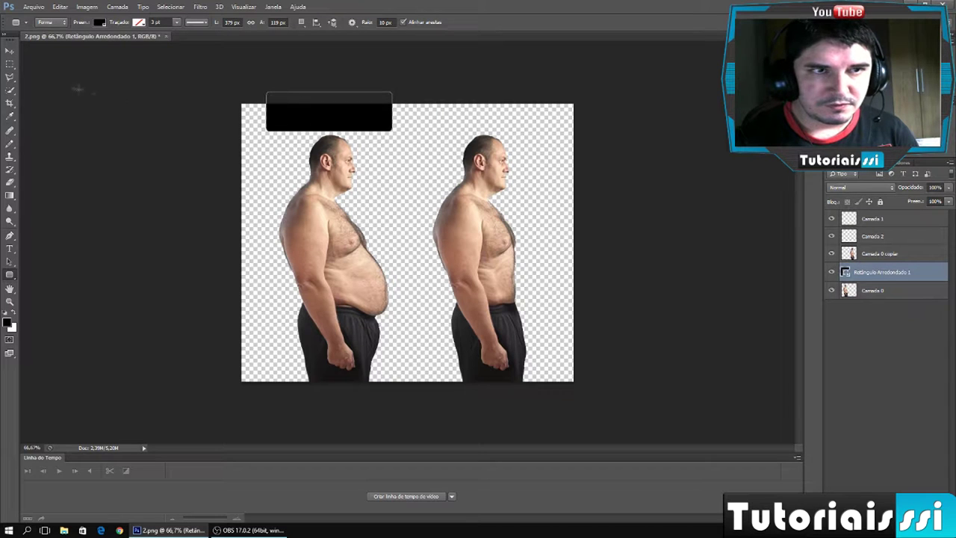
Duplicate the rounded bar and move the copy above the right man
left_click(9, 51)
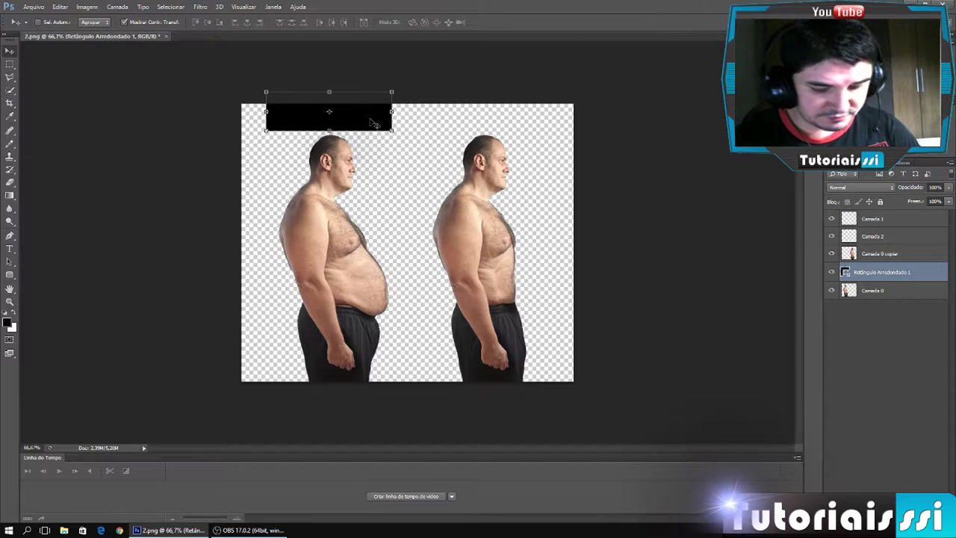
key("ctrl+j")
left_click_drag(374, 123, 522, 120)
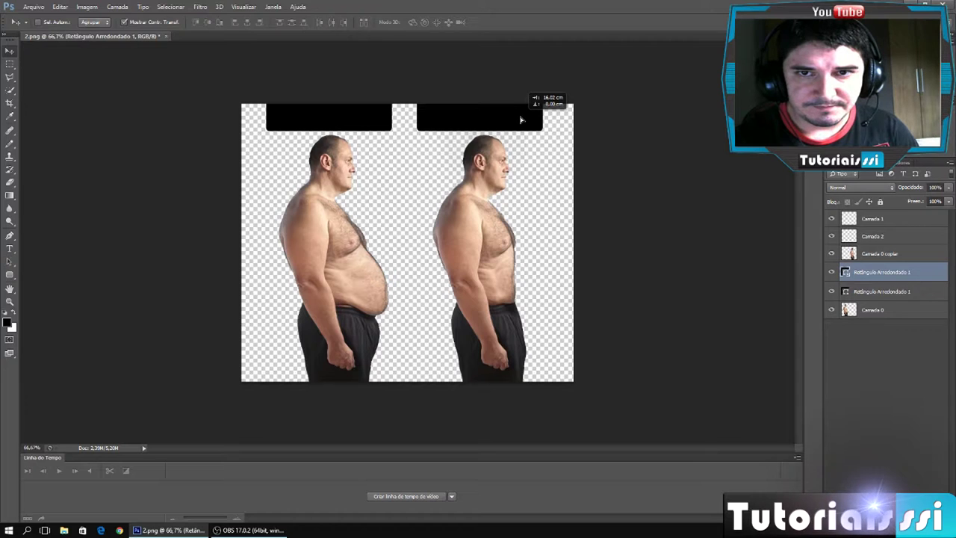
Type ANTES inside the left black bar
left_click(10, 248)
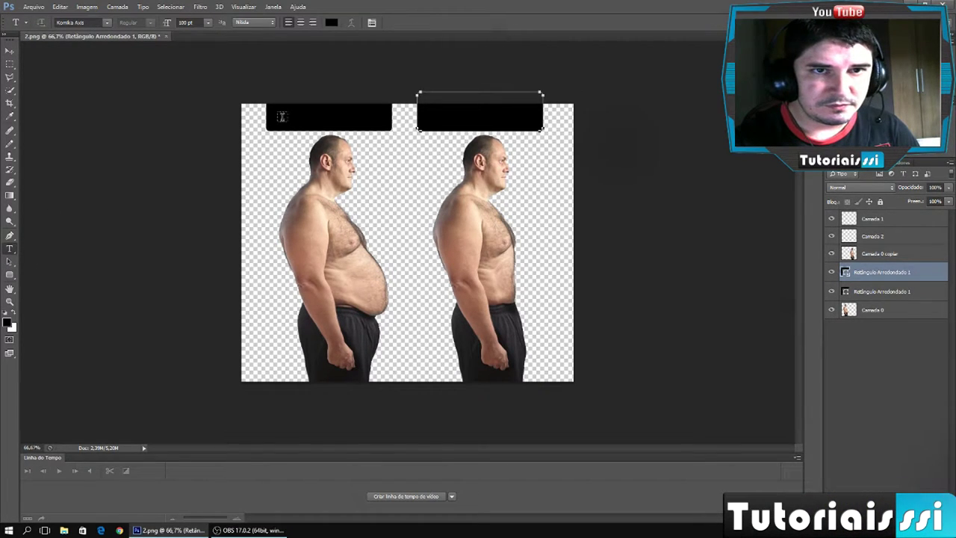
left_click(282, 116)
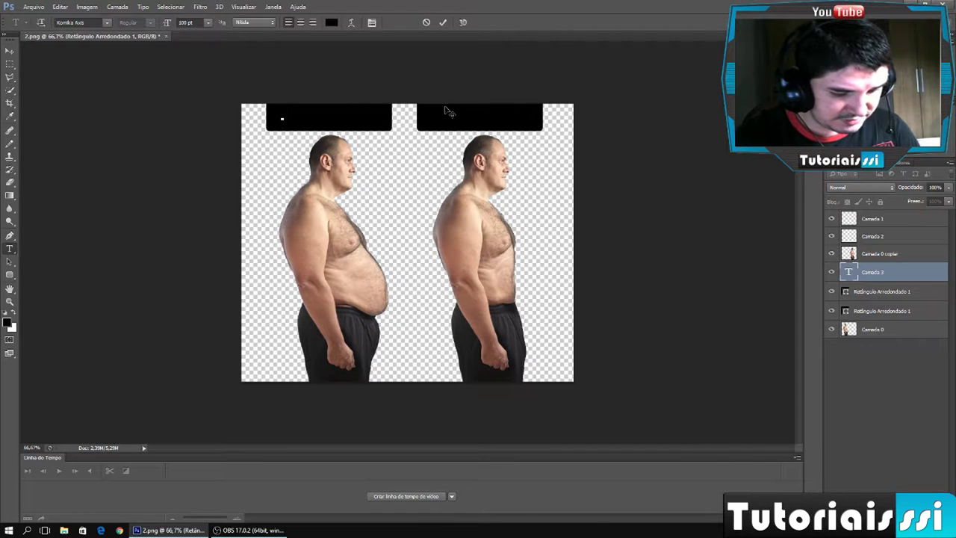
type("ANTES")
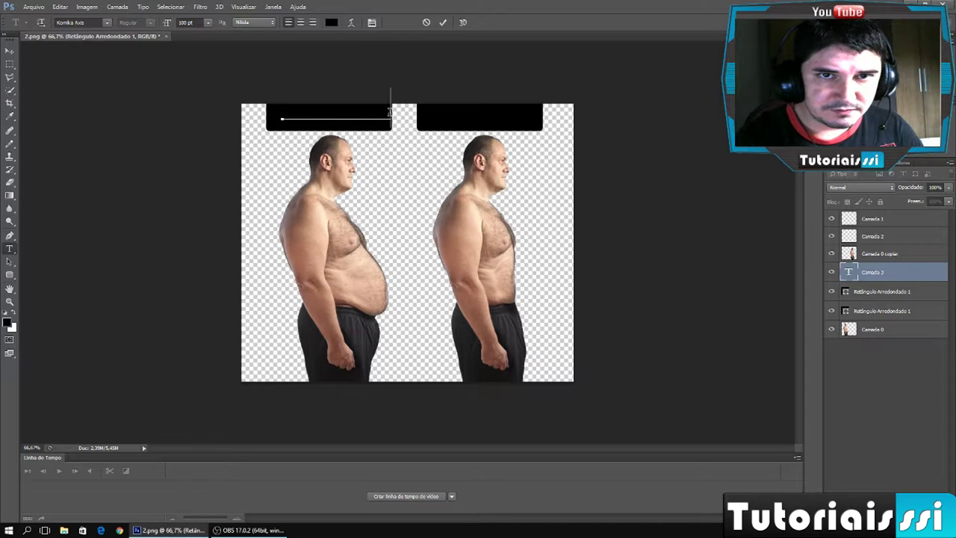
Make the ANTES label white at 60 pt and commit it
left_click_drag(389, 110, 267, 111)
left_click(332, 23)
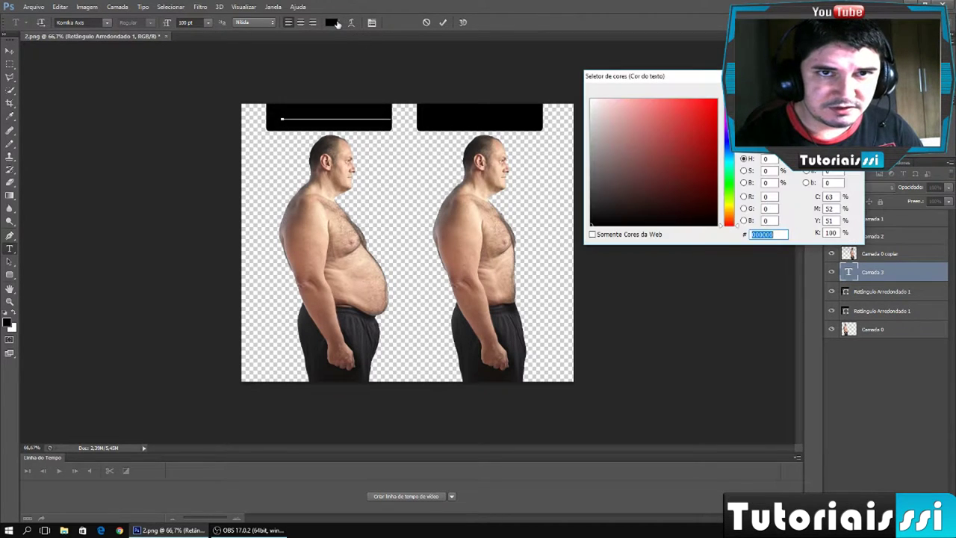
left_click(592, 100)
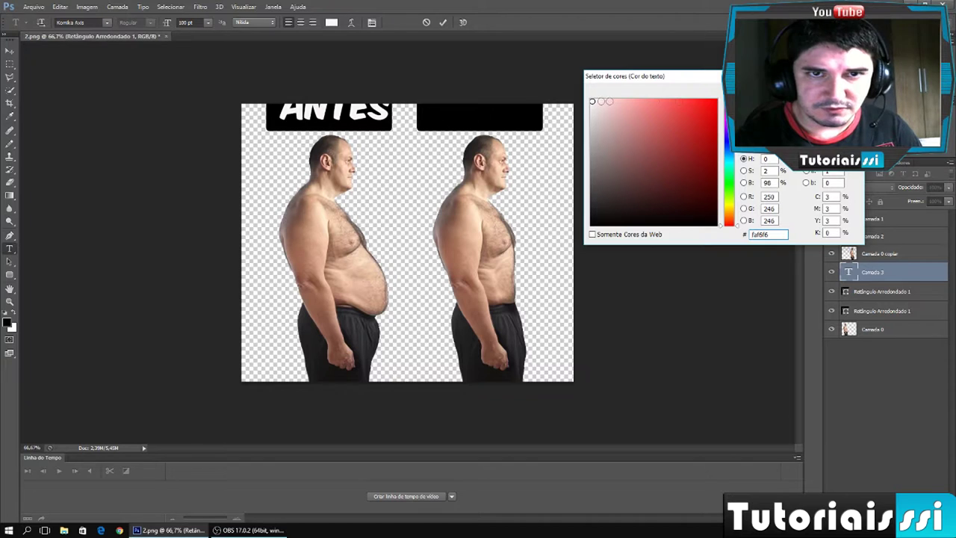
left_click(866, 91)
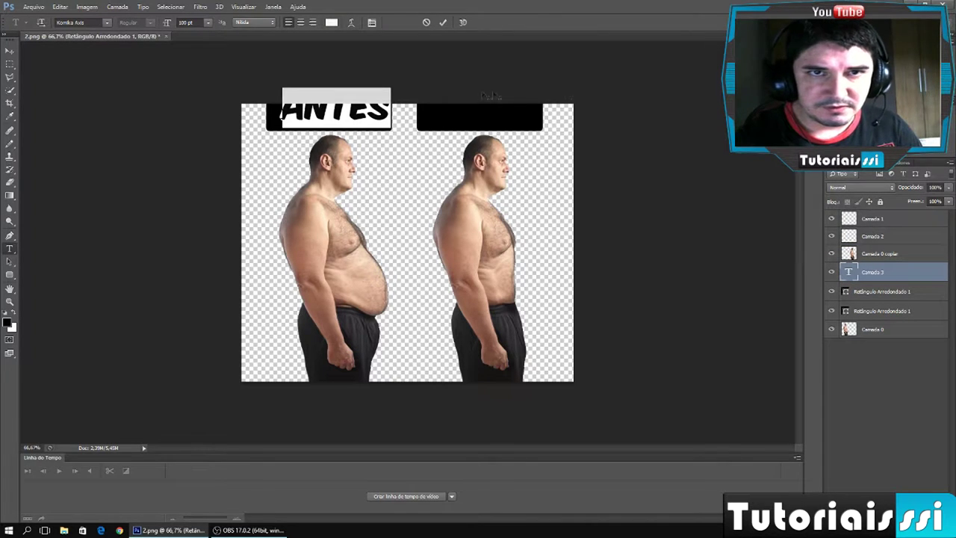
left_click(210, 23)
left_click(210, 194)
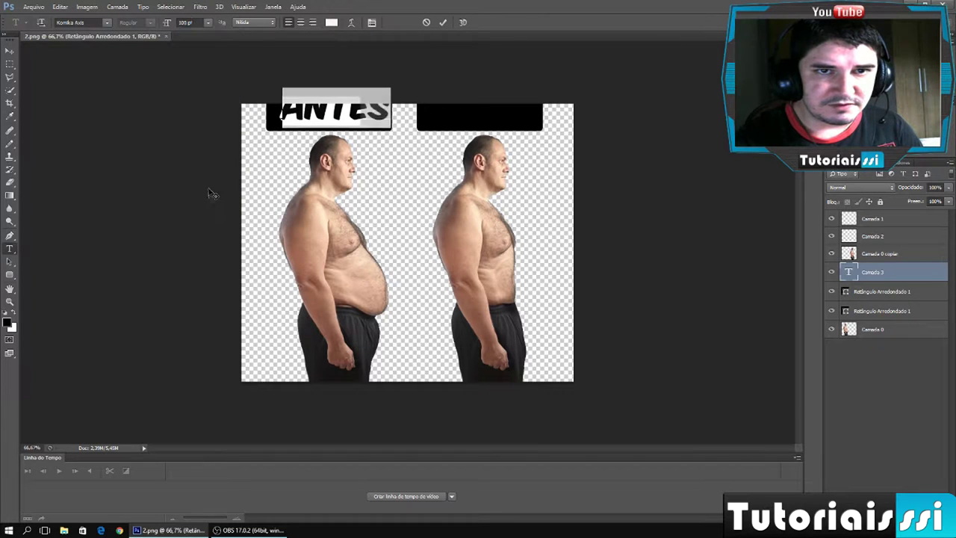
left_click(208, 23)
left_click(212, 182)
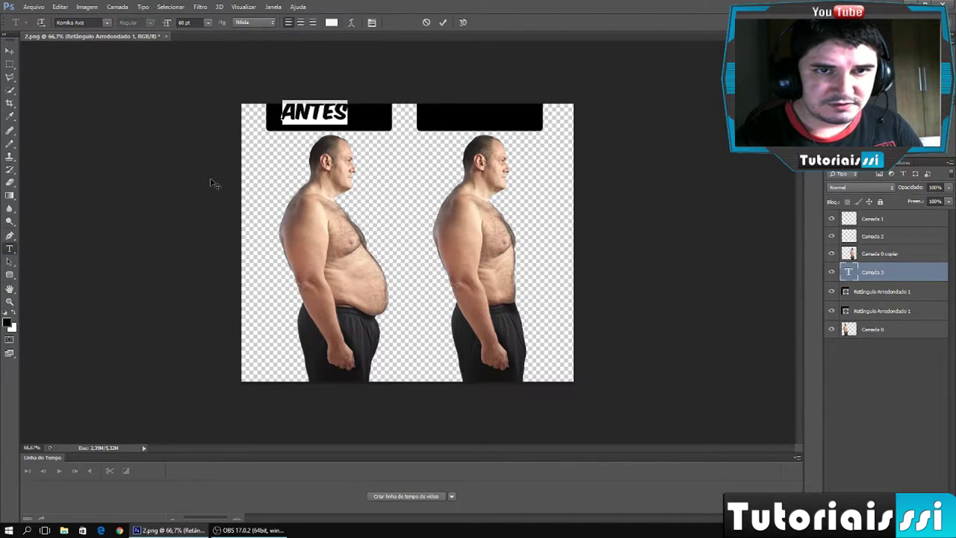
left_click(10, 50)
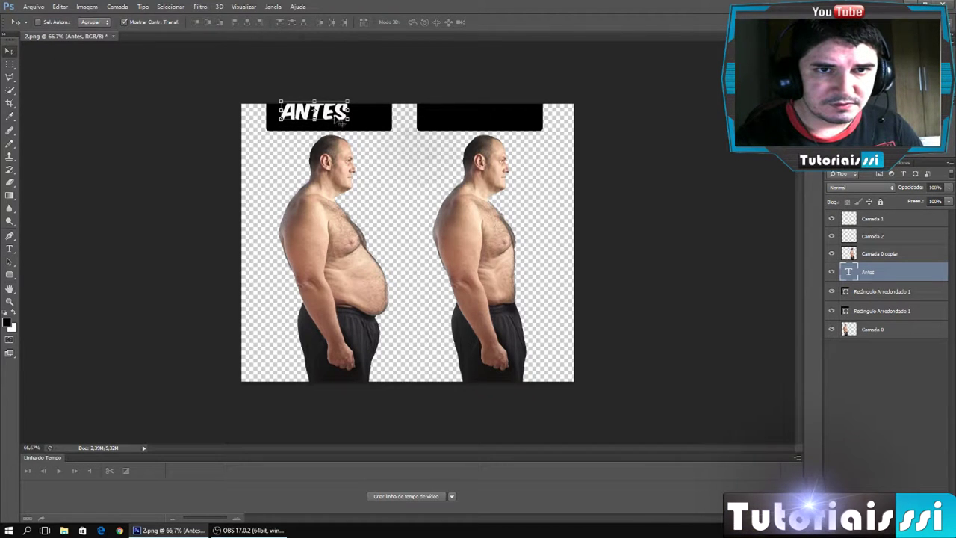
Centre the ANTES label within the left bar
left_click_drag(334, 118, 351, 129)
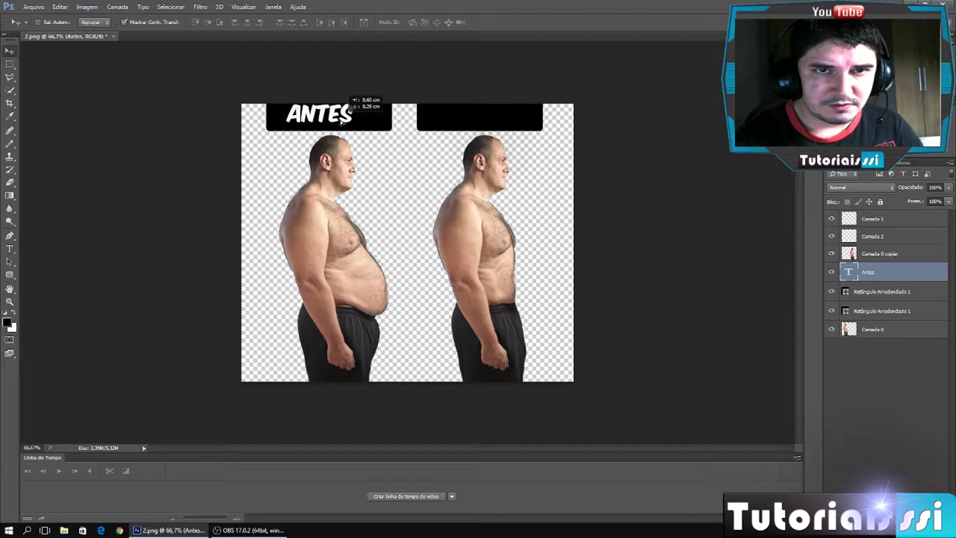
left_click_drag(354, 104, 368, 108)
key("Up")
key("Up")
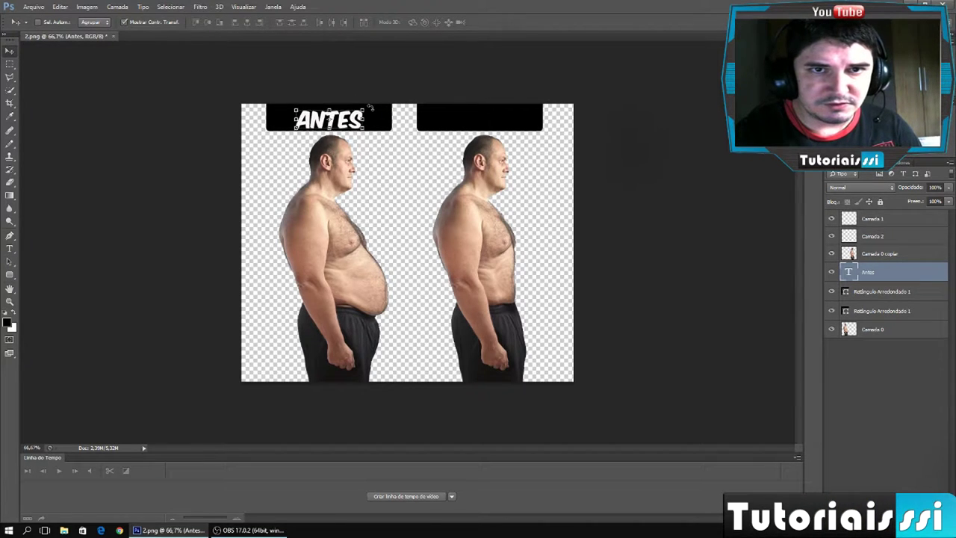
key("Up")
key("Up")
key("Up")
key("Up")
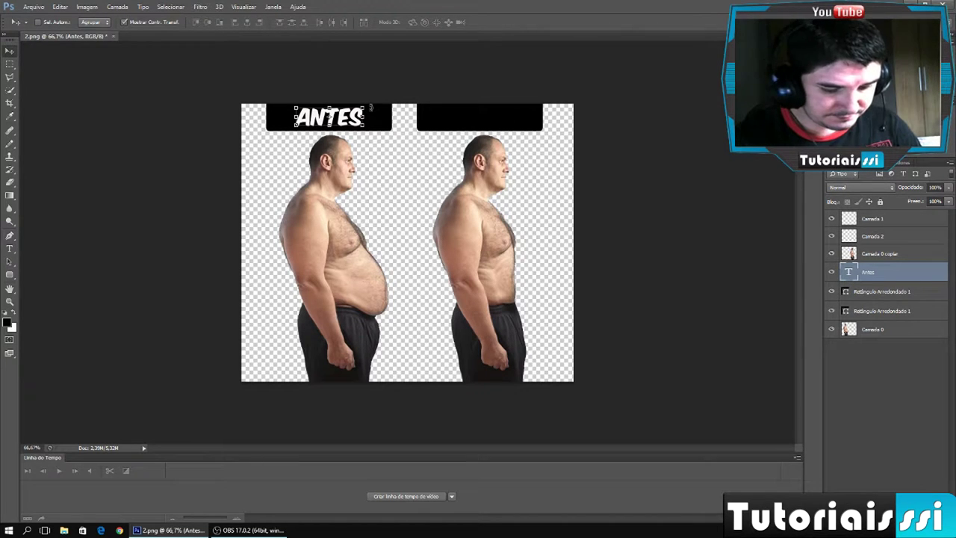
Duplicate the ANTES layer and place the copy centred in the right bar
key("ctrl+j")
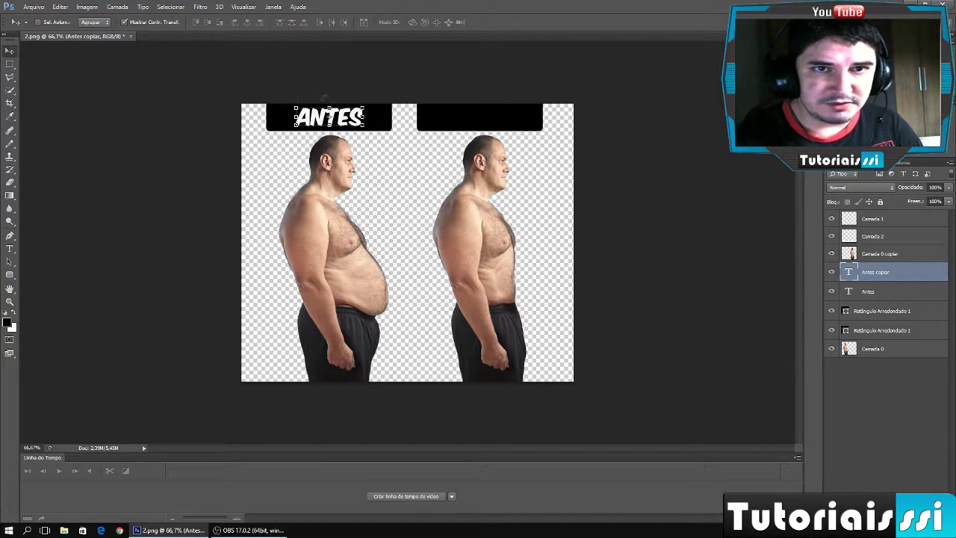
key("Right")
key("Right")
key("Right")
key("Right")
key("Right")
key("Right")
key("Right")
key("Right")
key("Right")
key("Right")
key("Right")
key("Right")
key("Right")
key("Right")
key("Right")
key("Right")
key("Right")
key("Right")
left_click_drag(369, 117, 494, 118)
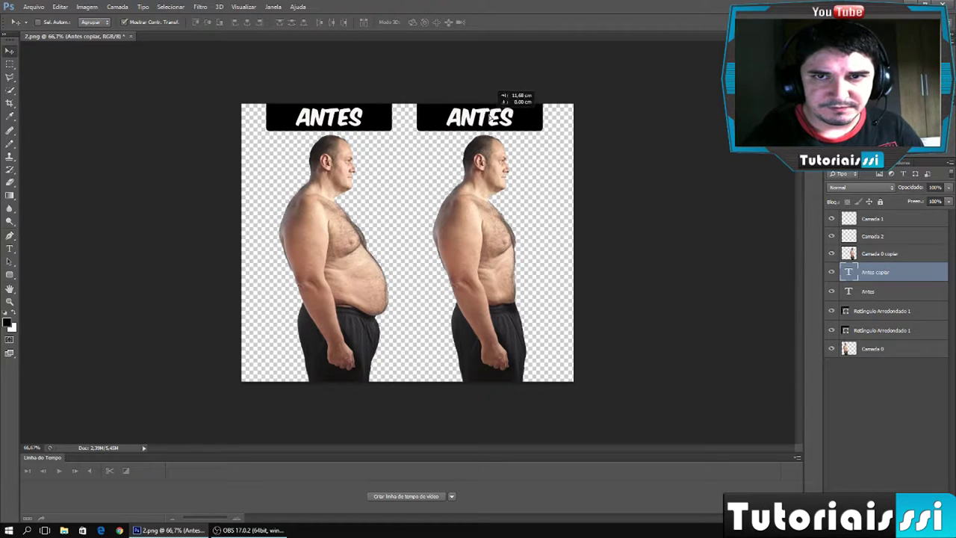
left_click_drag(494, 118, 495, 119)
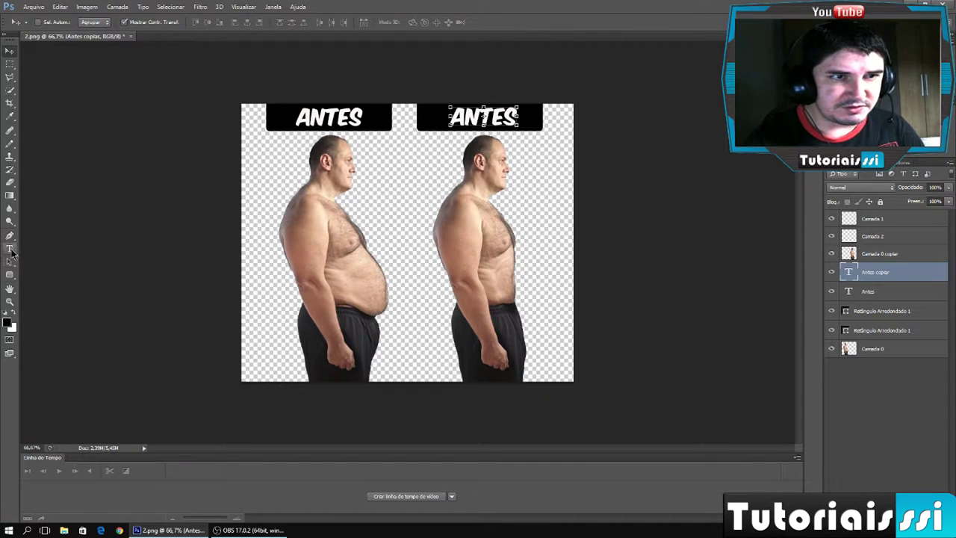
Replace the right bar's copied text with DEPOIS and nudge it left to centre it
left_click(10, 249)
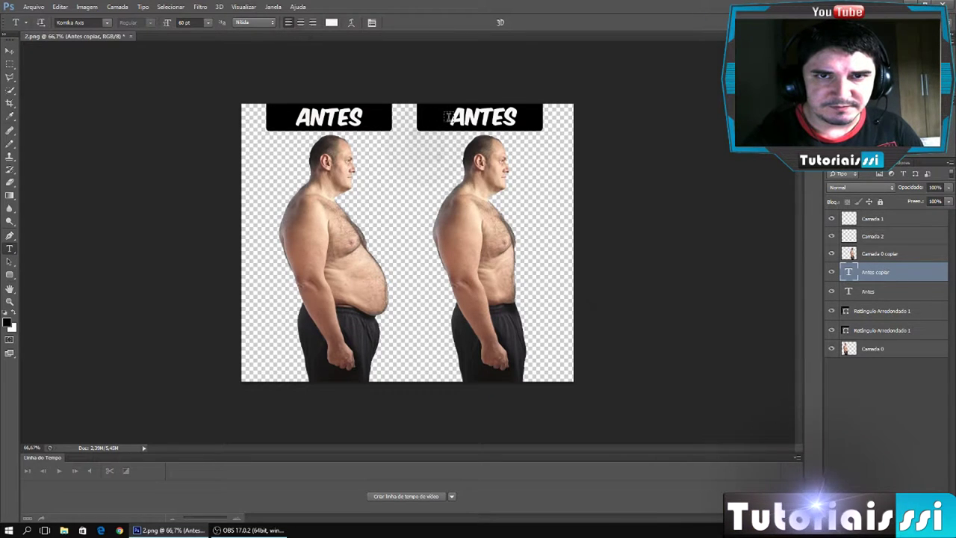
left_click(451, 120)
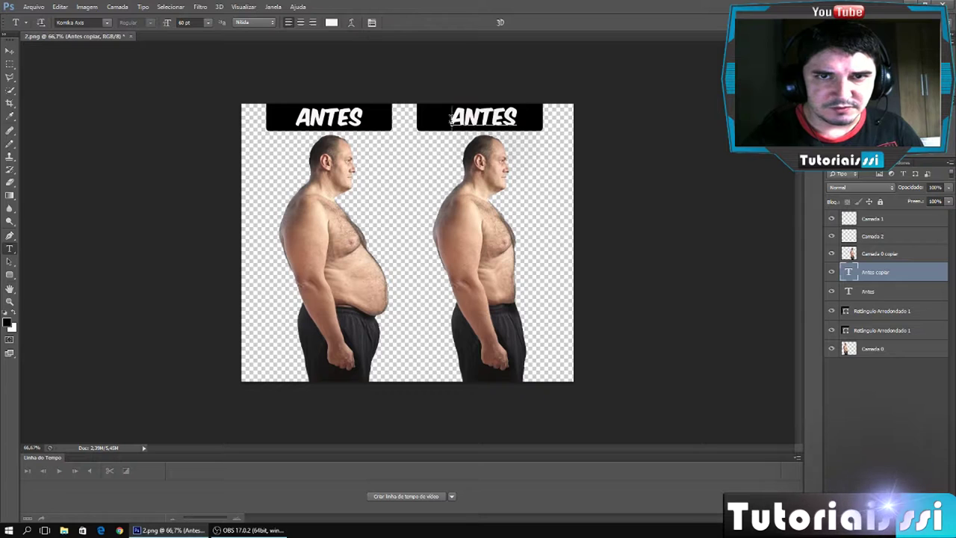
key("Delete")
key("Delete")
key("Delete")
key("Delete")
key("Delete")
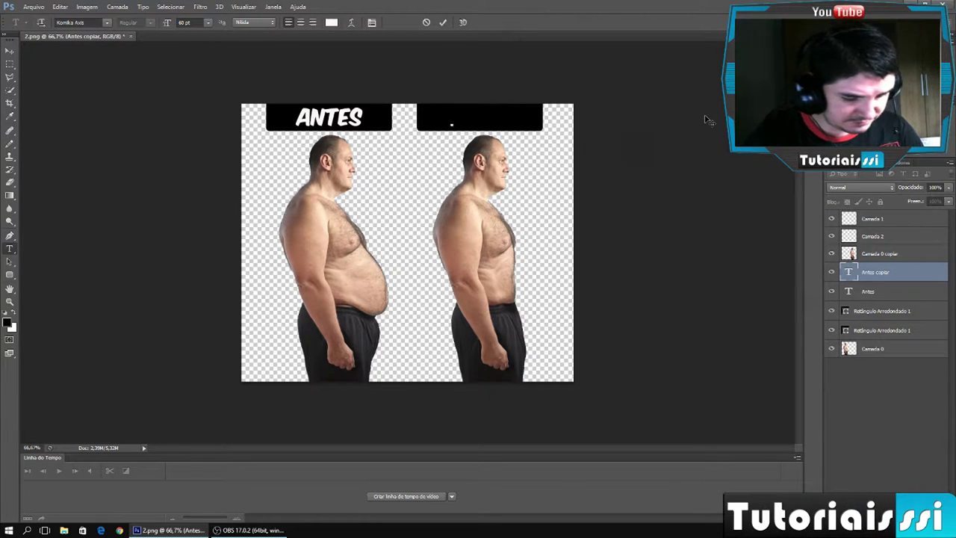
type("DEPOI")
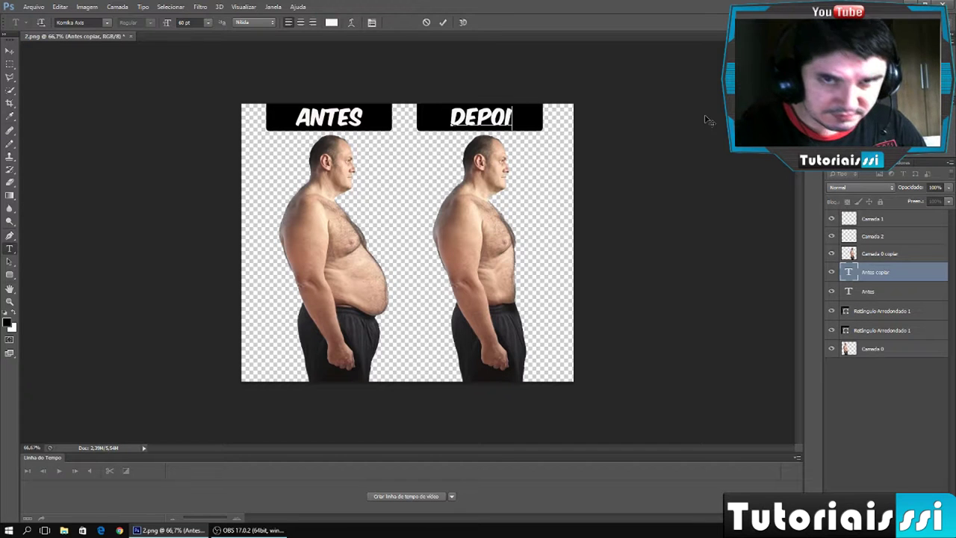
type("S")
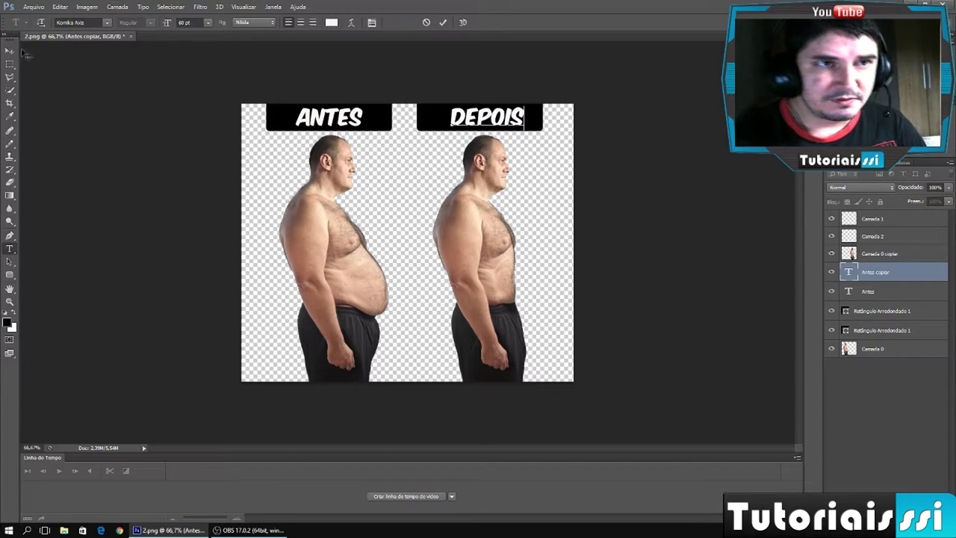
left_click(14, 53)
key("Left")
key("Left")
key("Left")
key("Left")
key("Left")
key("Left")
key("Left")
key("Left")
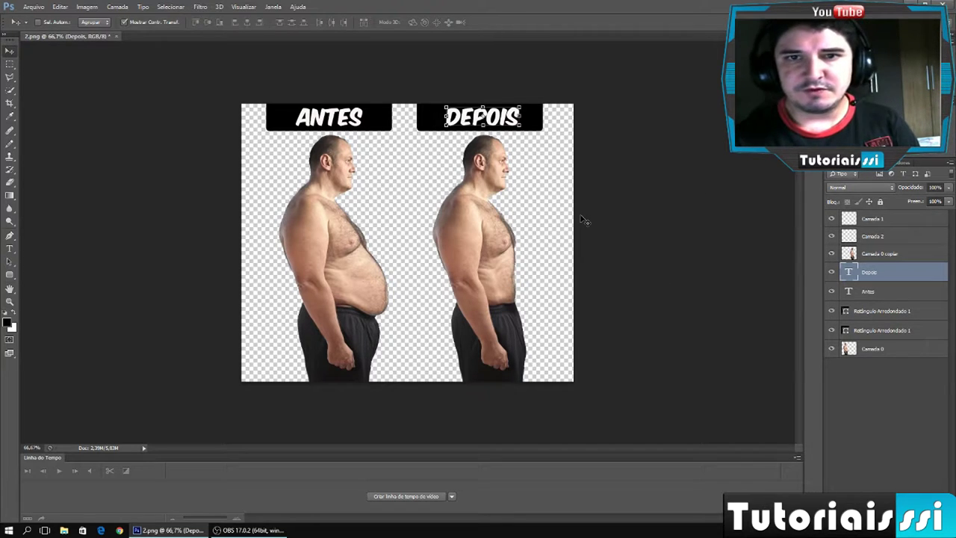
Select the right man's layer, back out of the Filter menu and Save As, then reopen Arquivo
left_click(875, 255)
left_click(200, 7)
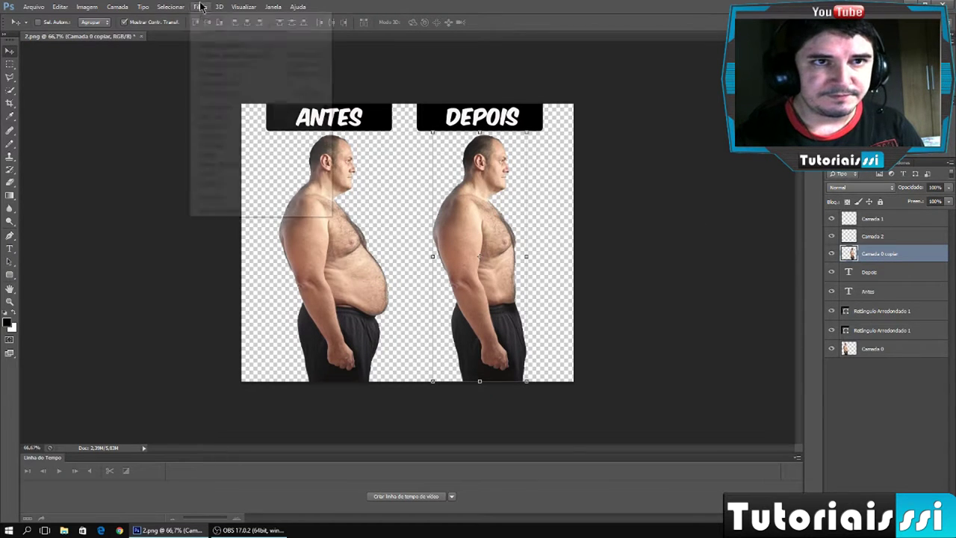
left_click(643, 128)
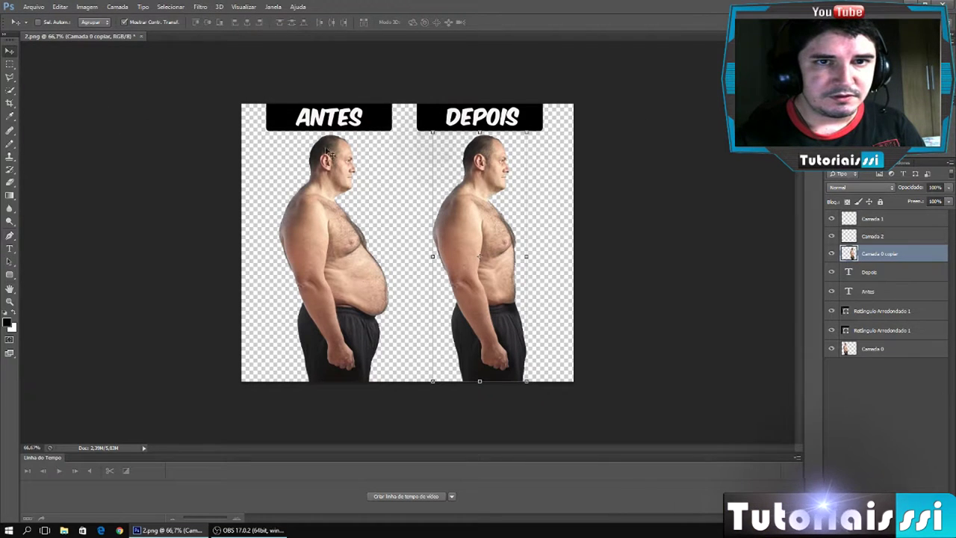
left_click(29, 12)
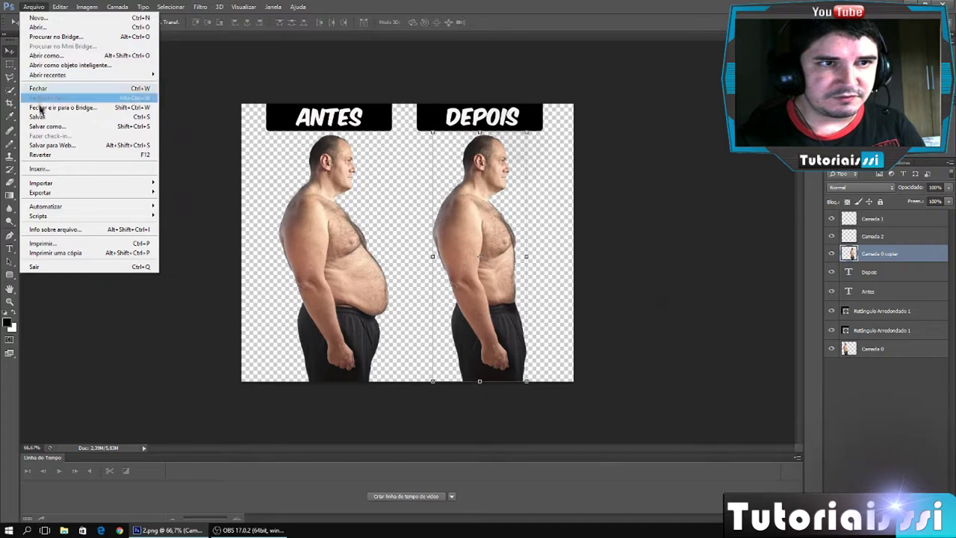
left_click(50, 128)
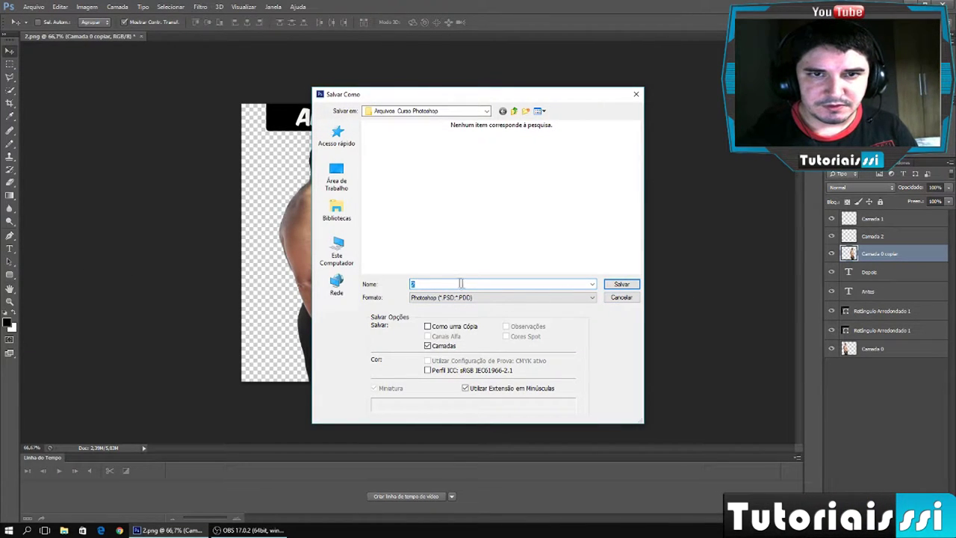
left_click(621, 299)
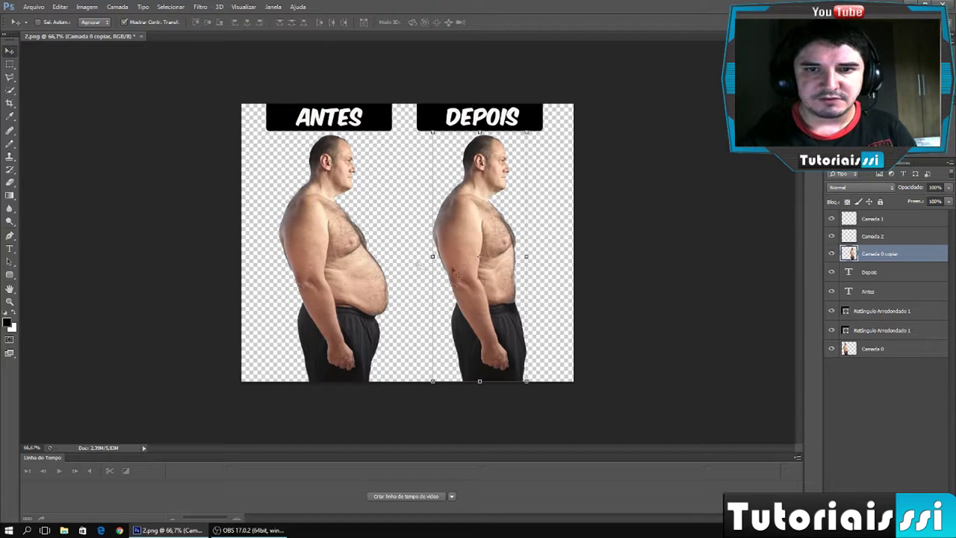
left_click(34, 7)
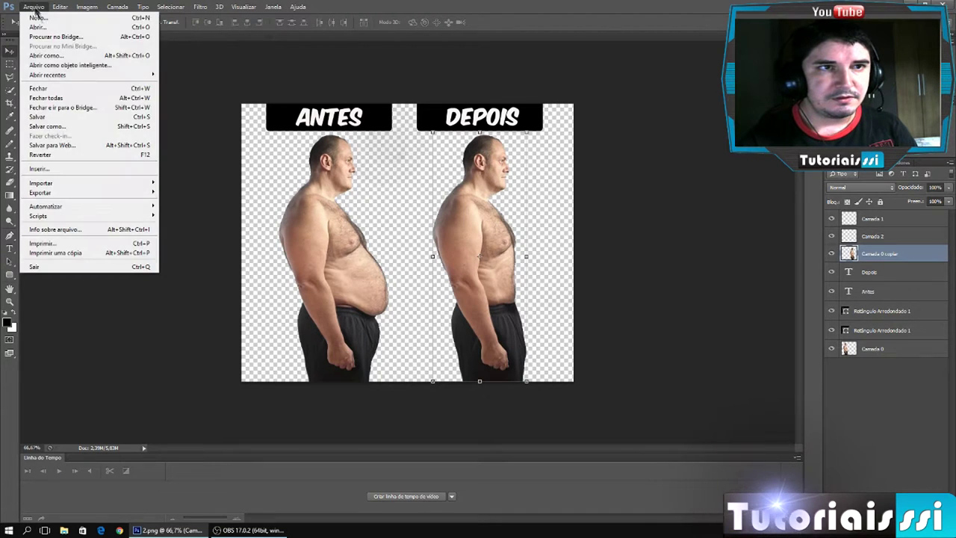
Save the comparison as Pronta 2.jpg in JPEG format at quality 12
left_click(75, 126)
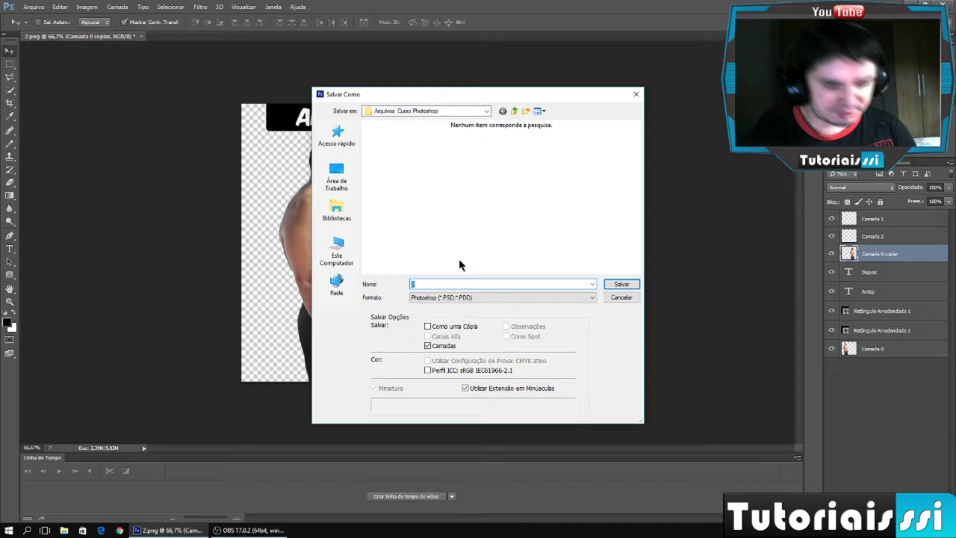
type("P")
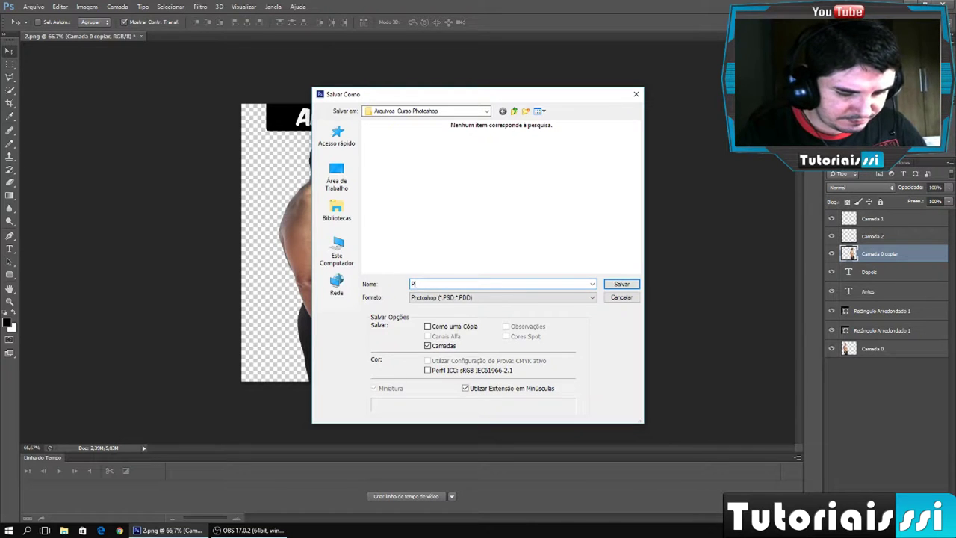
type("ronta 2")
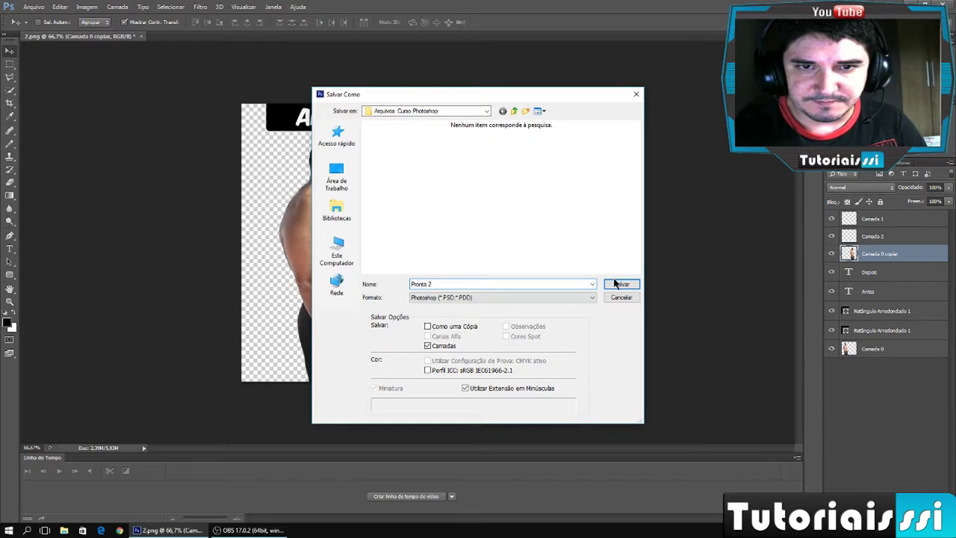
left_click(572, 298)
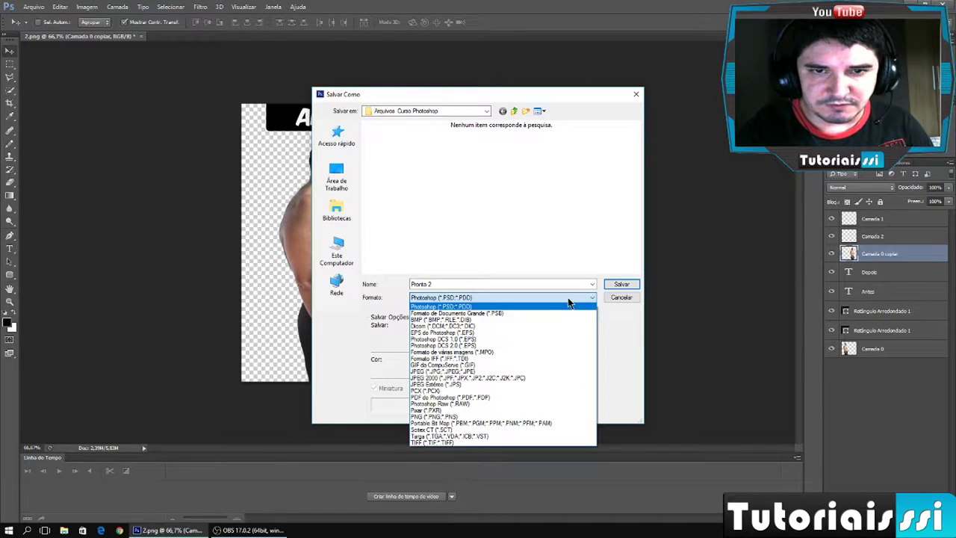
left_click(471, 371)
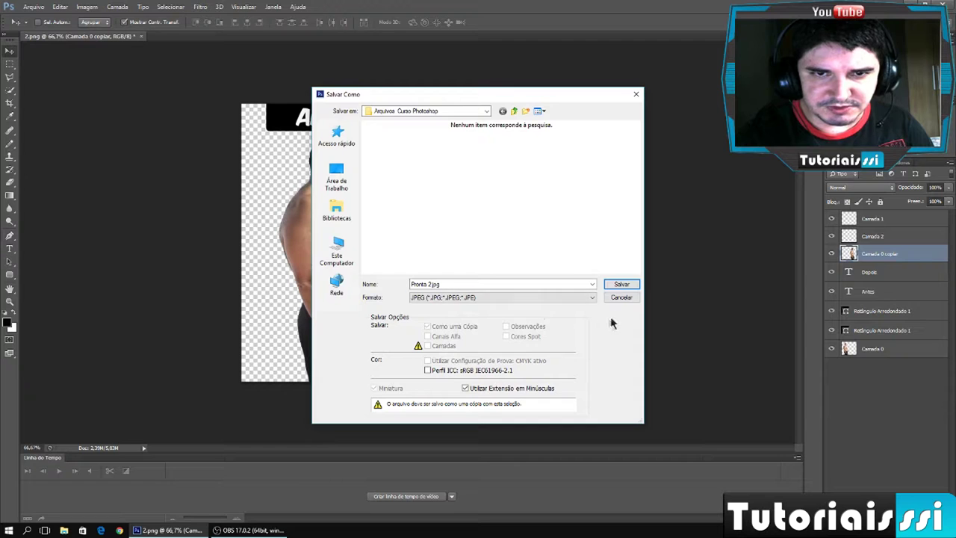
left_click(614, 284)
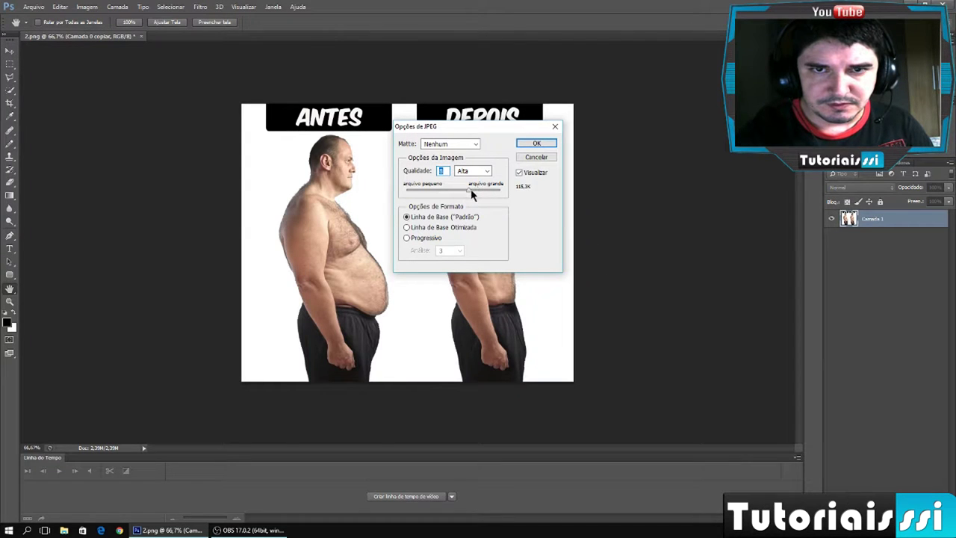
left_click_drag(468, 190, 504, 190)
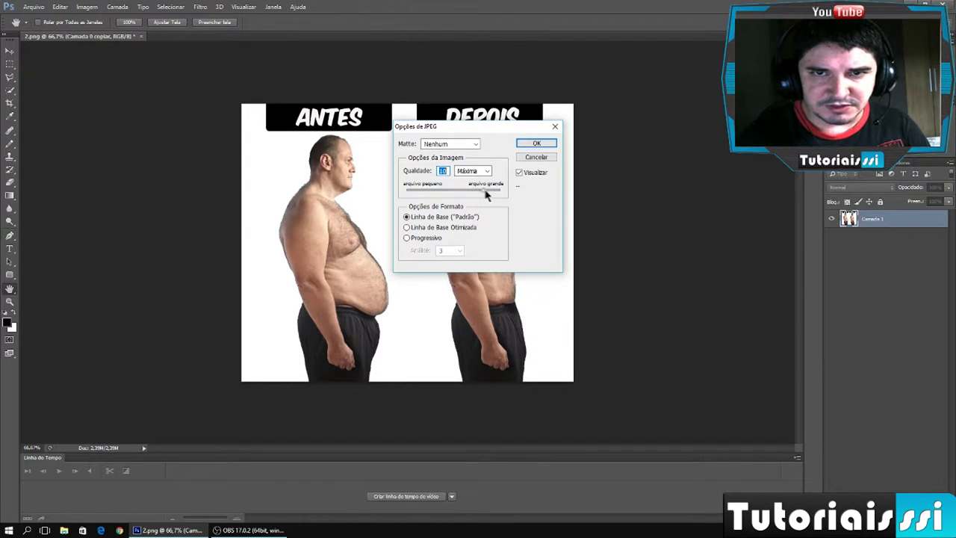
left_click(543, 144)
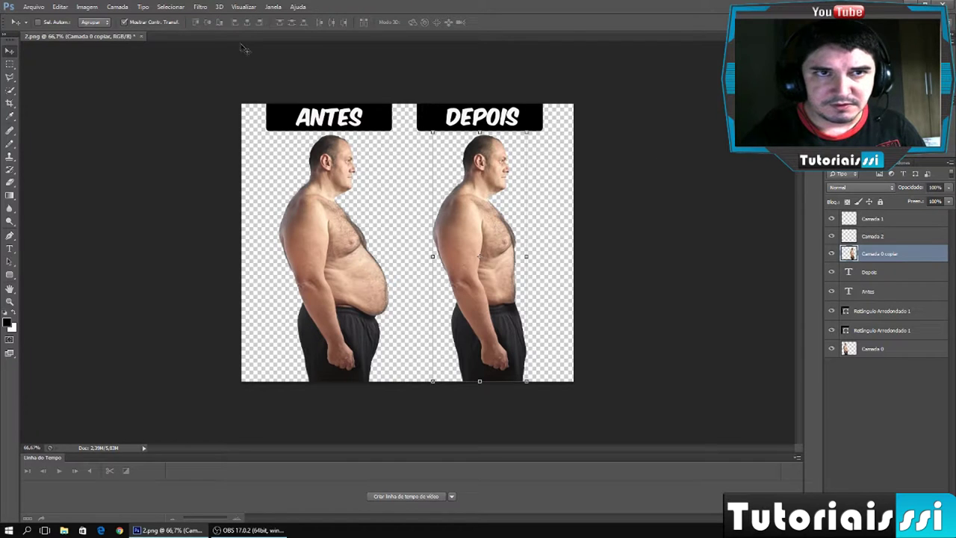
Close the layered 2.png without saving and minimize Photoshop to the desktop
left_click(141, 36)
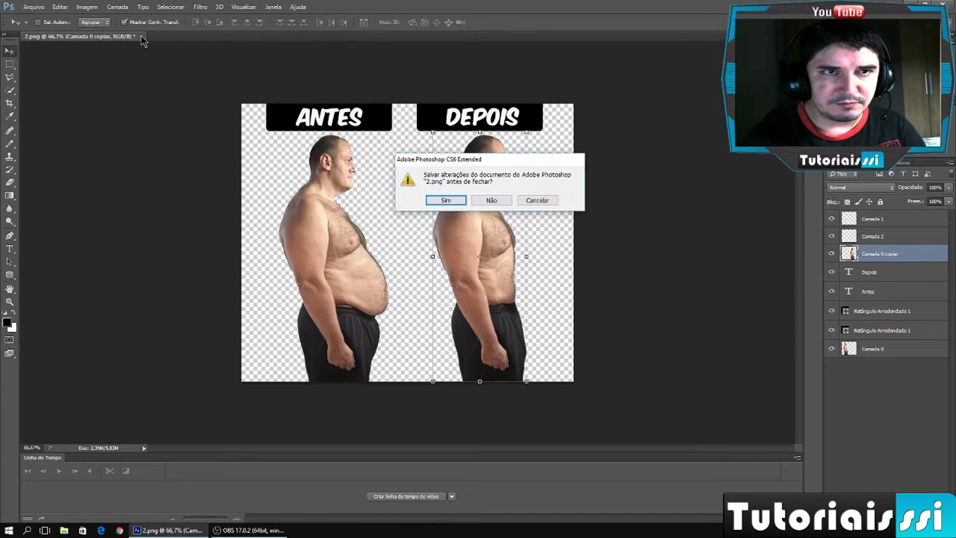
left_click(491, 200)
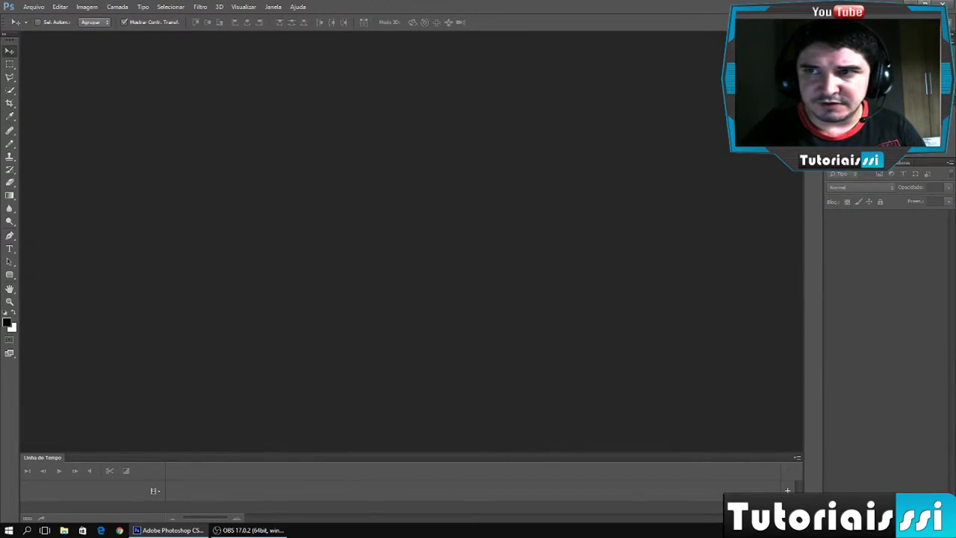
left_click(909, 3)
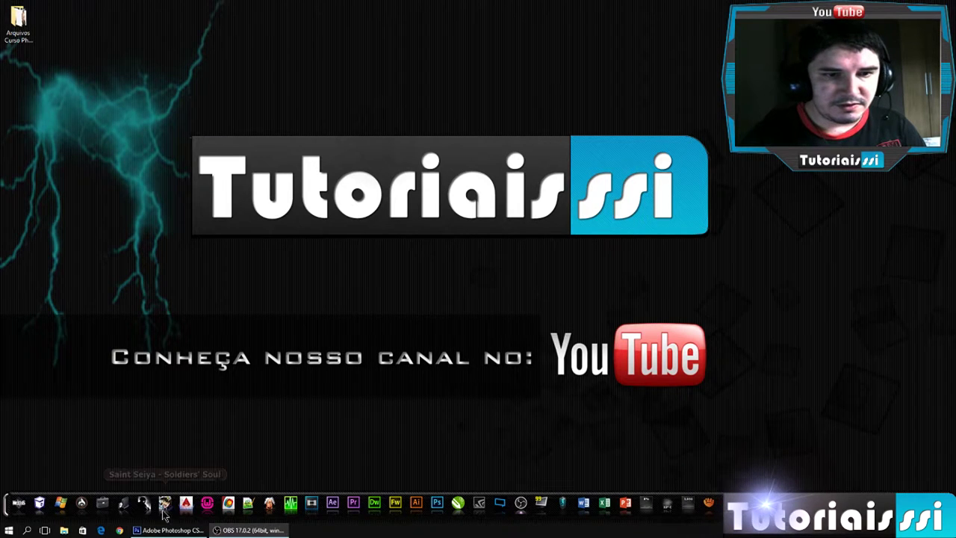
View Pronta 2.jpg from the Arquivos Curso Photoshop folder full screen in Photos, then return to Photoshop
double_click(18, 22)
double_click(296, 118)
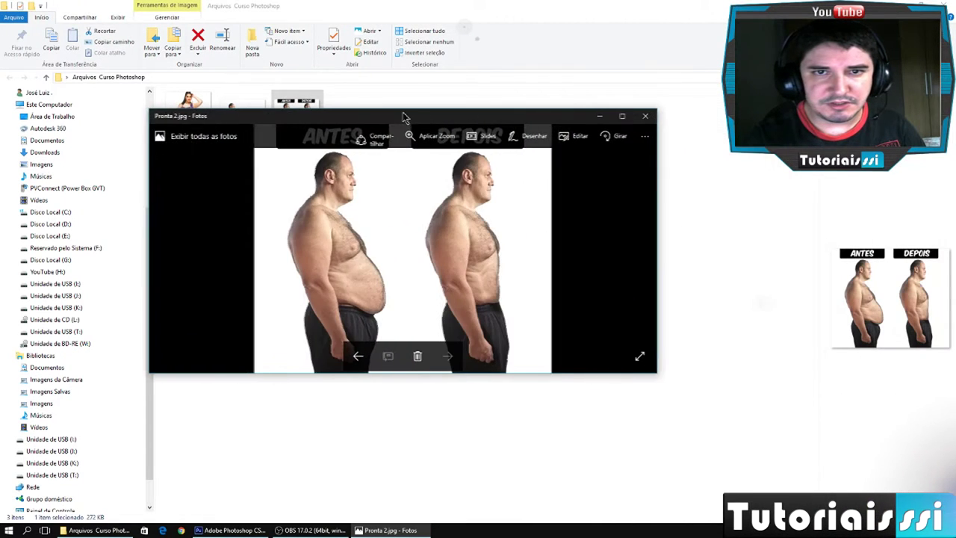
double_click(412, 115)
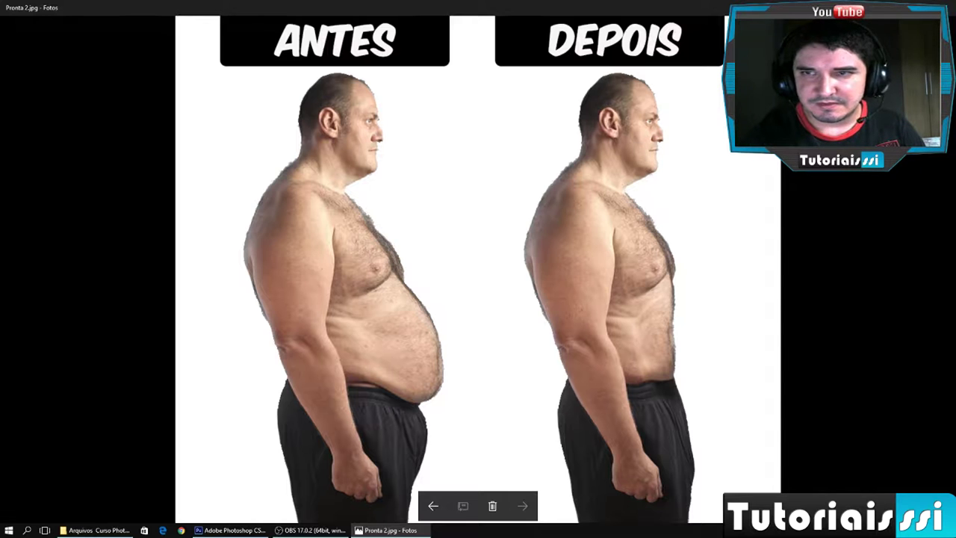
left_click(948, 18)
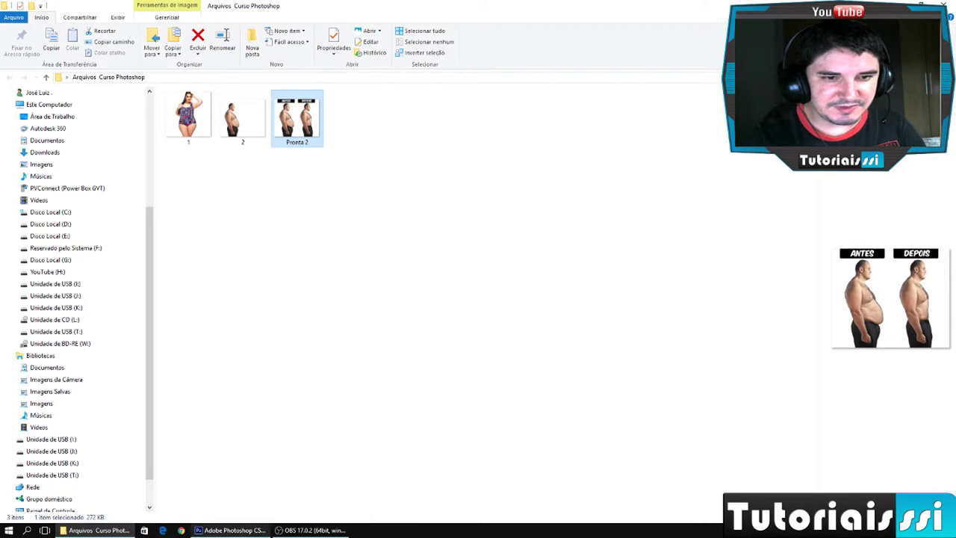
left_click(231, 530)
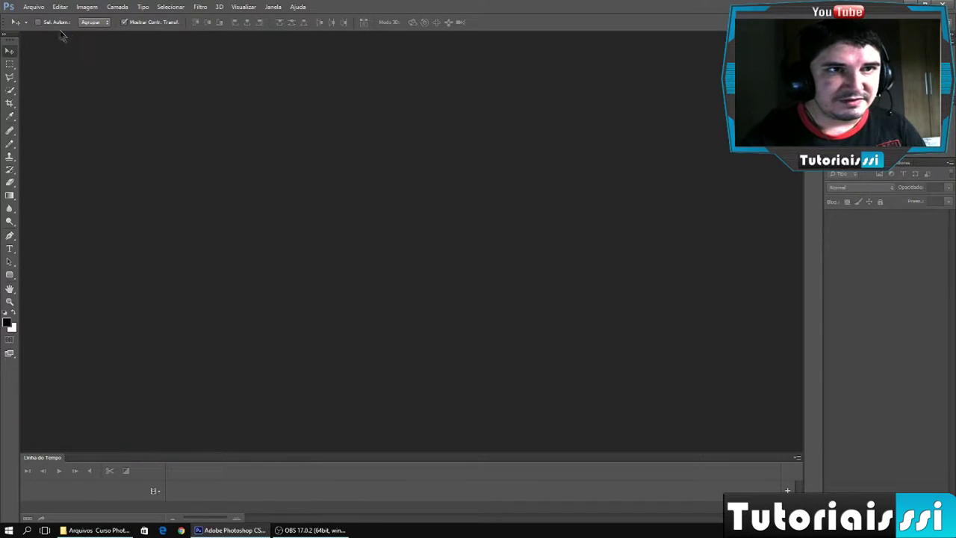
Open Pronta 2.jpg in Photoshop via File > Open
left_click(34, 9)
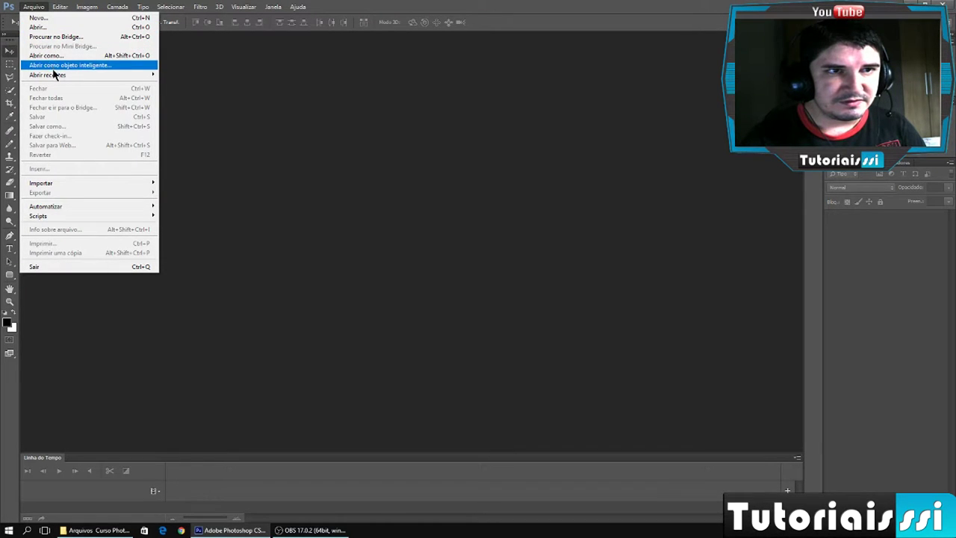
left_click(37, 27)
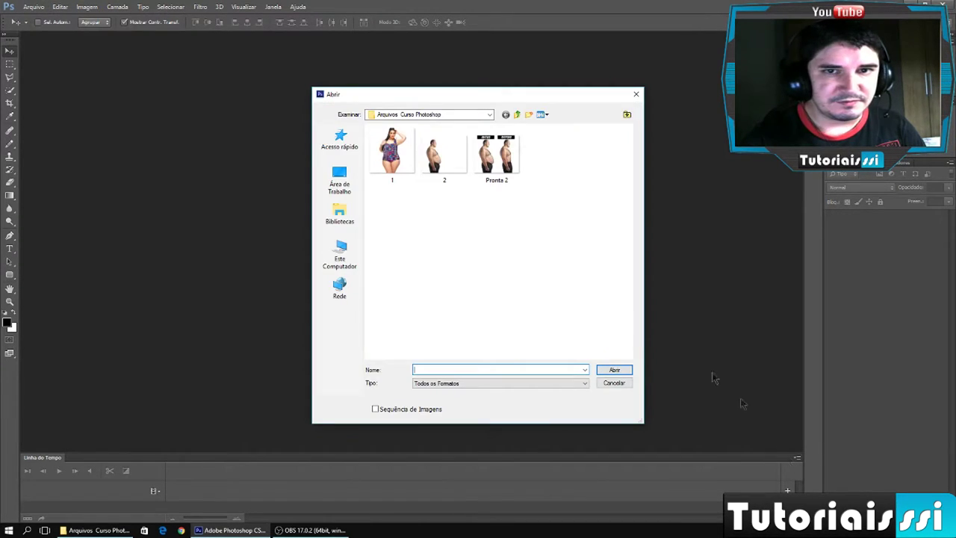
left_click(498, 156)
left_click(614, 370)
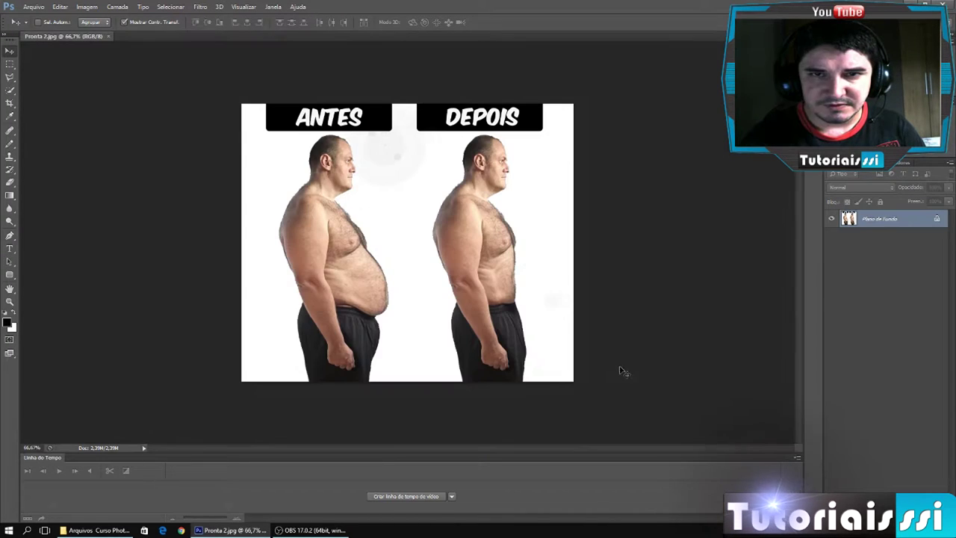
Zoom in to 300% and scroll up to the men's faces
key("ctrl+plus")
key("ctrl+plus")
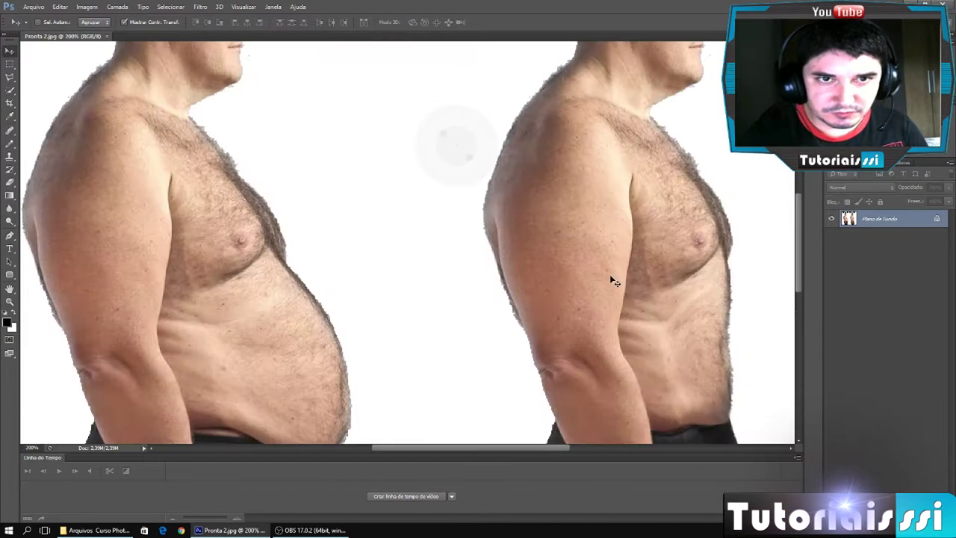
key("ctrl+plus")
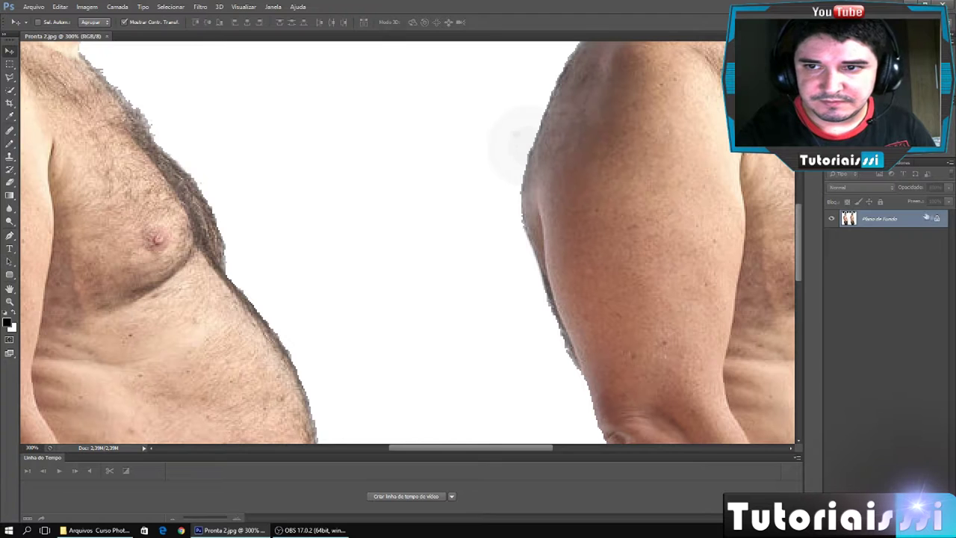
scroll(794, 176, "up", 5)
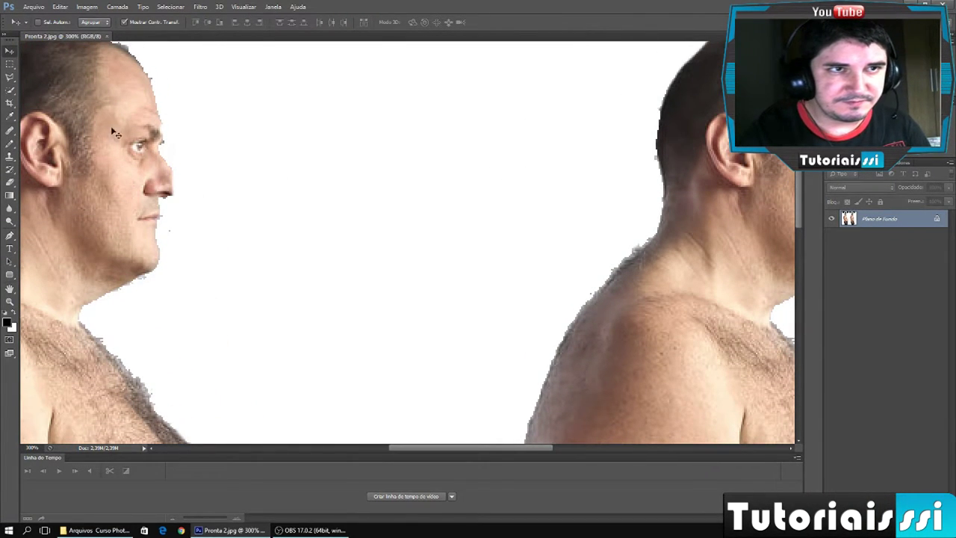
left_click(201, 7)
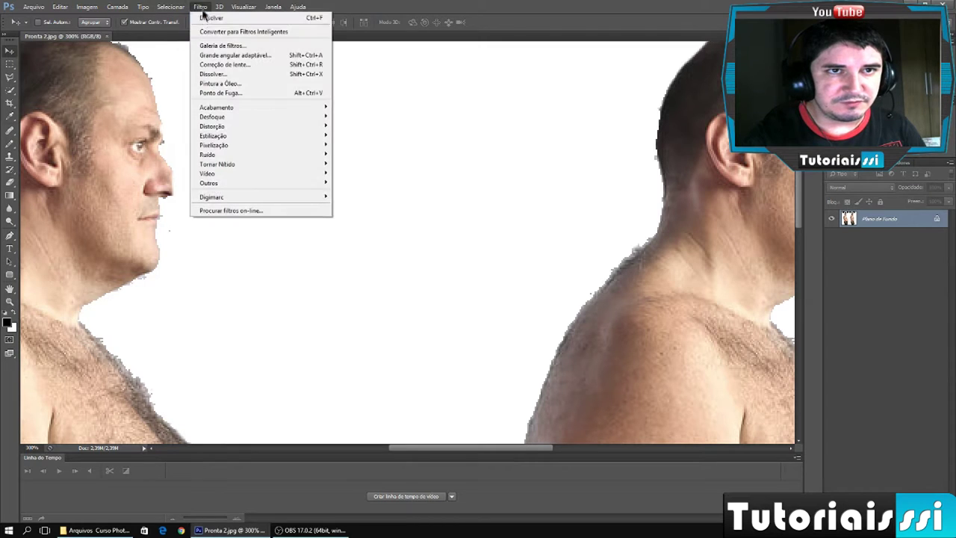
Start Liquify and zoom its preview in on the two men's profiles
left_click(216, 74)
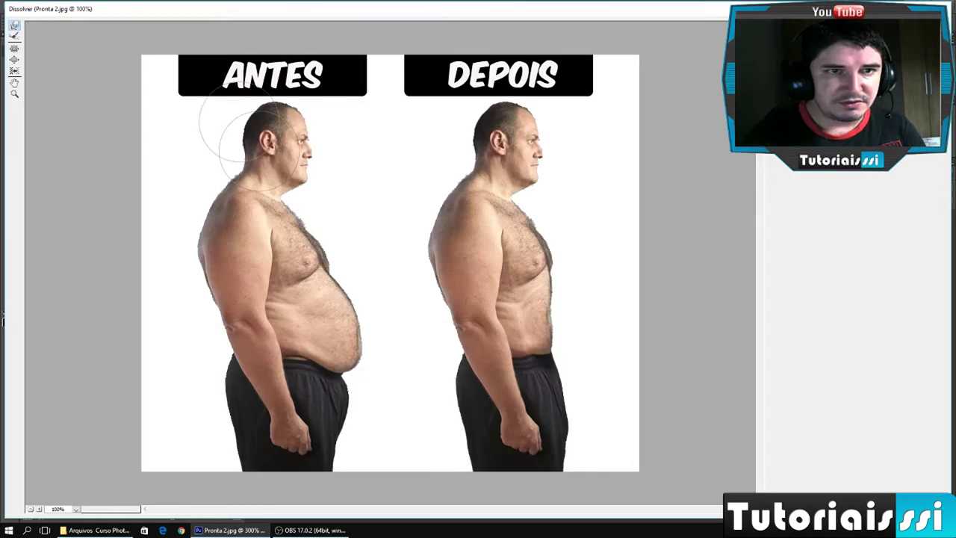
left_click(306, 173)
left_click(306, 173)
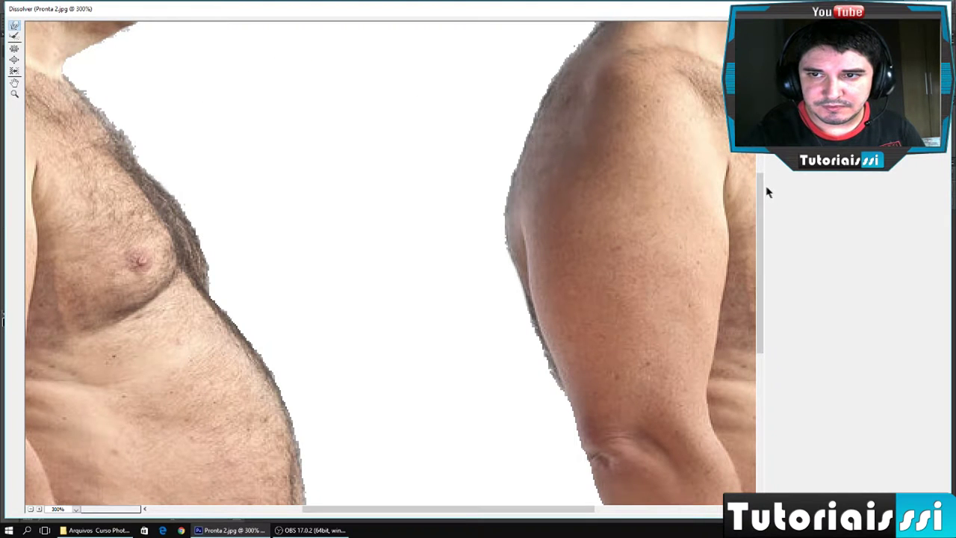
left_click_drag(761, 186, 760, 84)
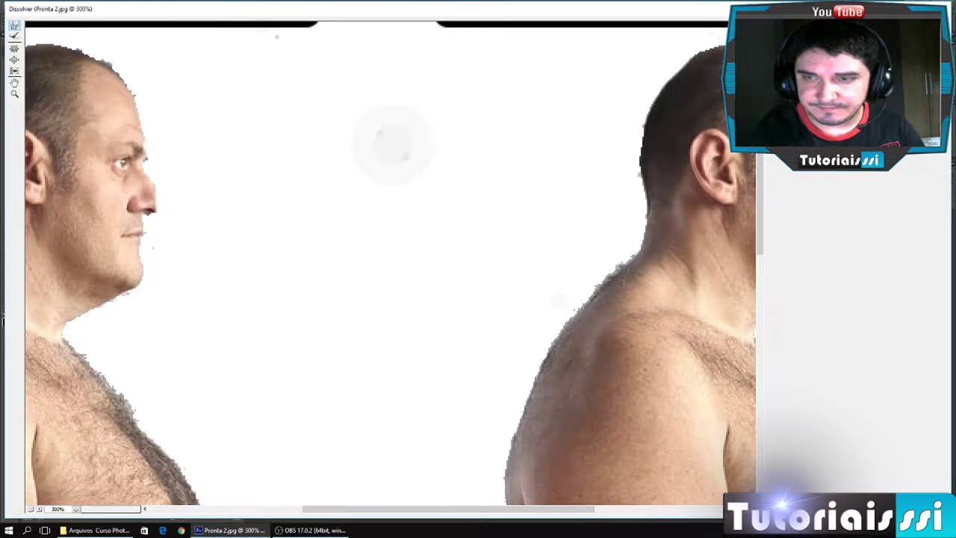
left_click(411, 118)
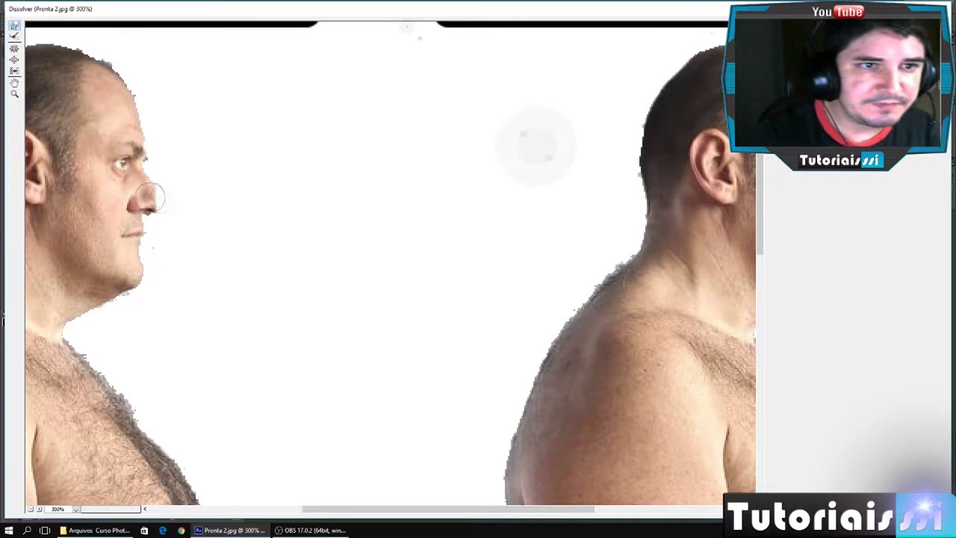
Push the men's nose tips outward with the Forward Warp brush, filling out the DEPOIS man's nose
left_click_drag(149, 198, 165, 202)
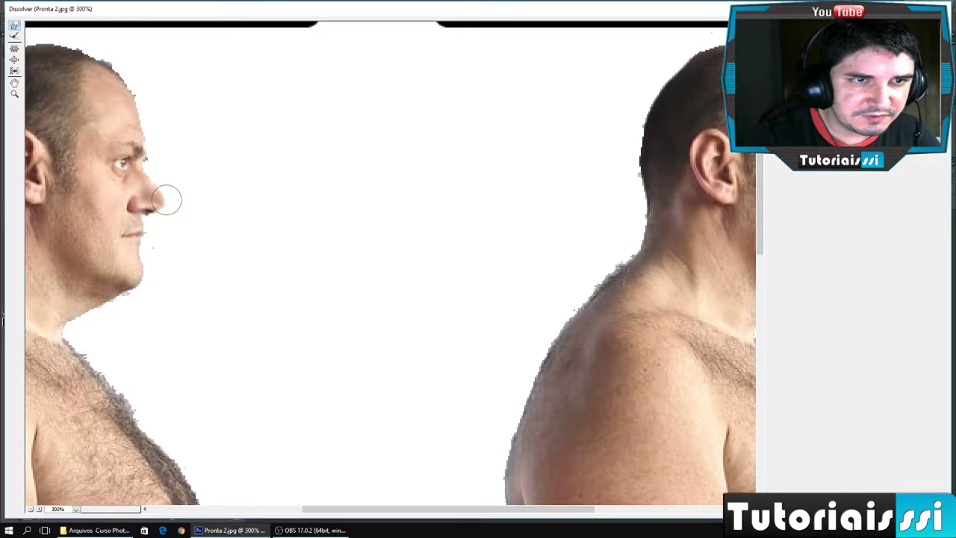
left_click_drag(168, 200, 193, 200)
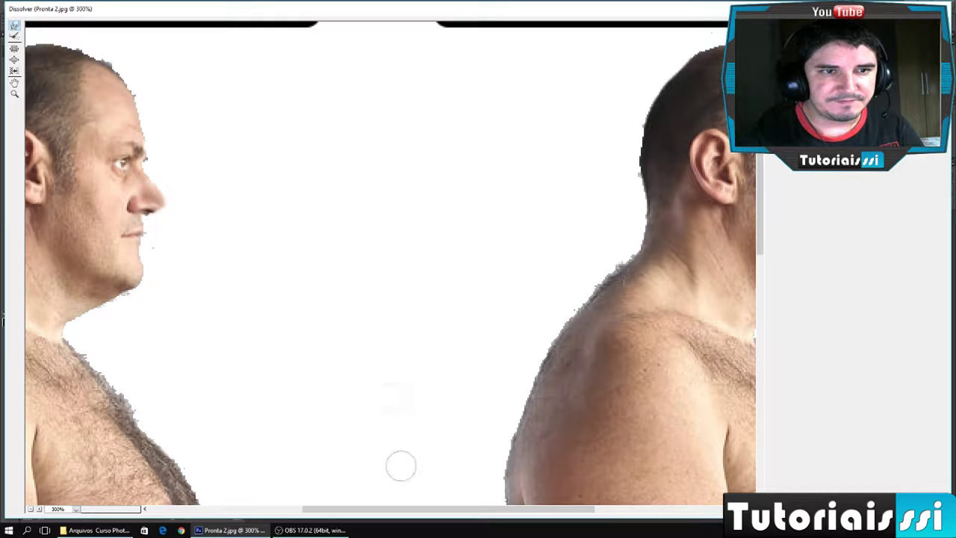
left_click_drag(432, 515, 525, 515)
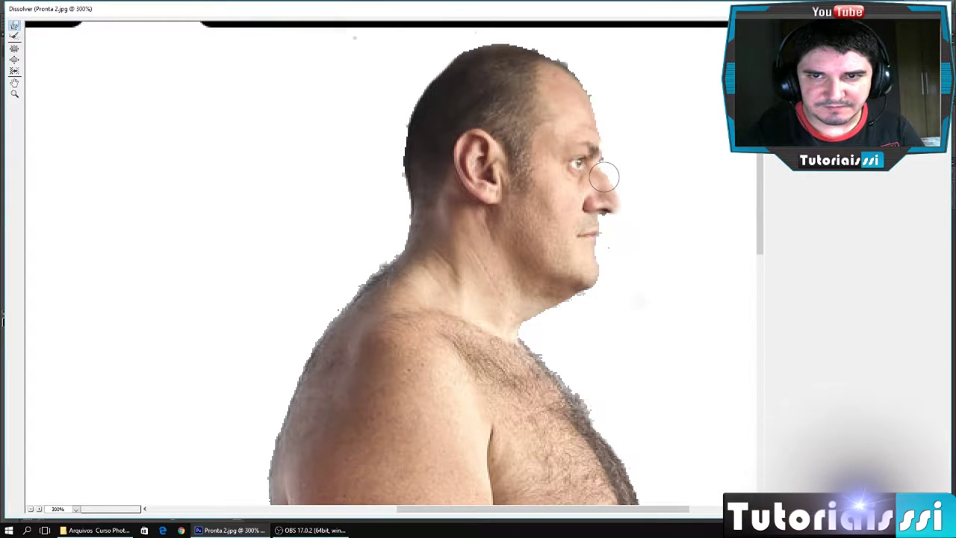
left_click_drag(612, 193, 619, 203)
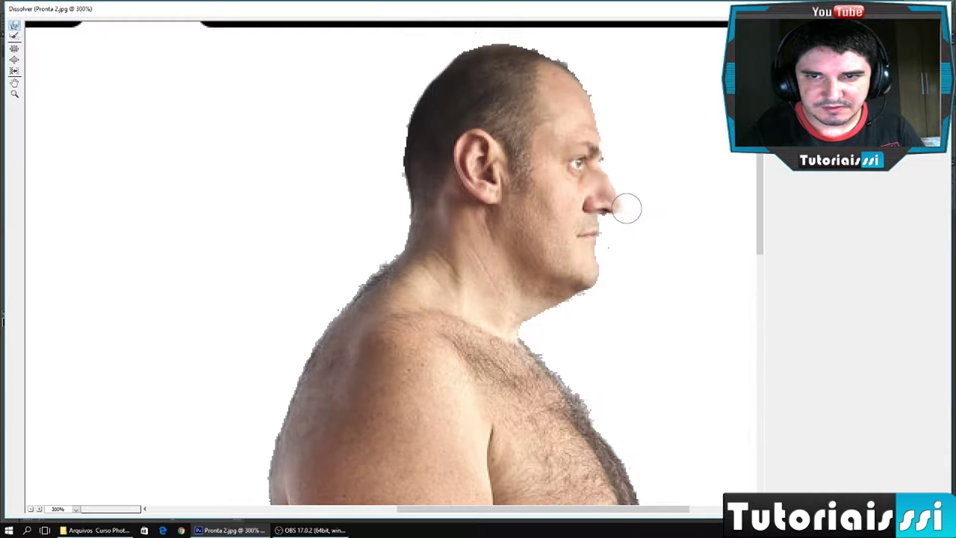
left_click_drag(625, 212, 629, 212)
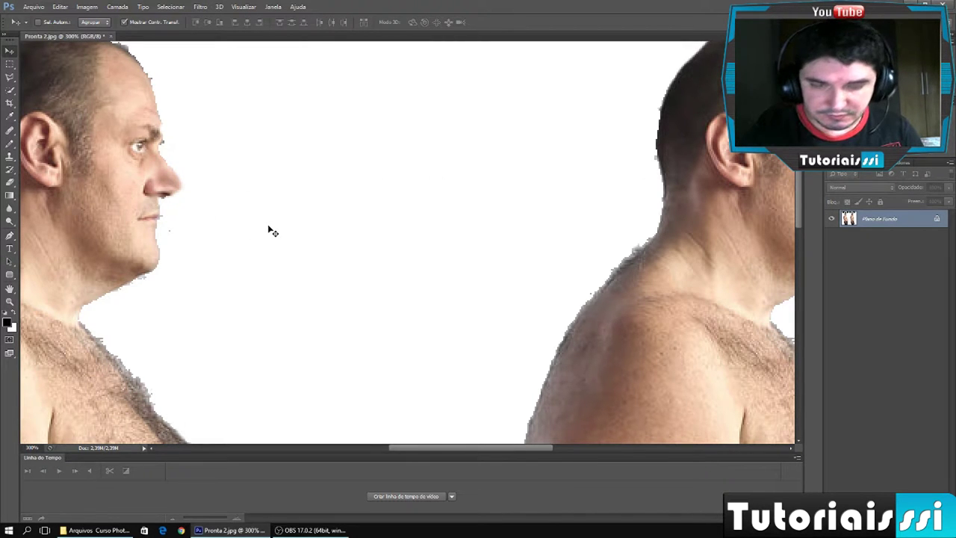
Erase stray grey specks in the white background beside the profiles, then view at 100%
key("ctrl+minus")
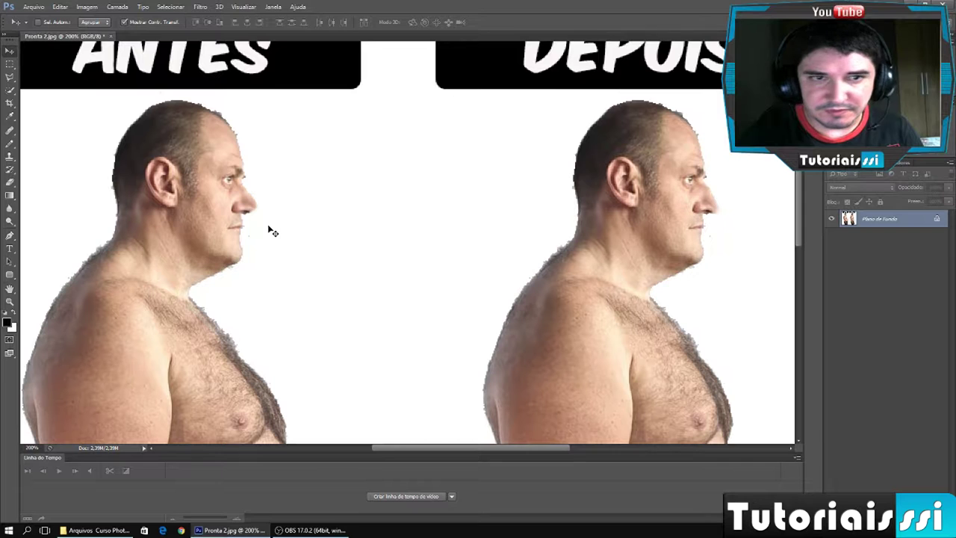
key("ctrl+plus")
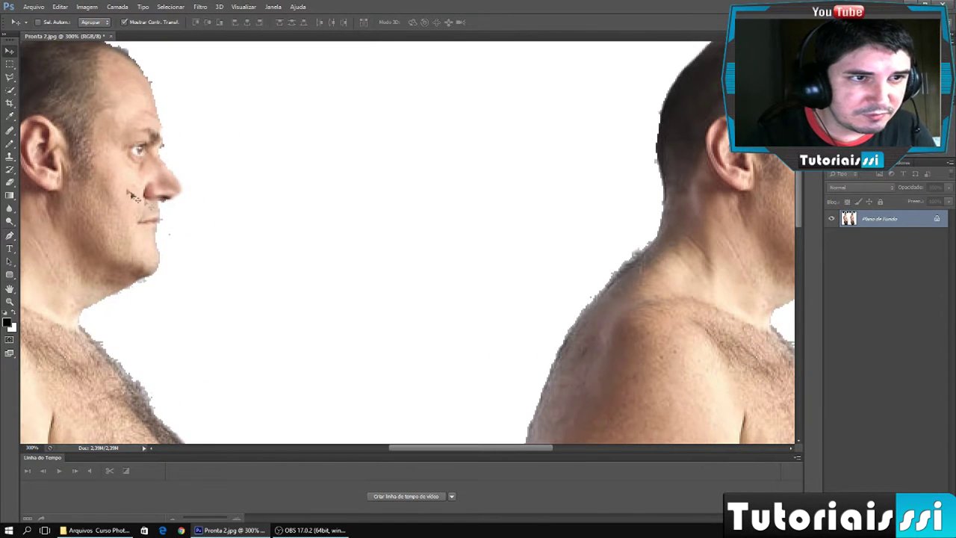
left_click(10, 183)
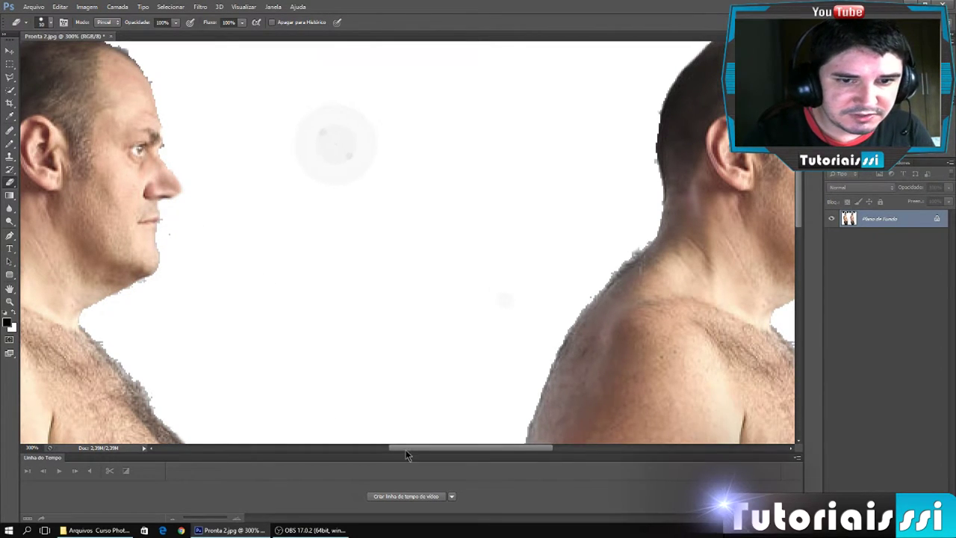
left_click_drag(406, 447, 414, 447)
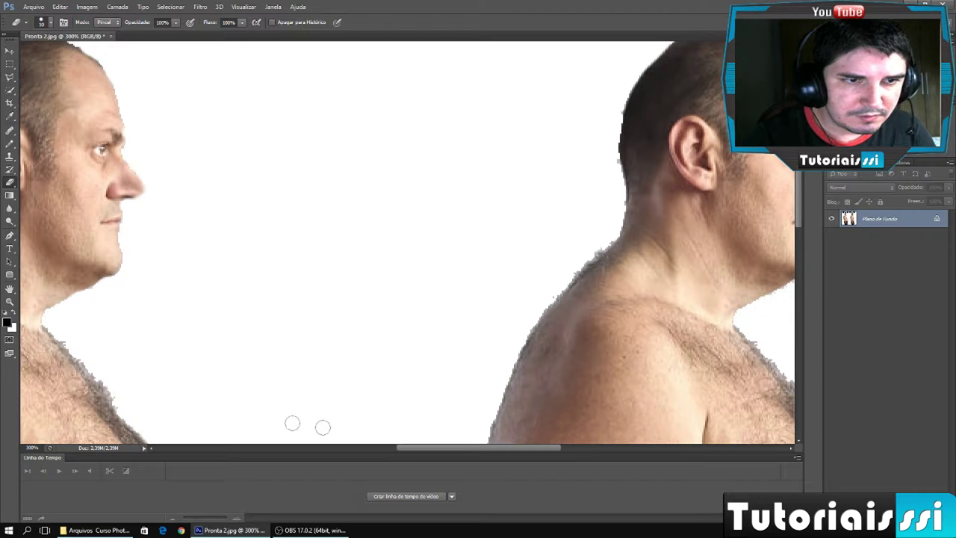
left_click_drag(445, 448, 525, 449)
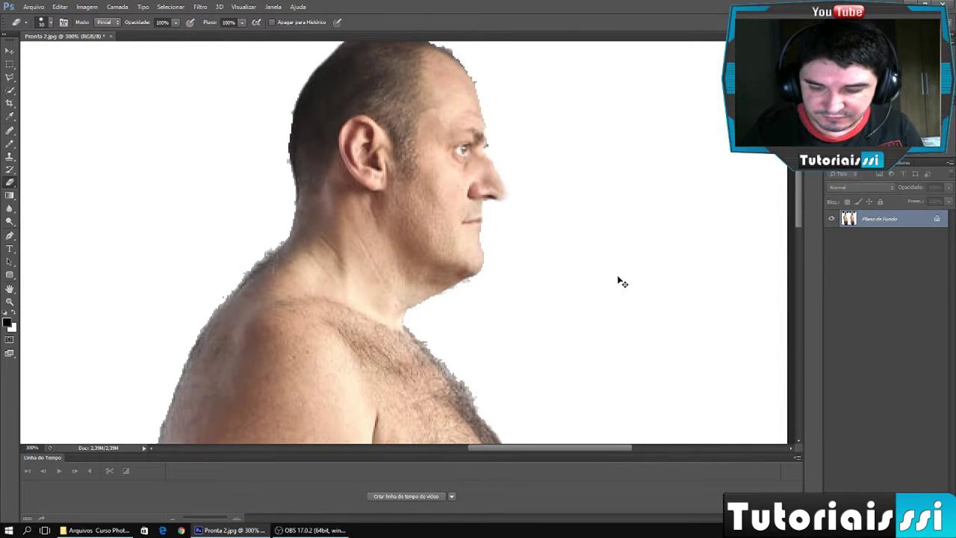
key("ctrl+1")
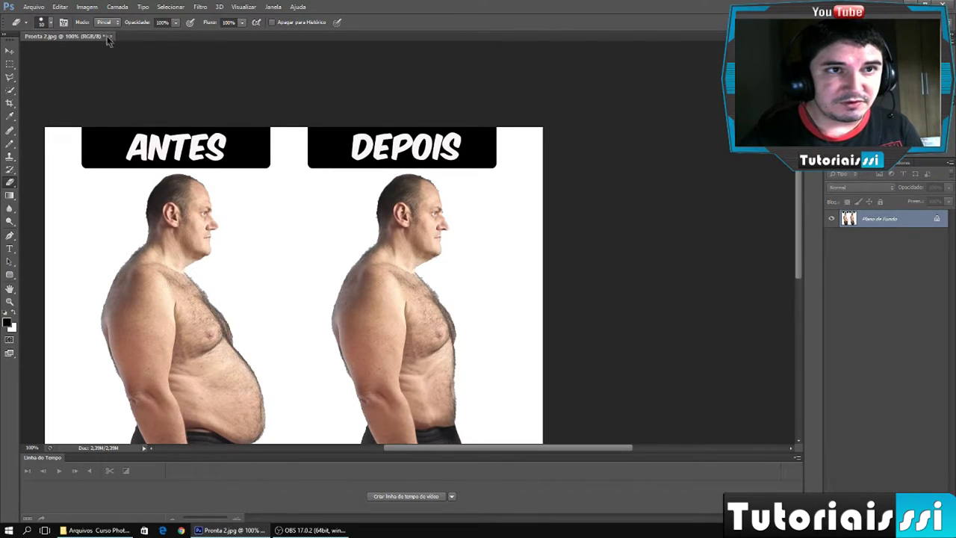
Save over Pronta 2.jpg as a quality-12 JPEG, replacing the old file, and close it
left_click(34, 7)
left_click(41, 124)
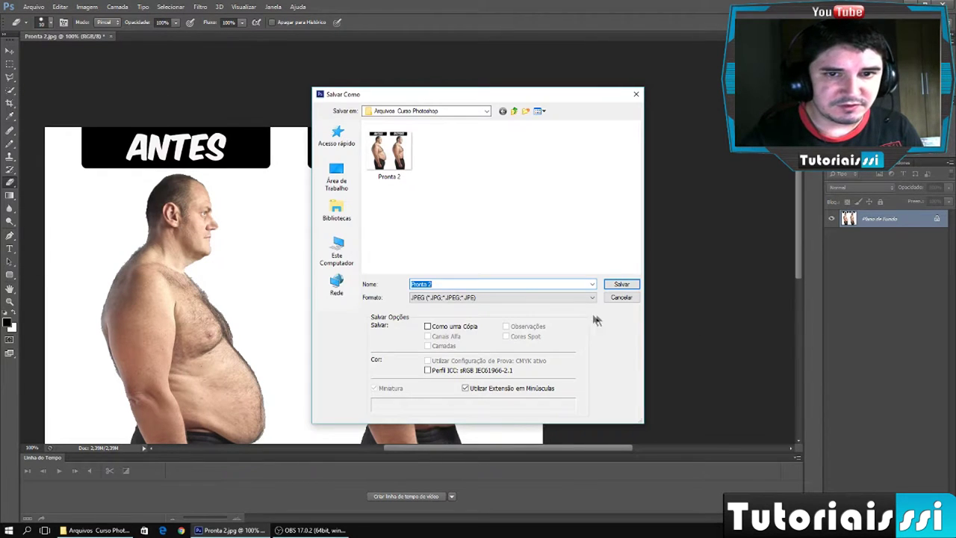
left_click(622, 285)
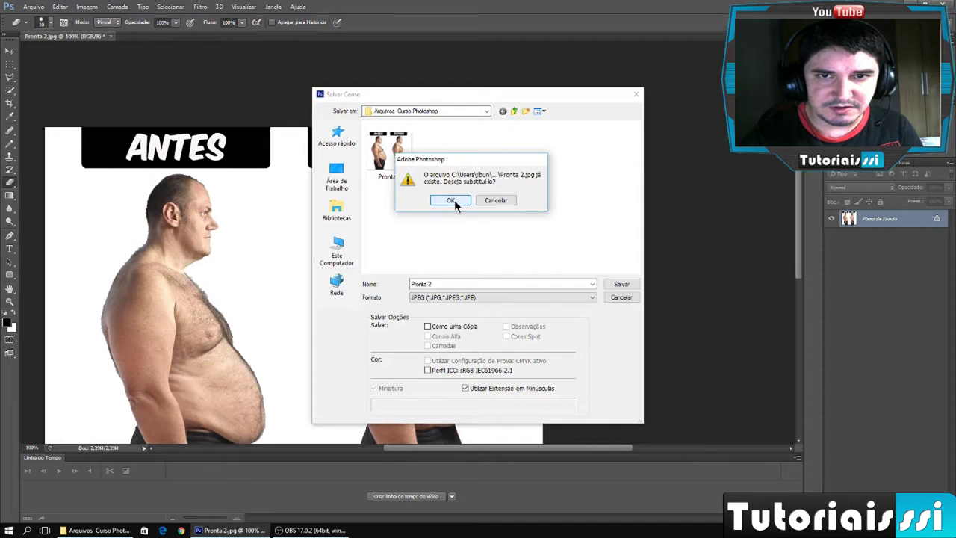
left_click(451, 200)
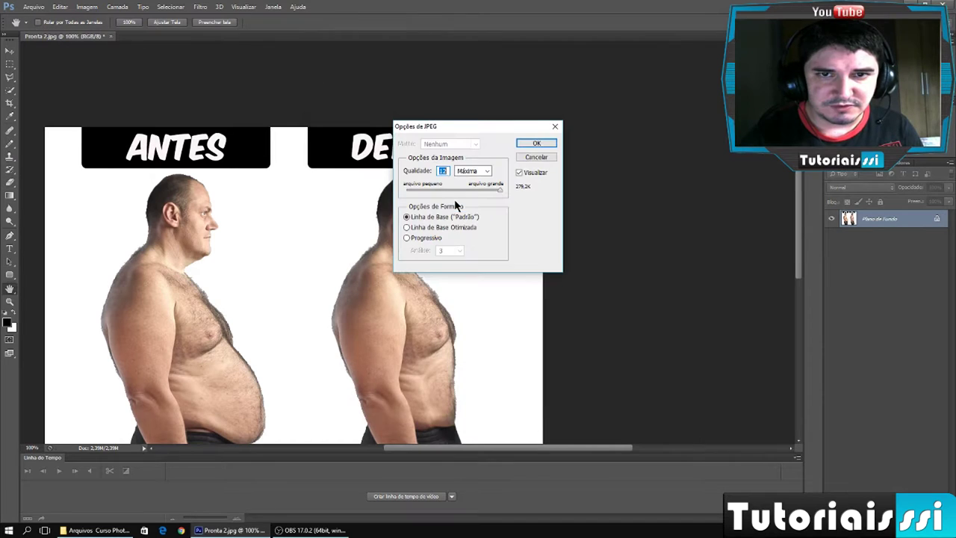
left_click(539, 143)
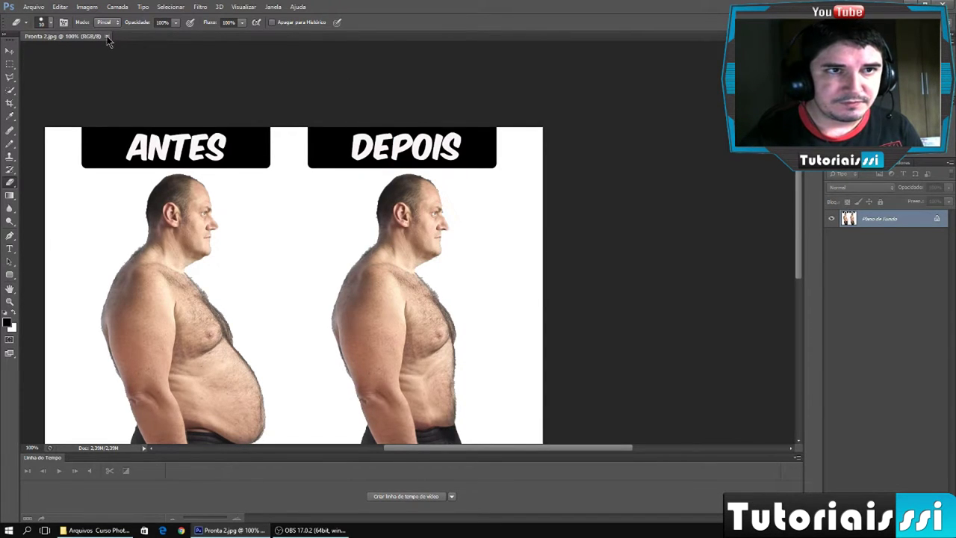
left_click(107, 36)
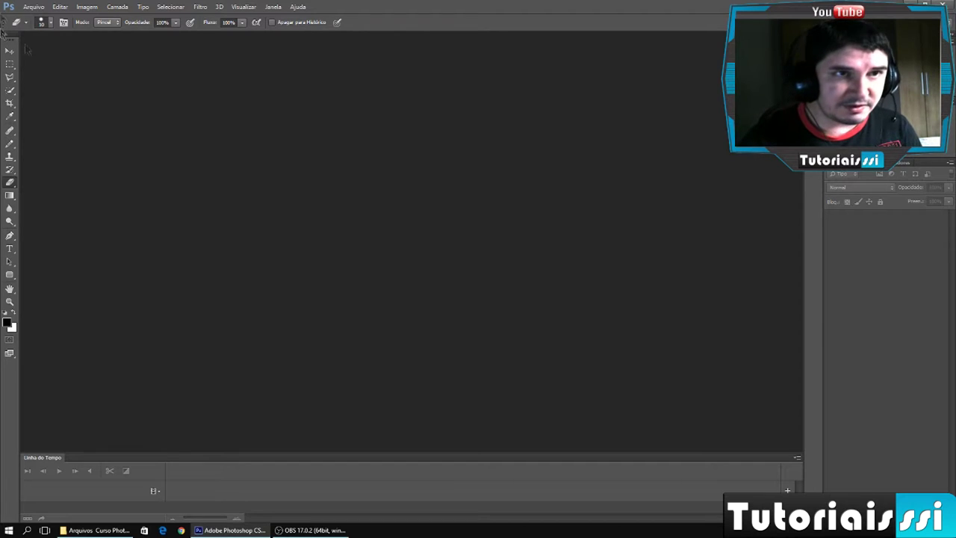
Open the woman cut-out 1.png and duplicate its layer as Camada 0 copiar
key("ctrl+o")
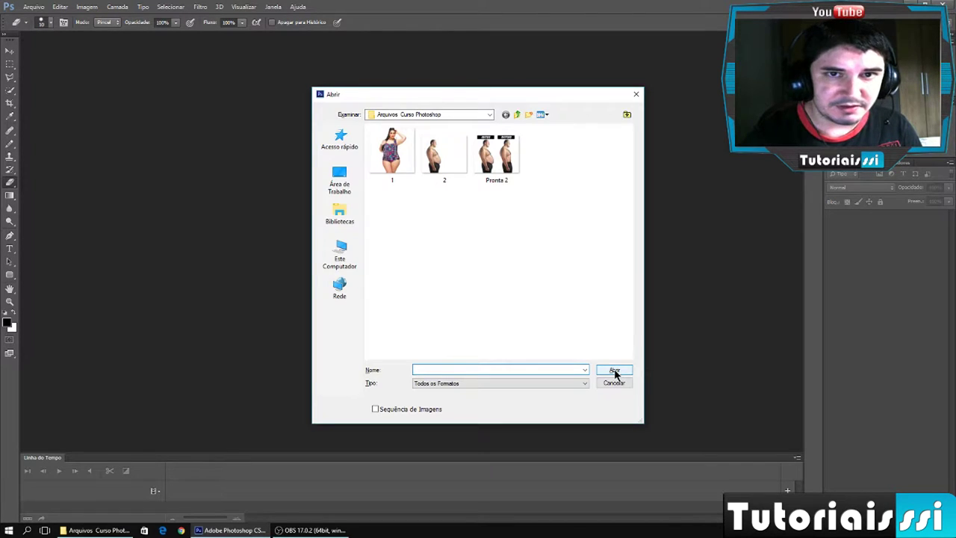
left_click(393, 156)
left_click(618, 373)
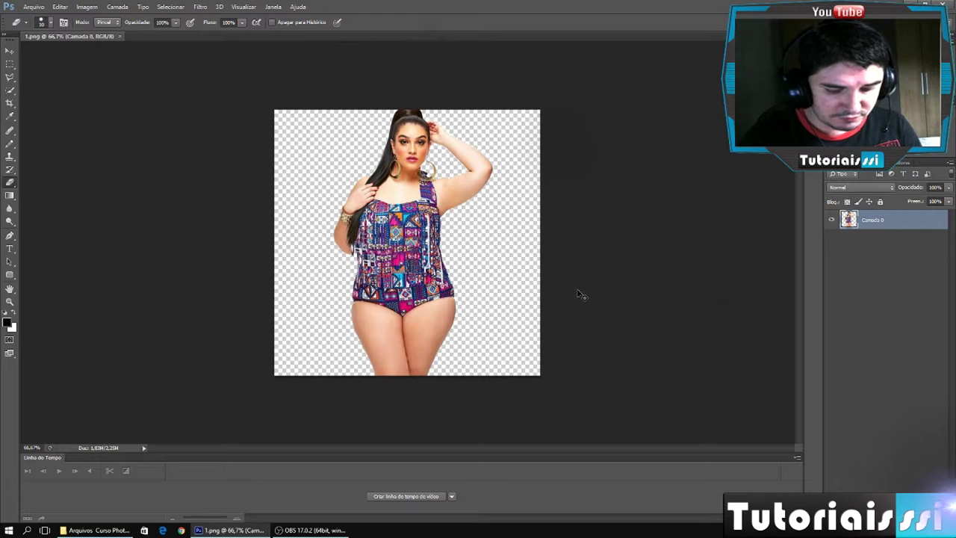
key("ctrl+j")
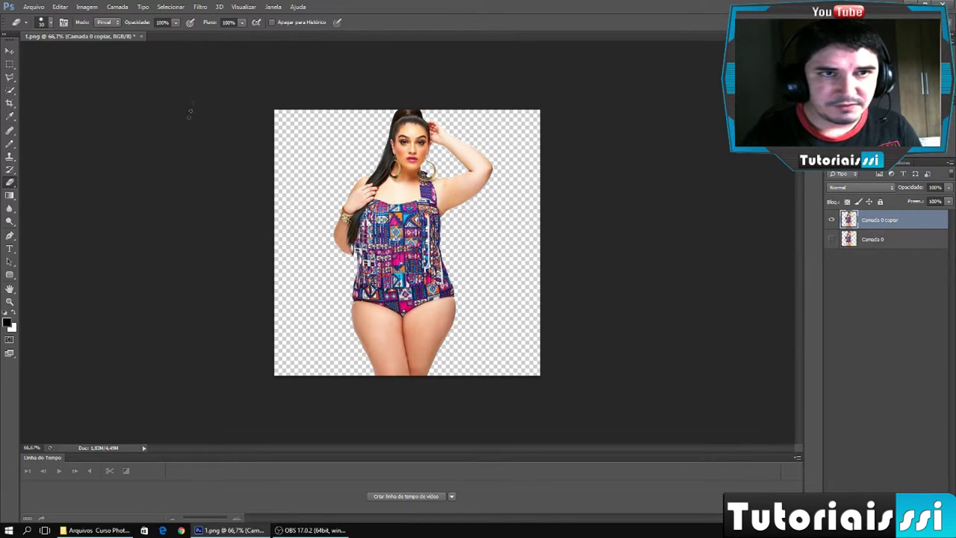
left_click(201, 7)
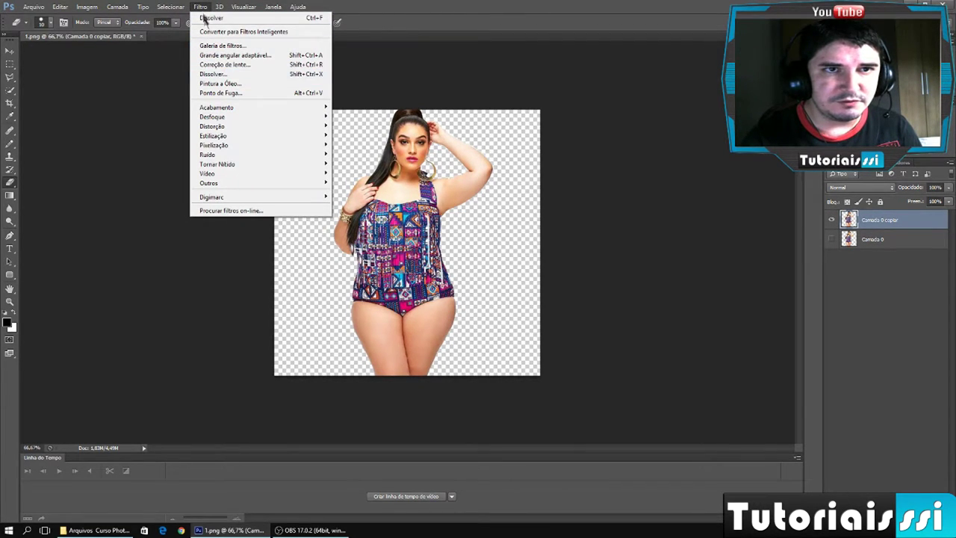
In Liquify, push the right side of the woman's waist inward with Forward Warp
left_click(222, 76)
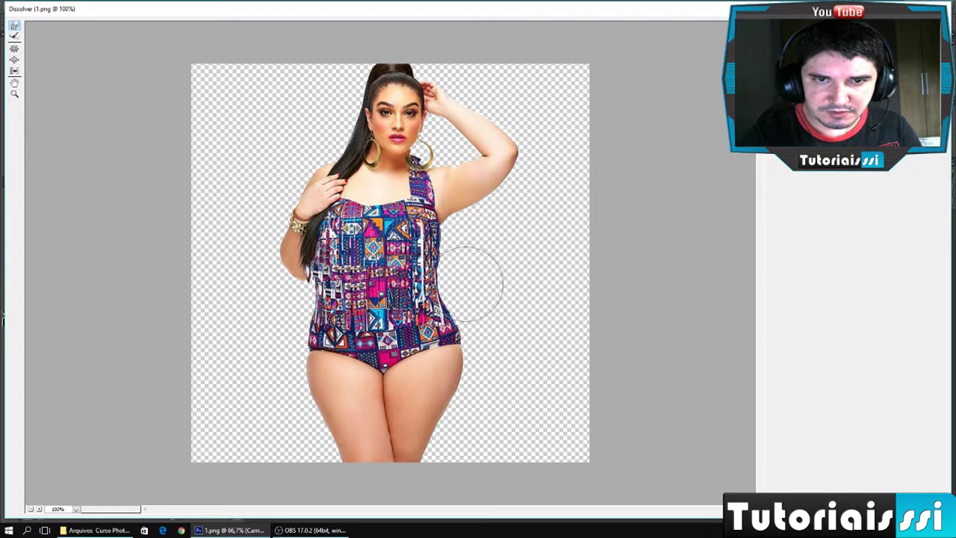
left_click_drag(469, 261, 463, 261)
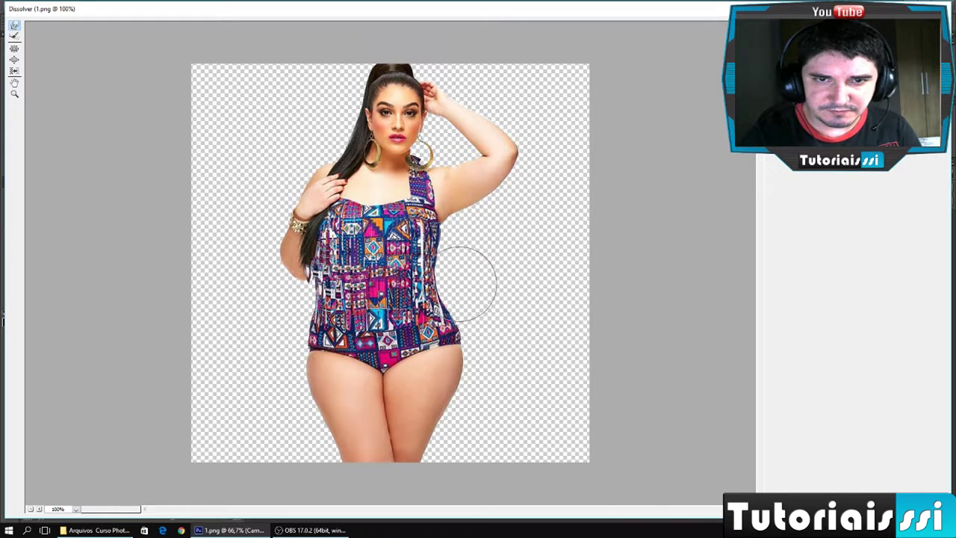
left_click_drag(444, 283, 426, 295)
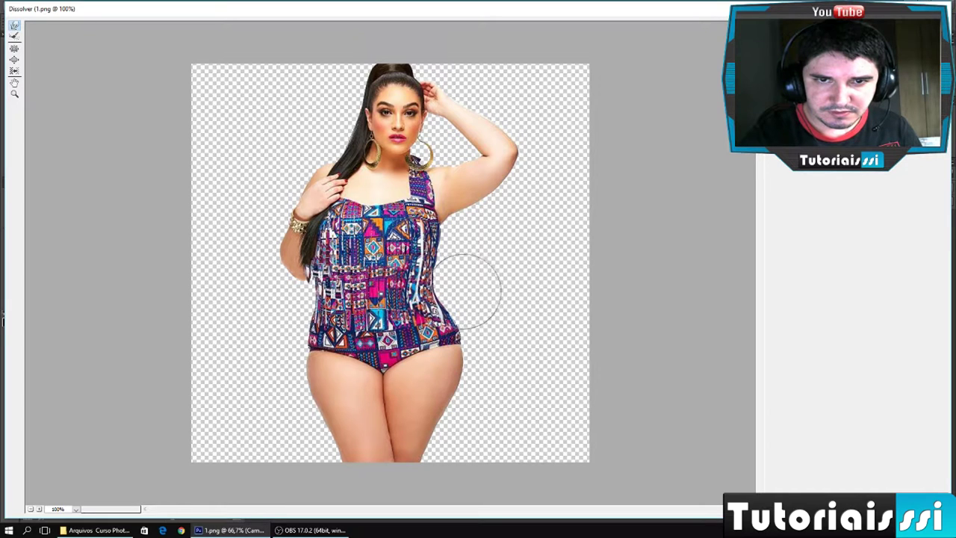
mouse_move(464, 291)
left_mouse_down()
mouse_move(454, 260)
mouse_move(458, 270)
left_mouse_up()
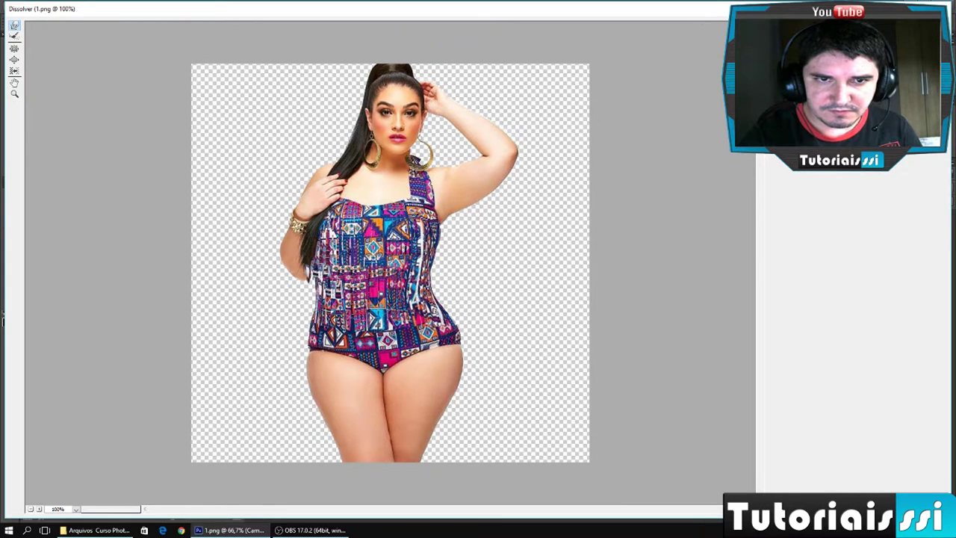
Narrow and smooth the left side of the waist, then apply the Liquify
mouse_move(329, 299)
left_mouse_down()
mouse_move(345, 282)
mouse_move(342, 265)
left_mouse_up()
left_click_drag(351, 307, 315, 313)
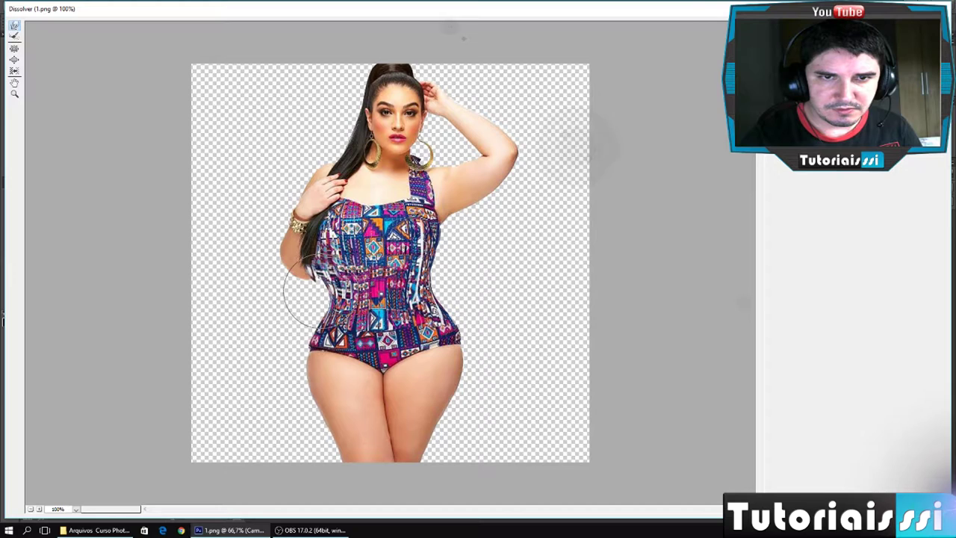
mouse_move(301, 308)
left_mouse_down()
mouse_move(299, 319)
mouse_move(317, 318)
mouse_move(314, 285)
left_mouse_up()
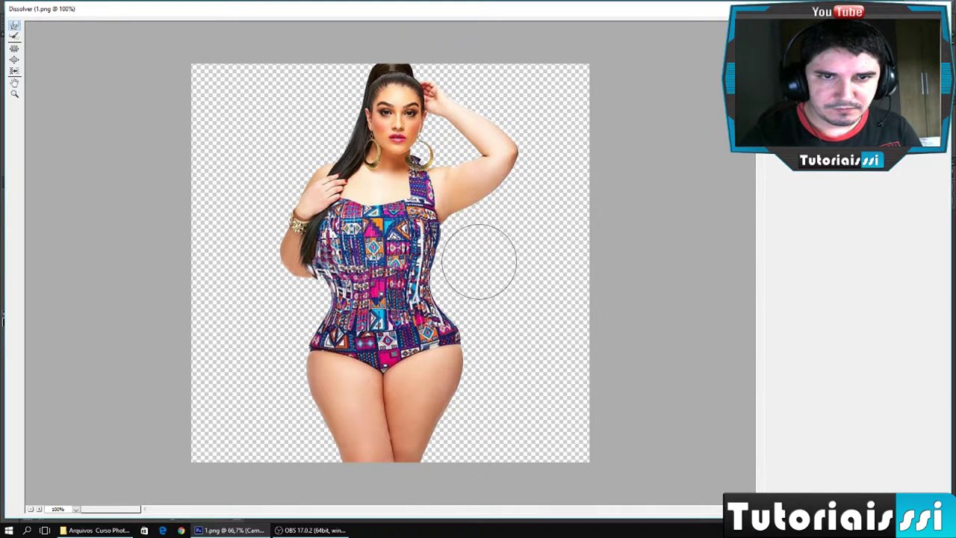
left_click_drag(309, 285, 312, 284)
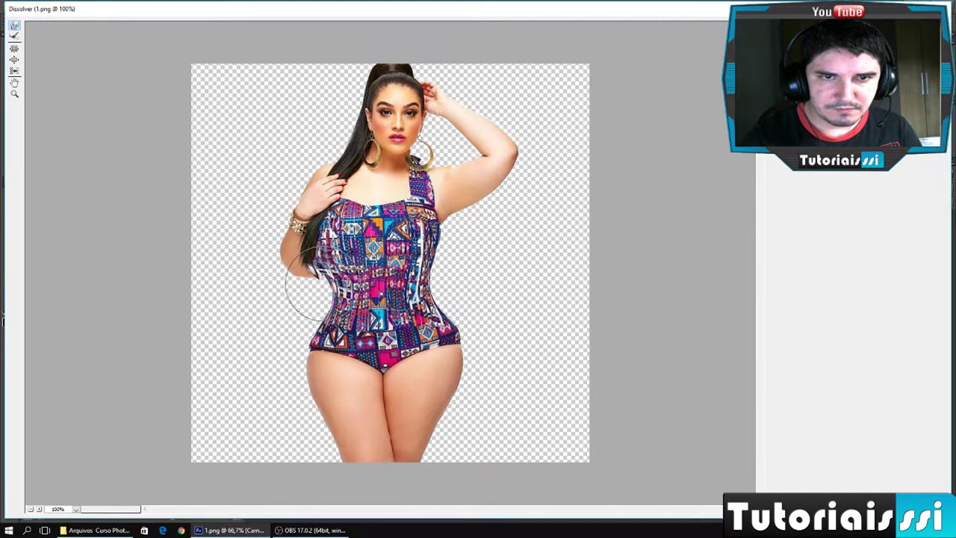
left_click_drag(313, 319, 316, 323)
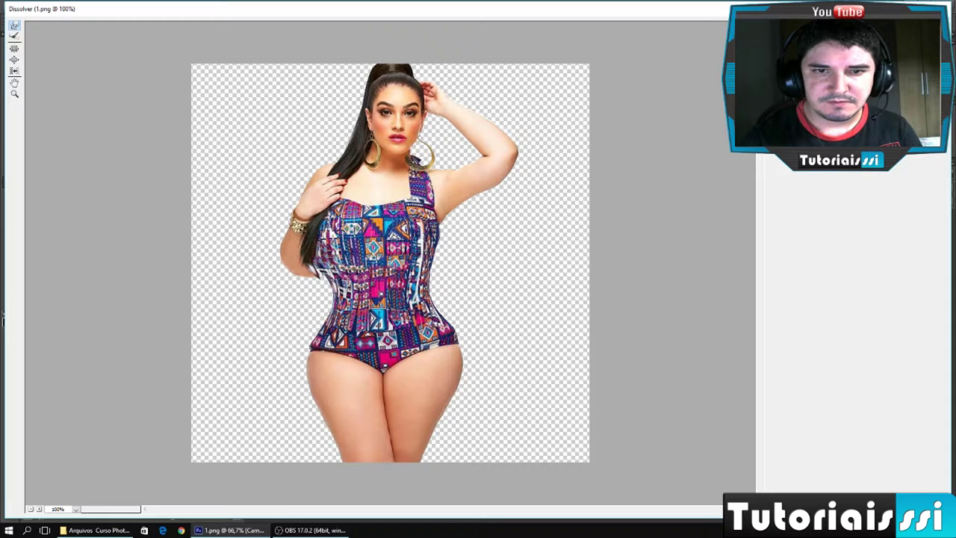
key("Return")
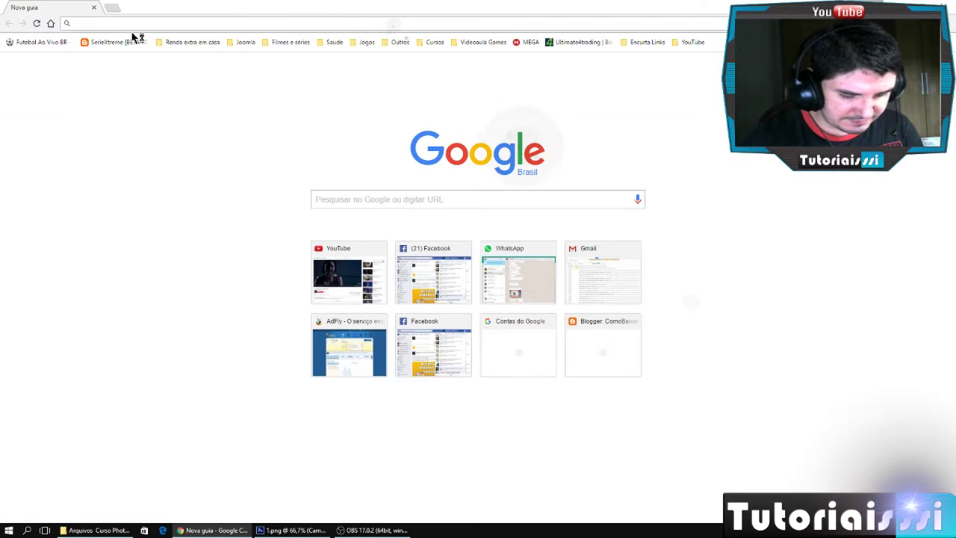
Search Google Images for 'praia' and open the palm-tree beach result in a new tab
type("praia")
key("Return")
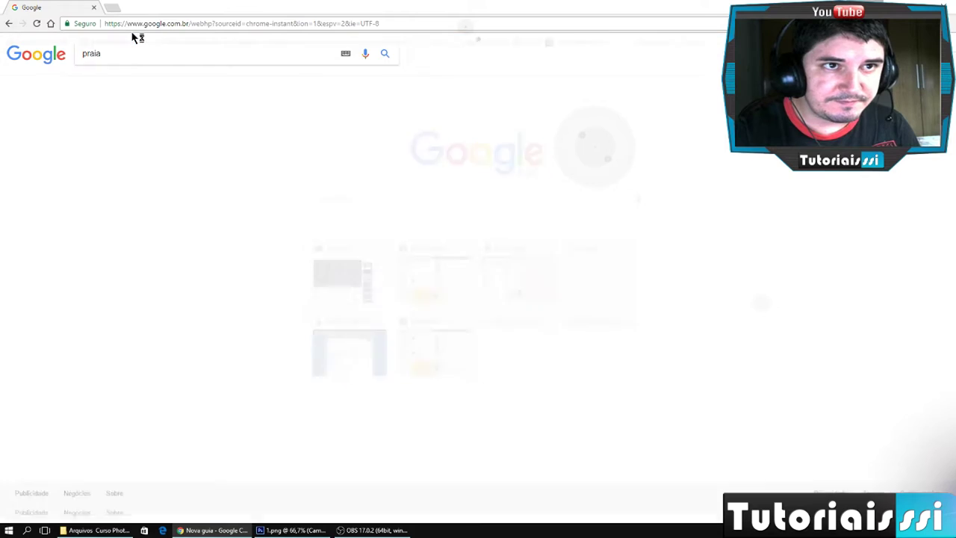
left_click(163, 83)
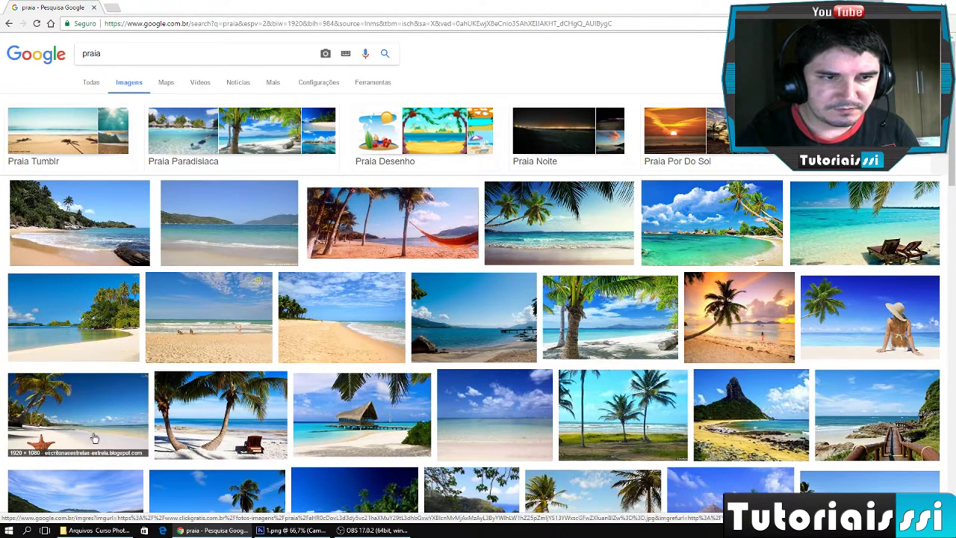
middle_click(233, 423)
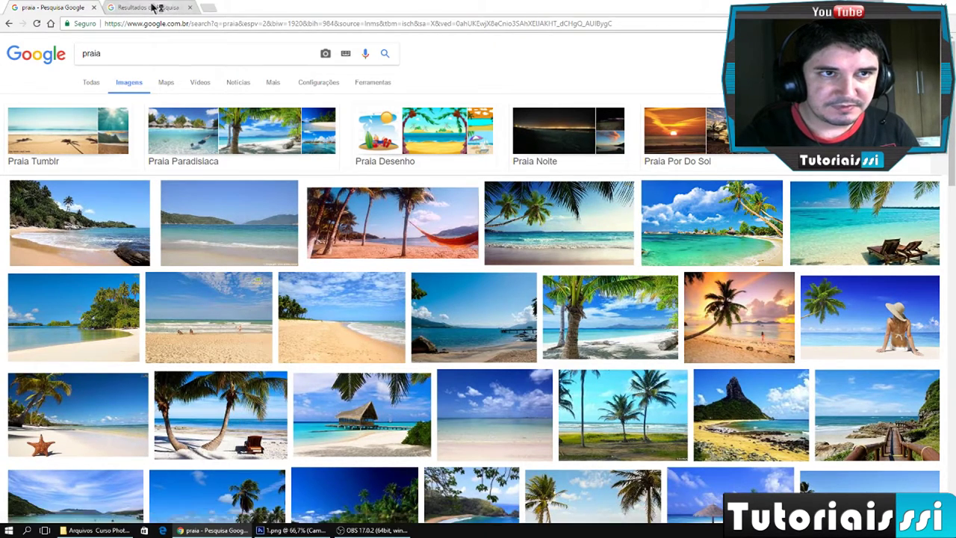
left_click(150, 8)
Open the full-size beach image in its own tab and save it as a JPEG
right_click(308, 223)
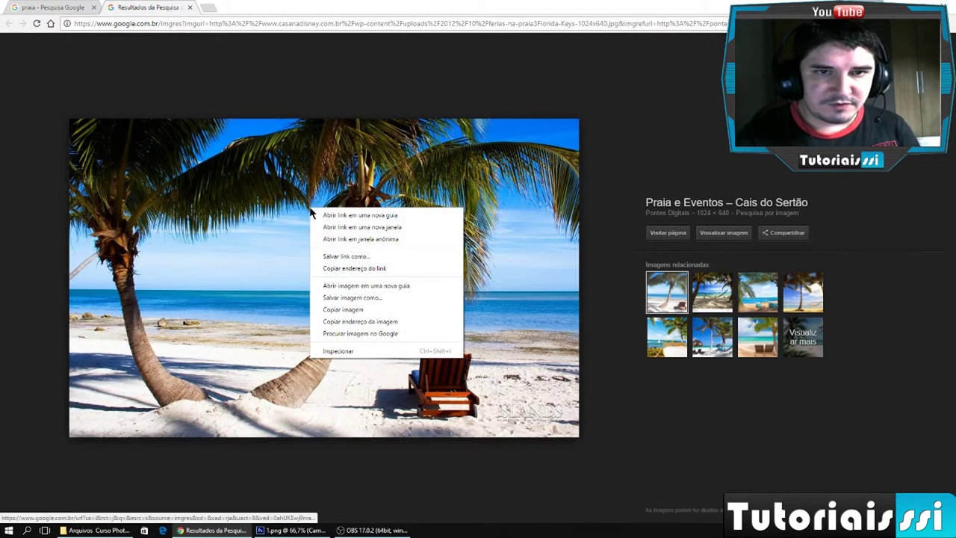
left_click(368, 286)
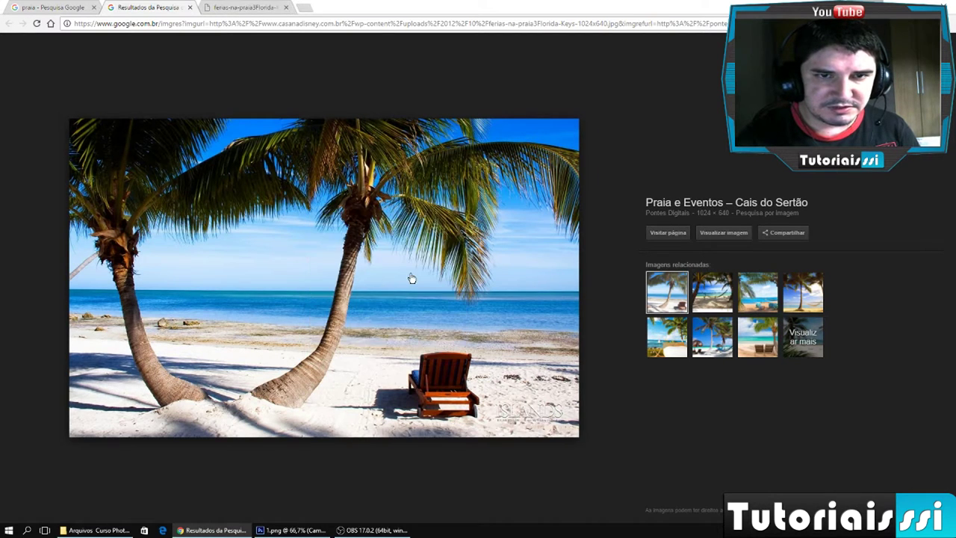
left_click(261, 11)
right_click(404, 244)
left_click(437, 265)
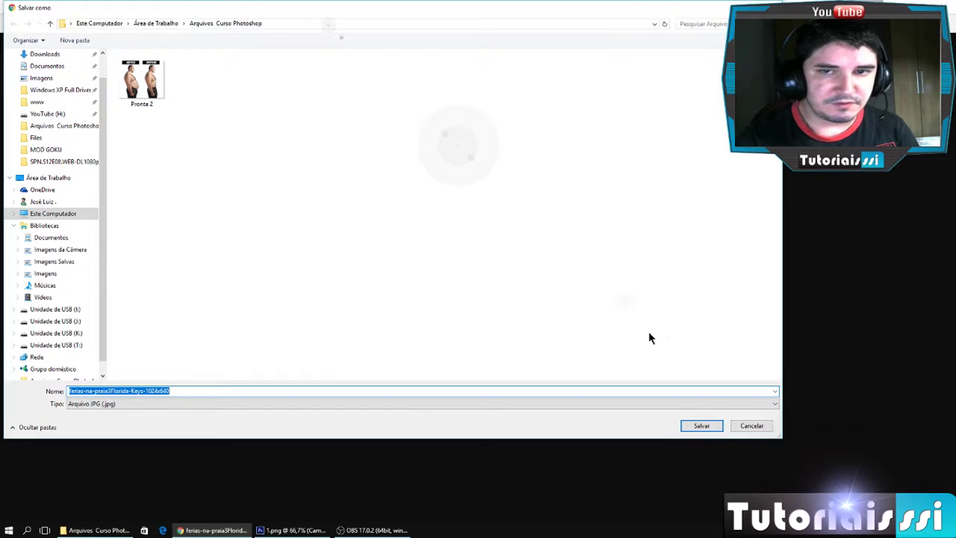
left_click(701, 425)
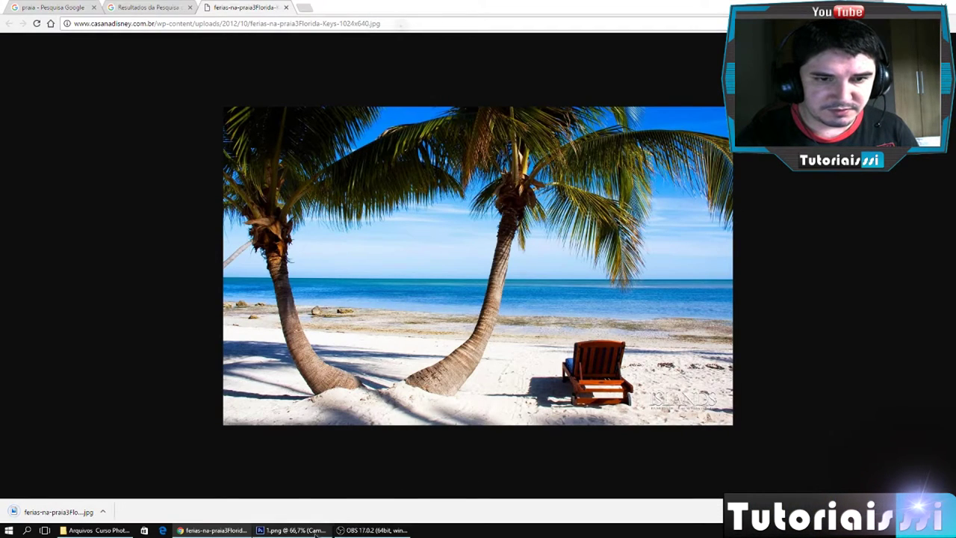
mouse_move(293, 530)
left_click(320, 530)
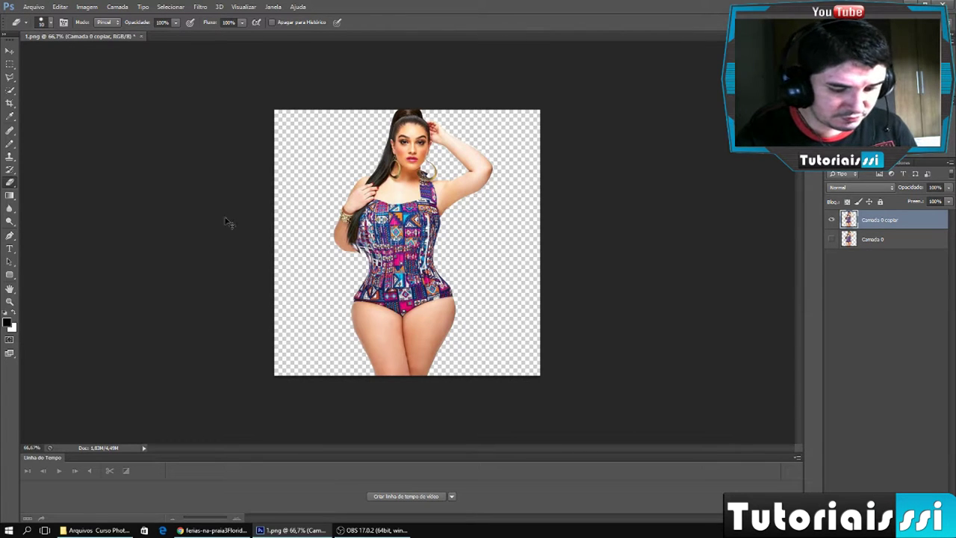
Open the downloaded Florida Keys beach photo with Ctrl+O
key("ctrl+o")
left_click(496, 157)
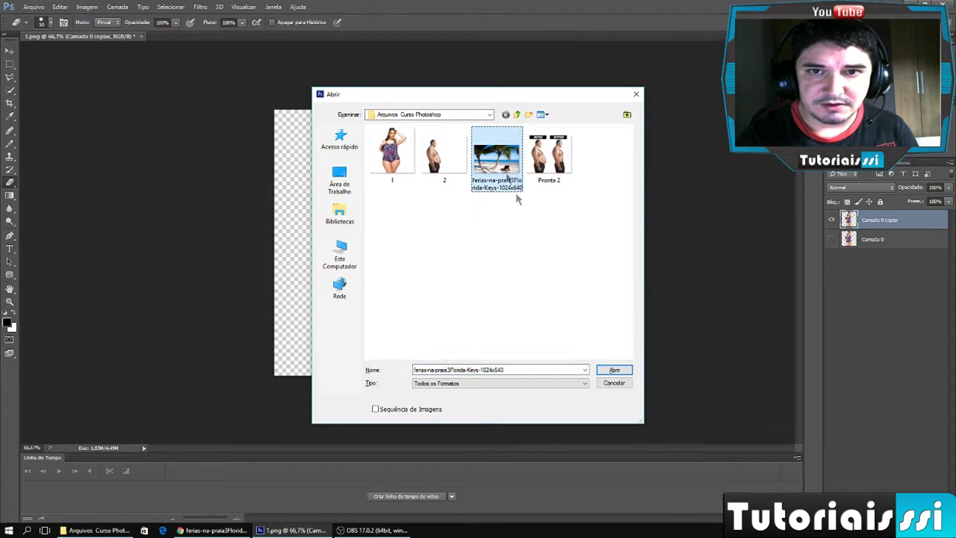
left_click(608, 371)
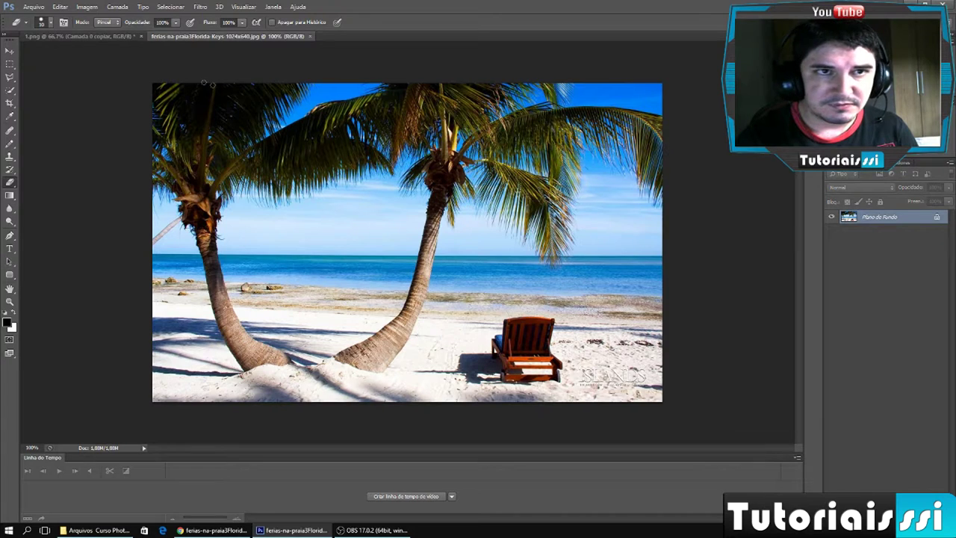
Drag the woman's Camada 0 copiar layer from 1.png onto the beach photo with the Move tool
left_click(121, 36)
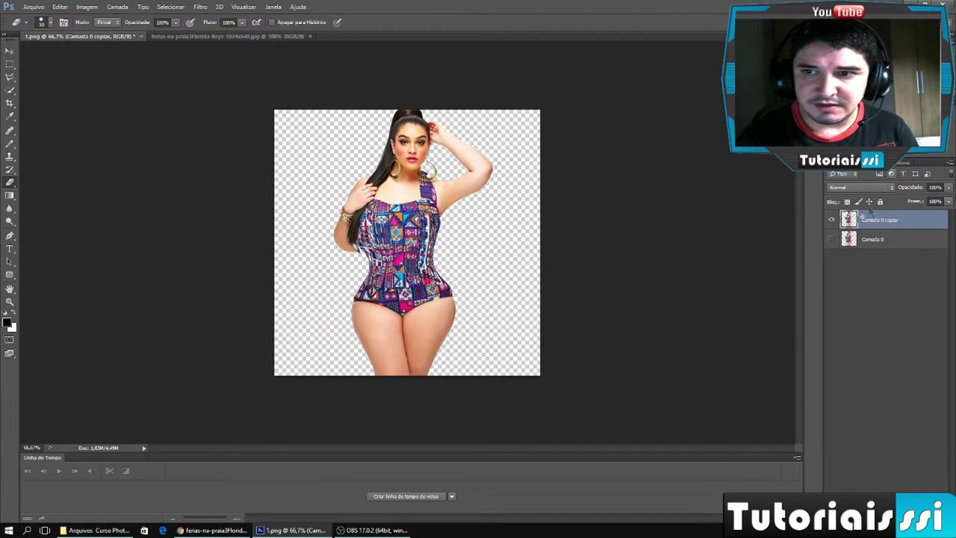
left_click(169, 37)
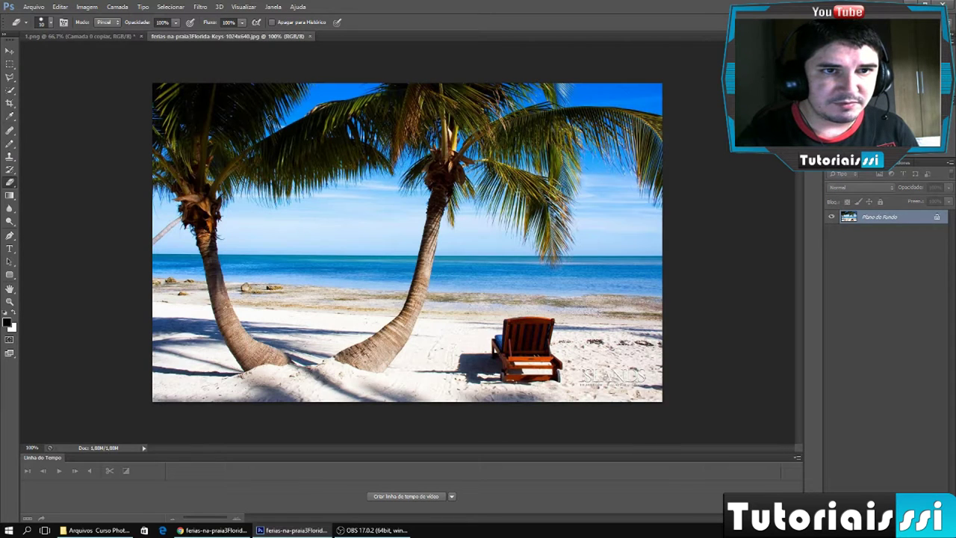
left_click(10, 52)
left_click_drag(115, 38, 118, 136)
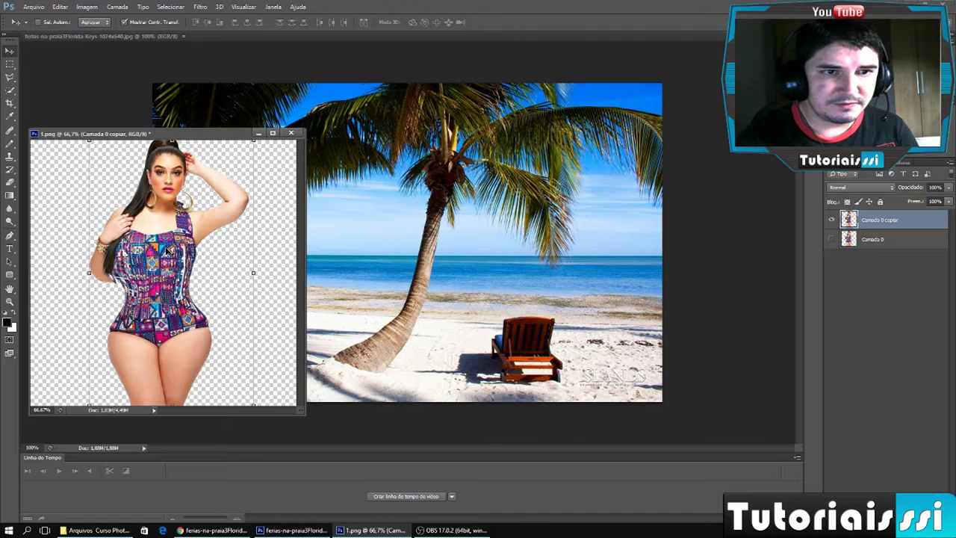
left_click_drag(170, 252, 394, 225)
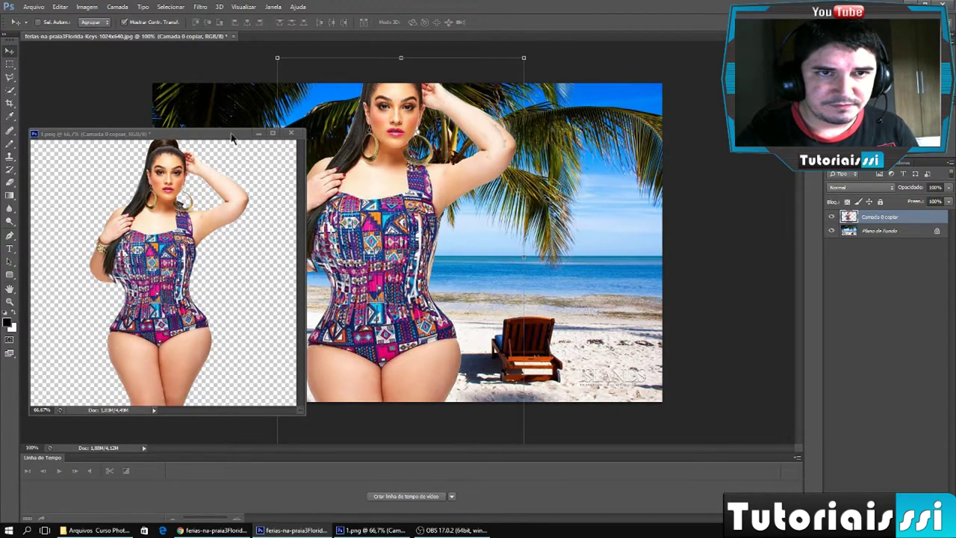
left_click_drag(231, 138, 239, 41)
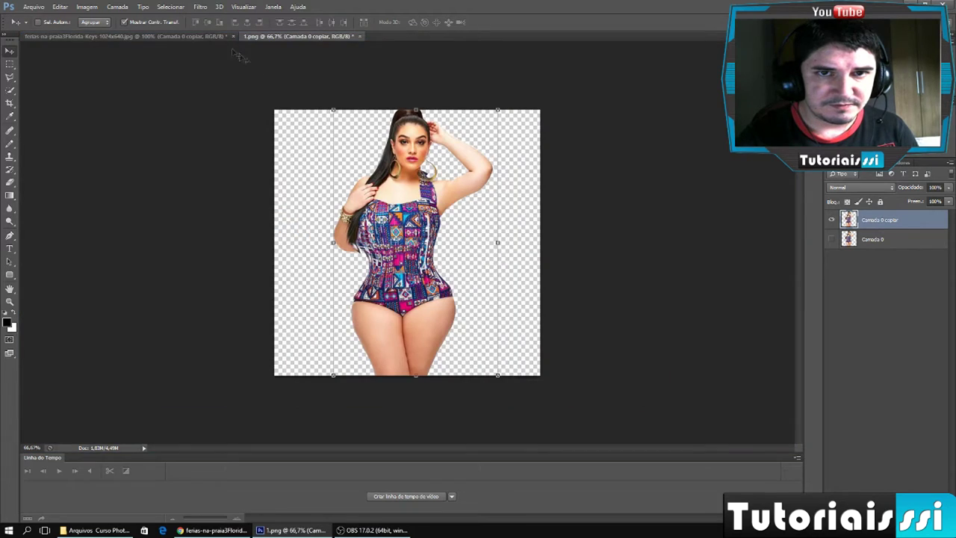
left_click(127, 36)
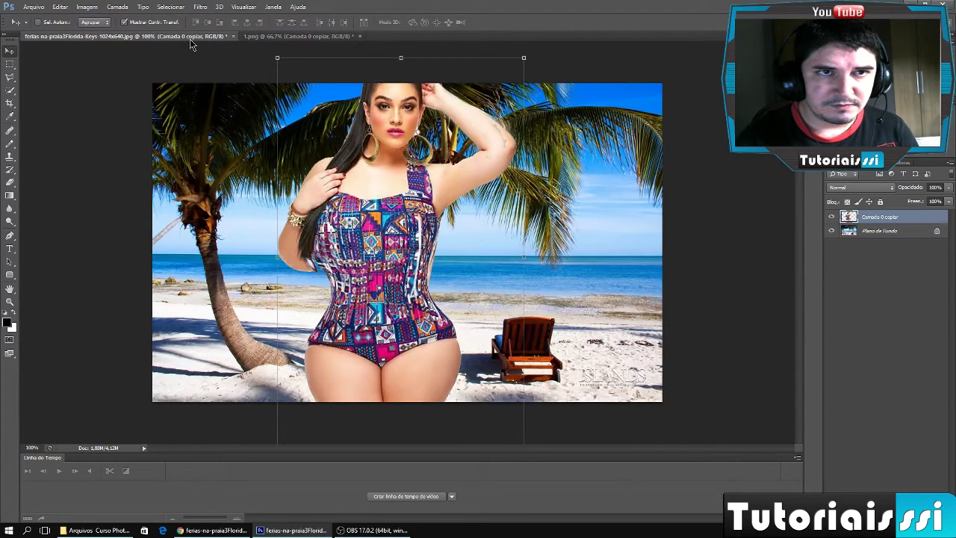
Scale the woman down to about 76% × 72% on the sand between the palms and commit
left_click_drag(400, 194, 389, 252)
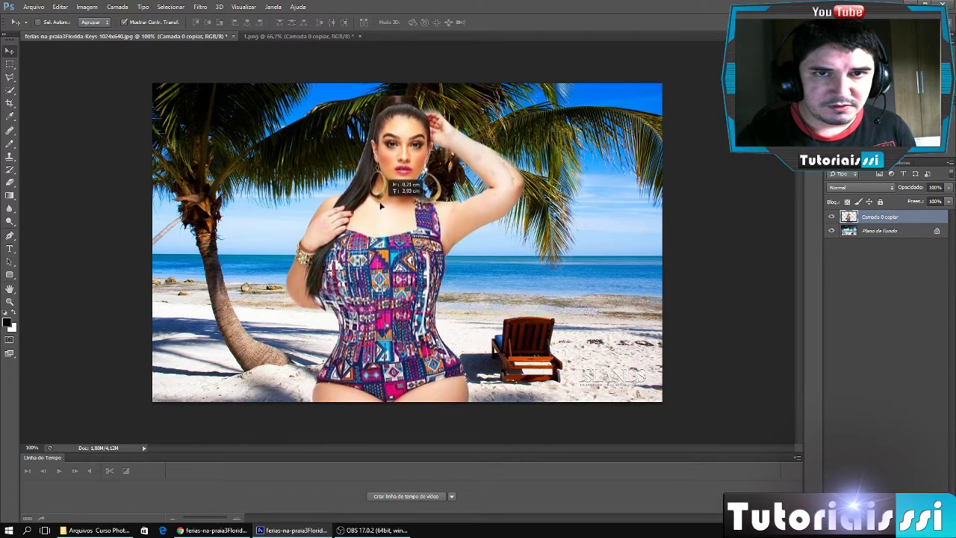
left_click_drag(387, 252, 384, 187)
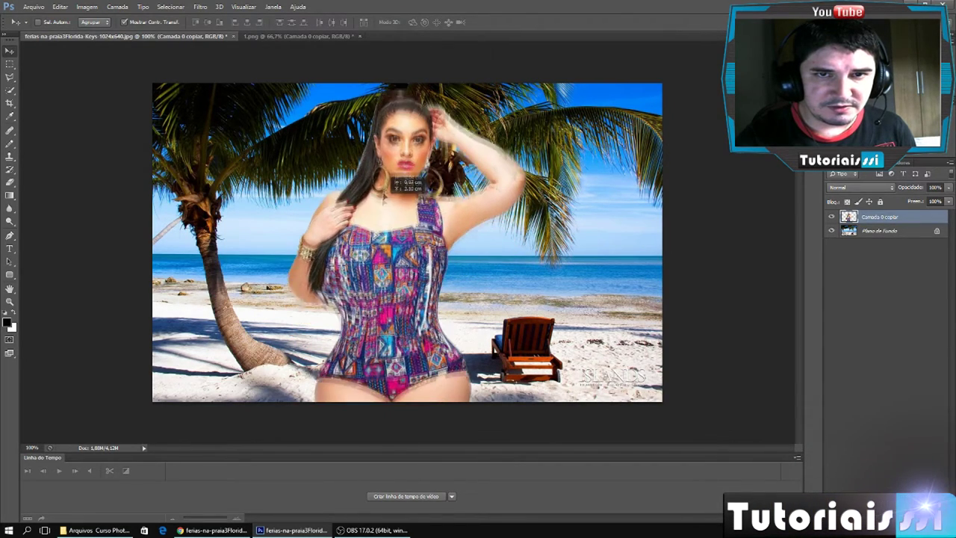
left_click_drag(384, 186, 379, 214)
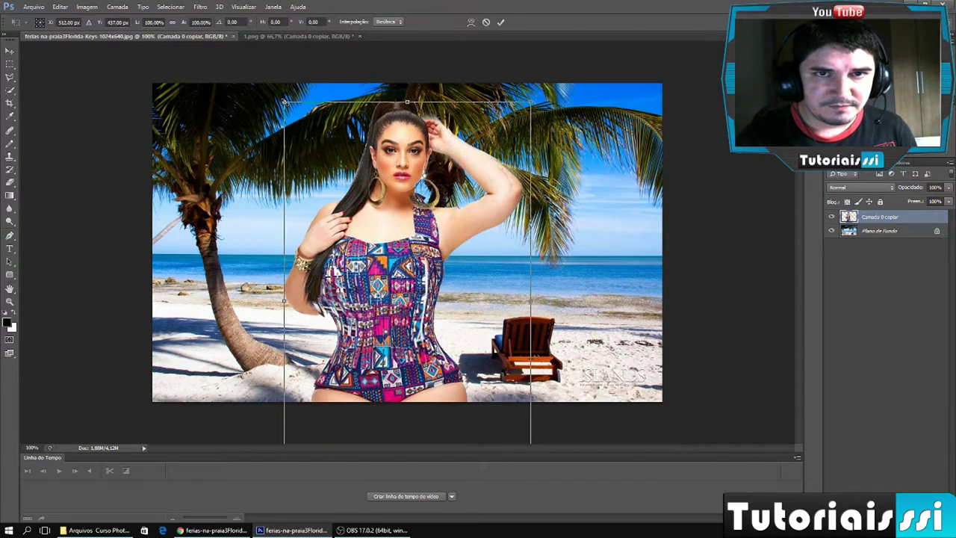
left_click_drag(284, 102, 316, 155)
left_click_drag(413, 271, 389, 198)
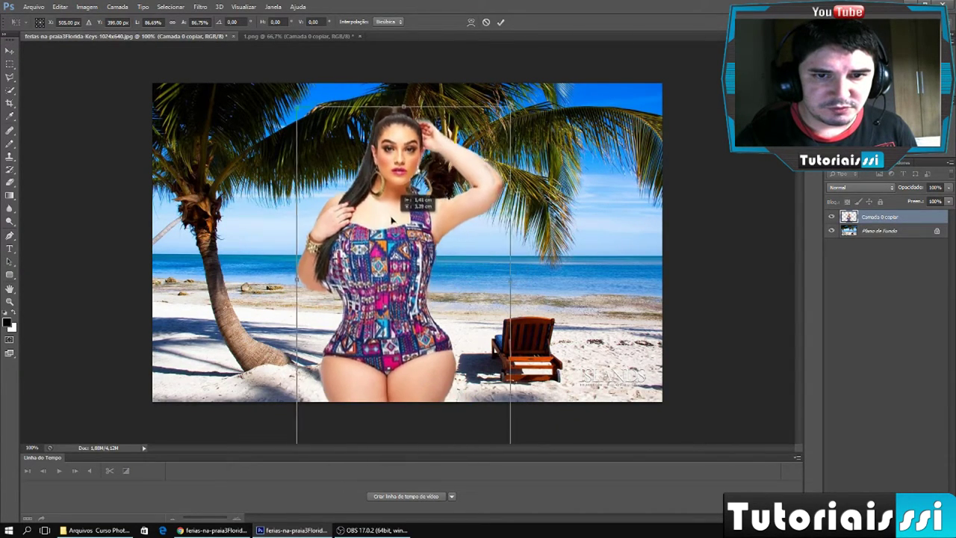
mouse_move(290, 83)
left_mouse_down()
mouse_move(326, 105)
mouse_move(334, 136)
left_mouse_up()
mouse_move(431, 284)
left_mouse_down()
mouse_move(420, 238)
mouse_move(419, 262)
mouse_move(420, 238)
mouse_move(413, 257)
left_mouse_up()
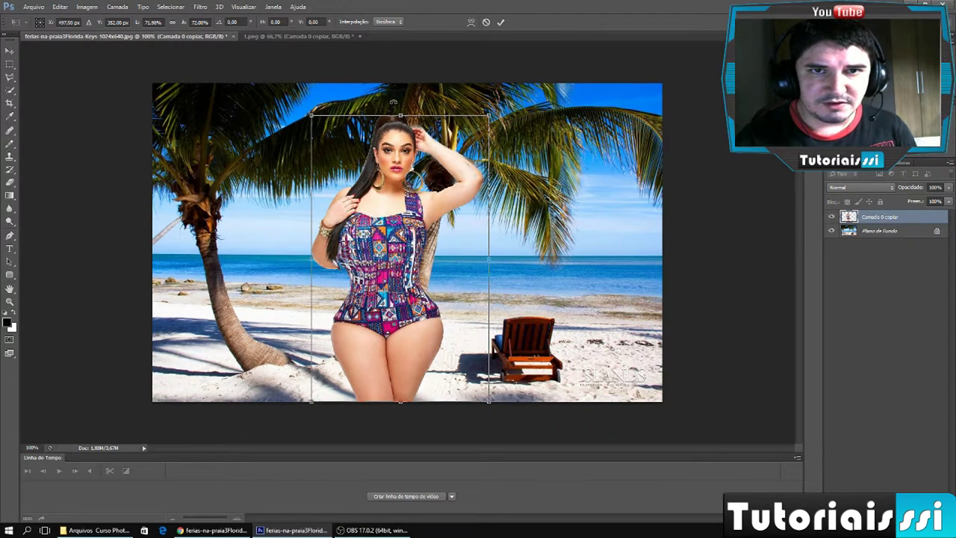
left_click(202, 7)
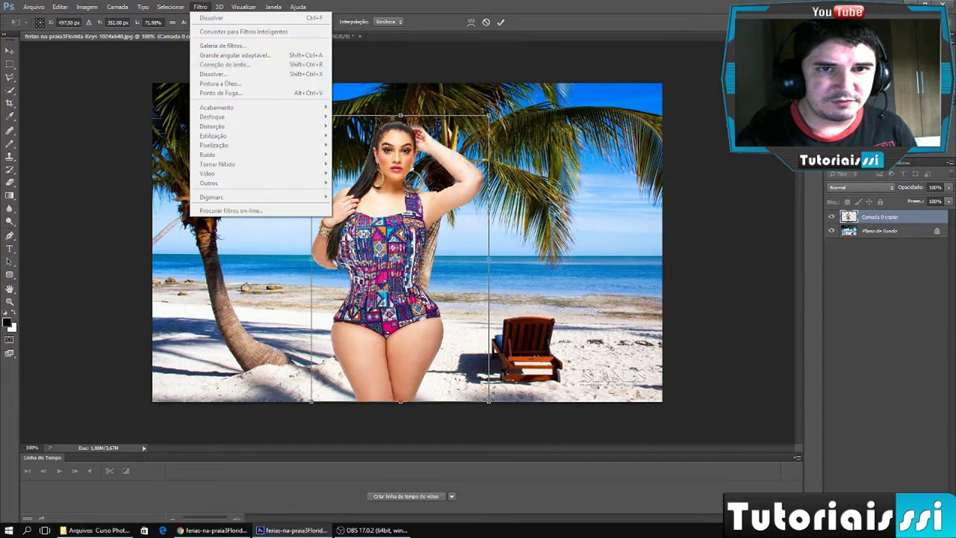
key("Escape")
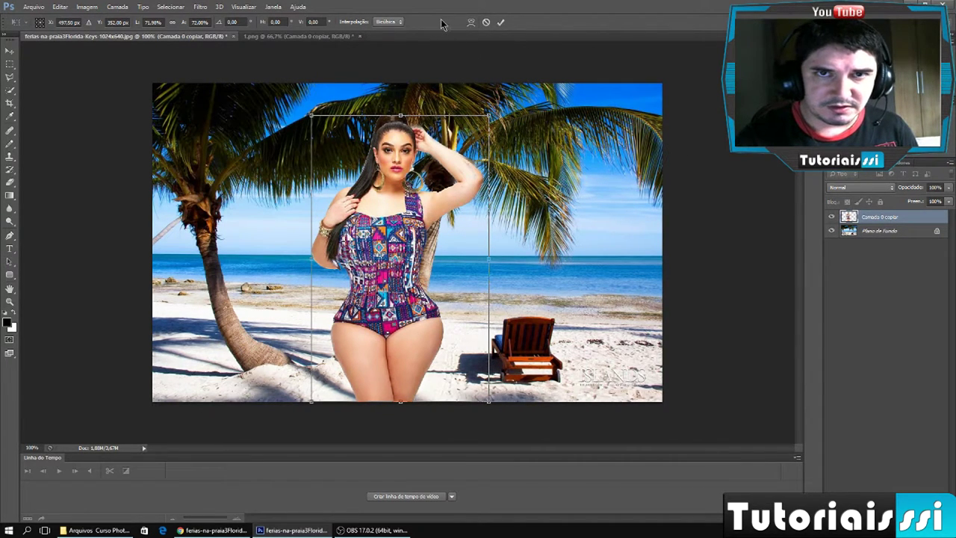
left_click(499, 22)
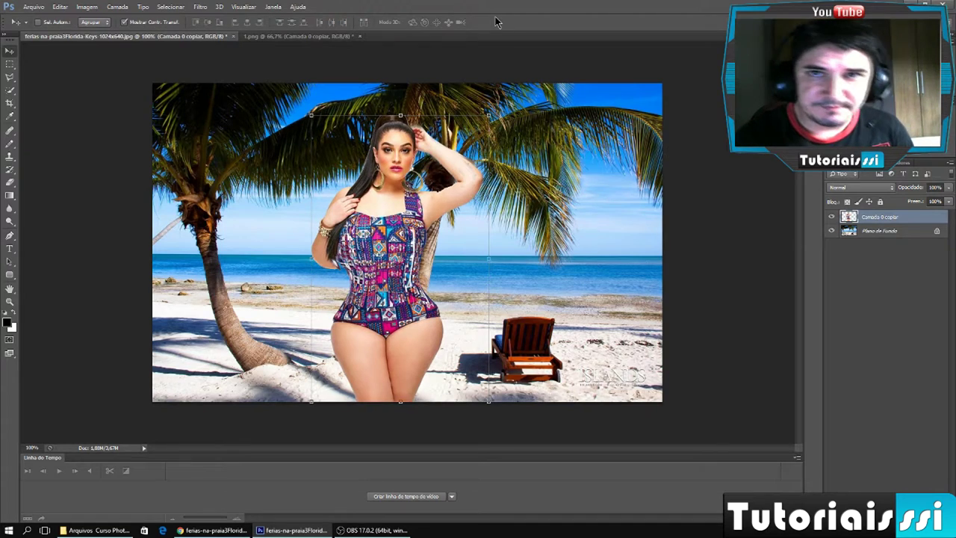
Zoom the Liquify preview to 300% and push the top of the hair bun upward
left_click(200, 6)
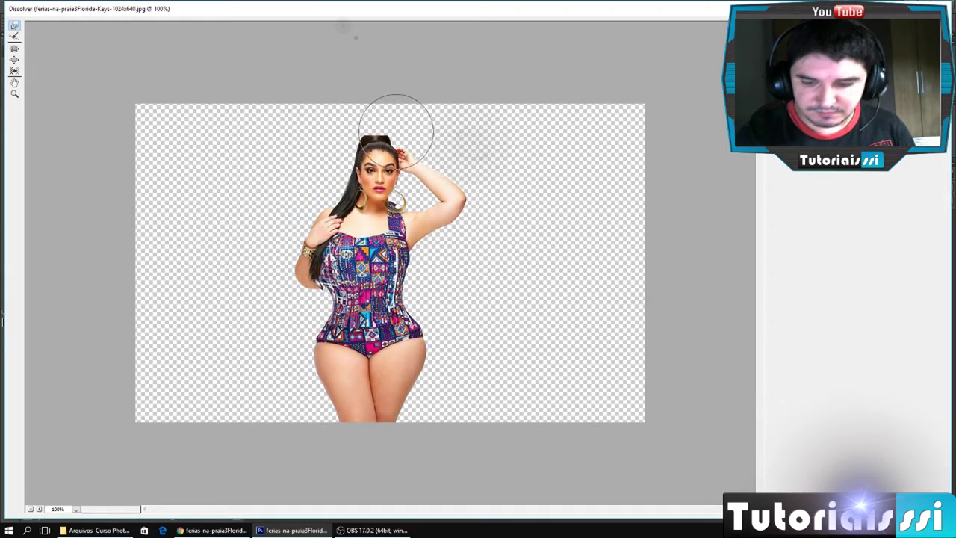
key("ctrl+plus")
key("ctrl+plus")
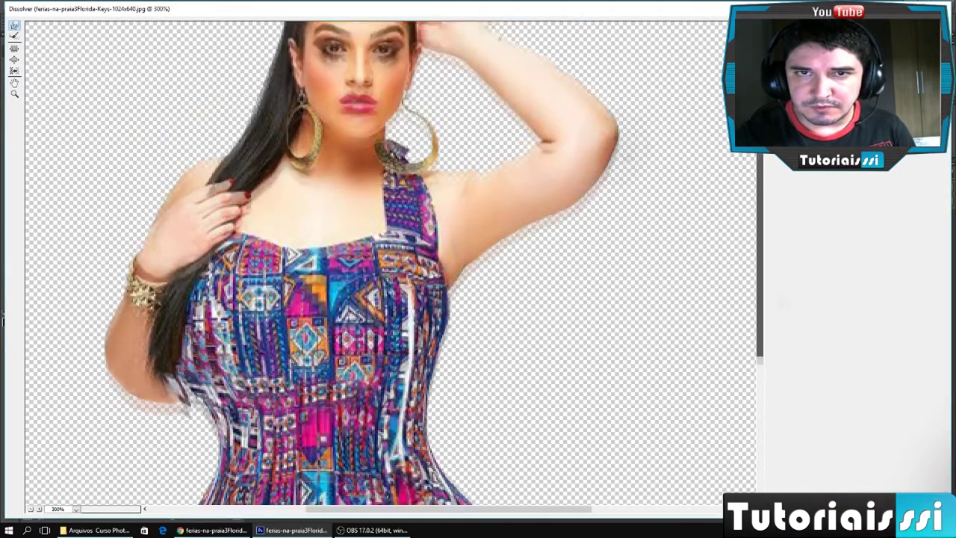
scroll(761, 171, "up", 5)
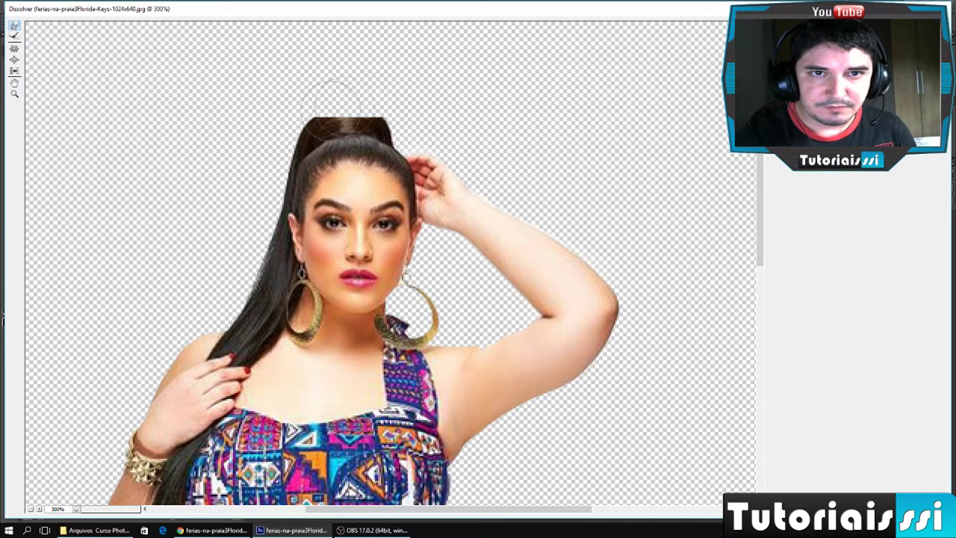
mouse_move(321, 107)
left_mouse_down()
mouse_move(320, 91)
mouse_move(373, 105)
left_mouse_up()
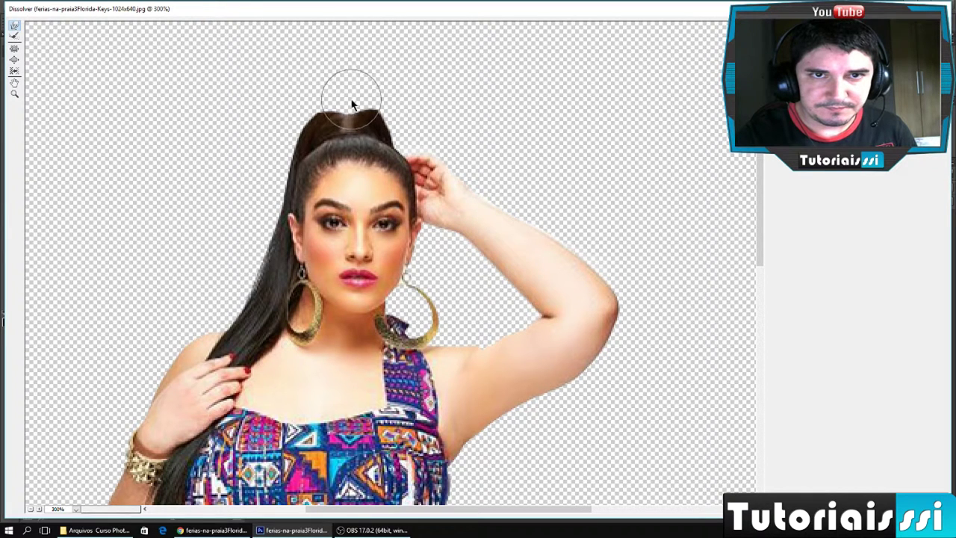
left_click_drag(353, 102, 345, 100)
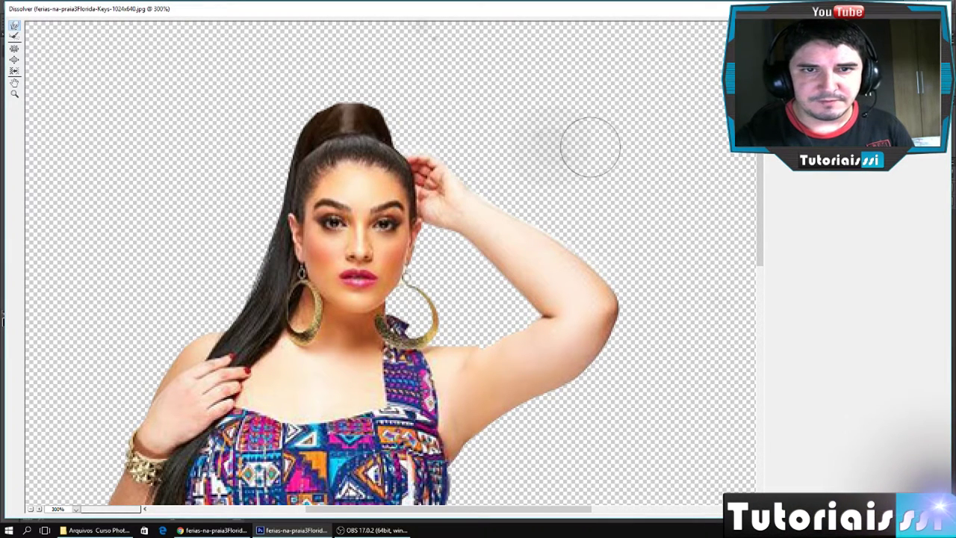
Try bloating the eyes and nose, undo both, and apply the Liquify reshaping
left_click(14, 61)
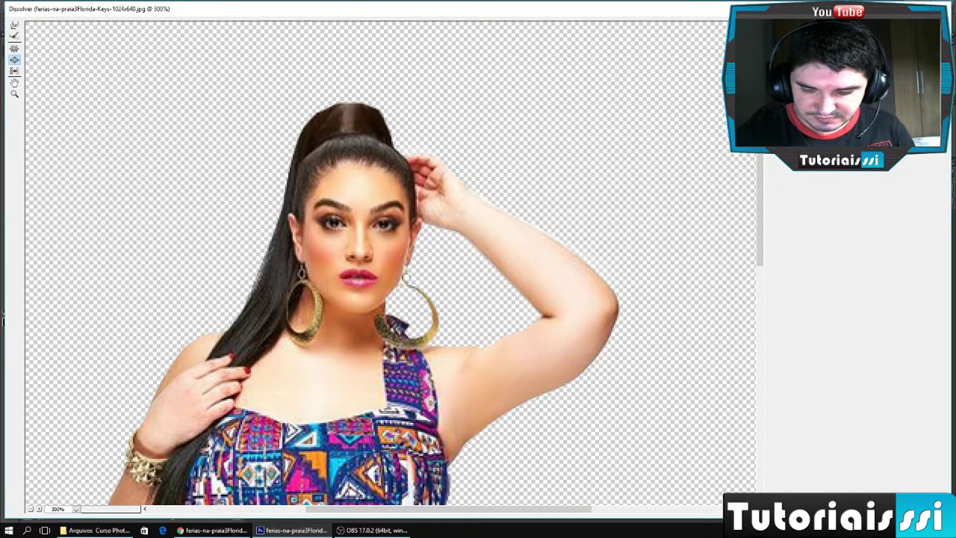
left_click_drag(334, 221, 338, 223)
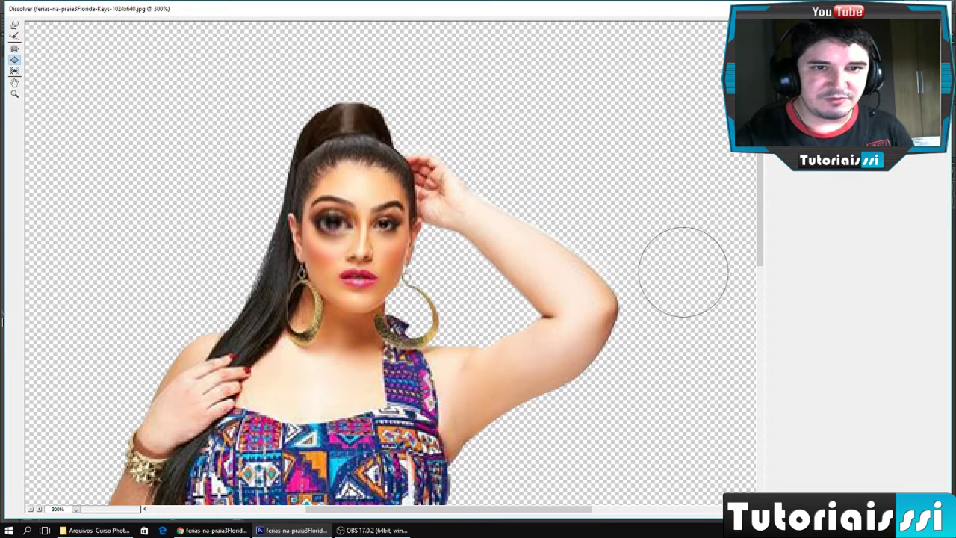
key("ctrl+z")
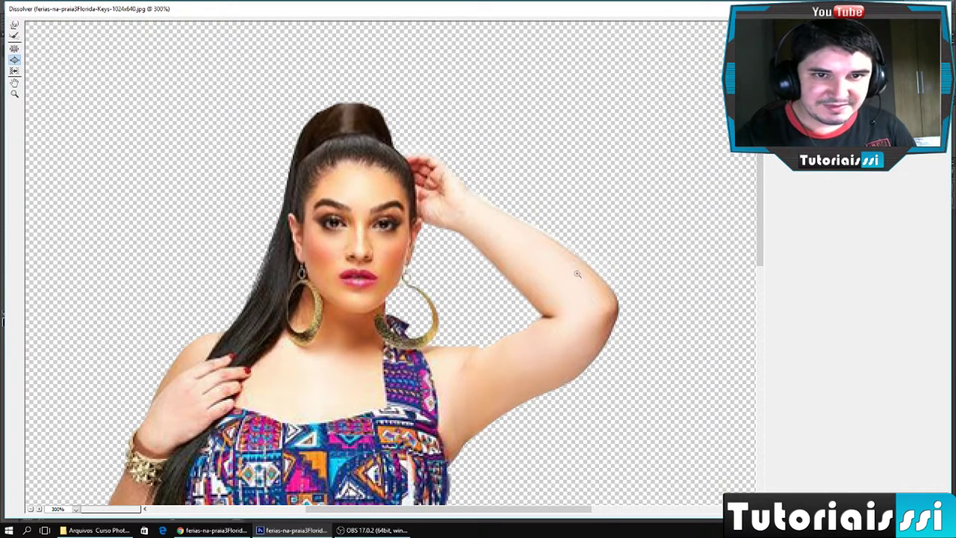
left_click_drag(361, 248, 363, 249)
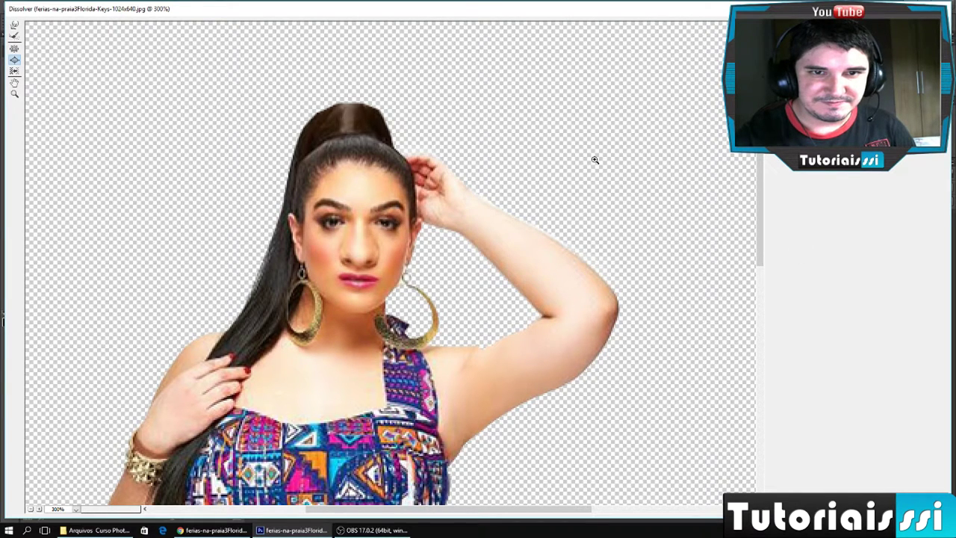
key("ctrl+z")
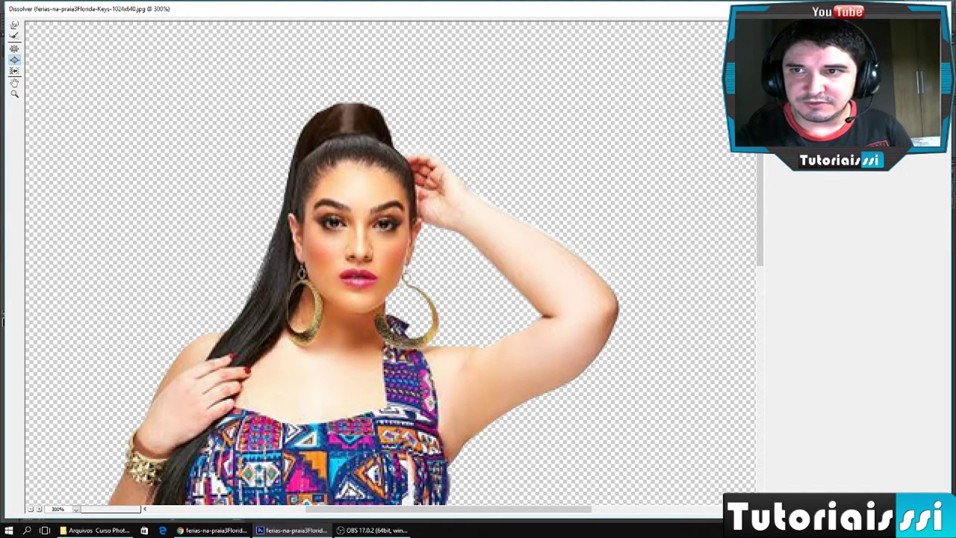
key("Return")
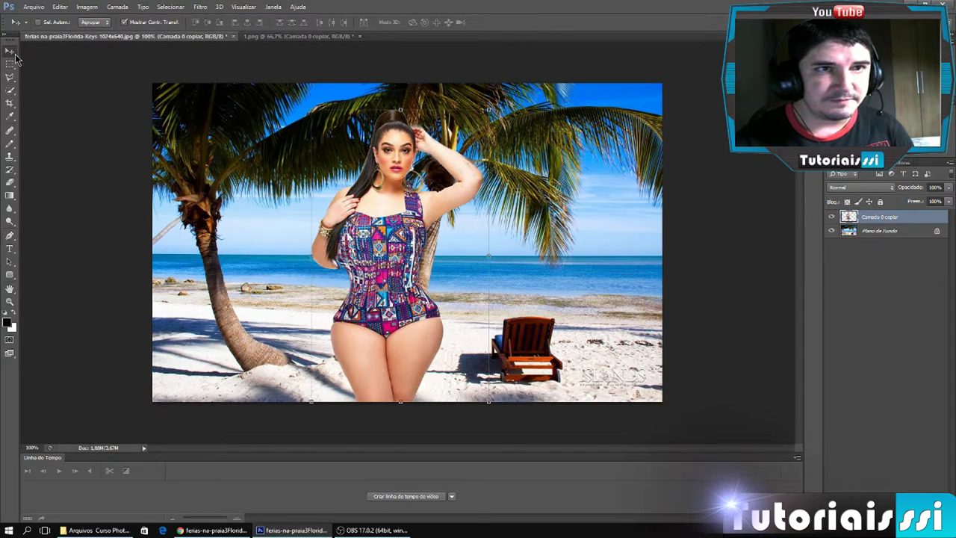
Compare the figure before and after Liquify, then reselect the woman's Camada 0 copiar layer
key("ctrl+z")
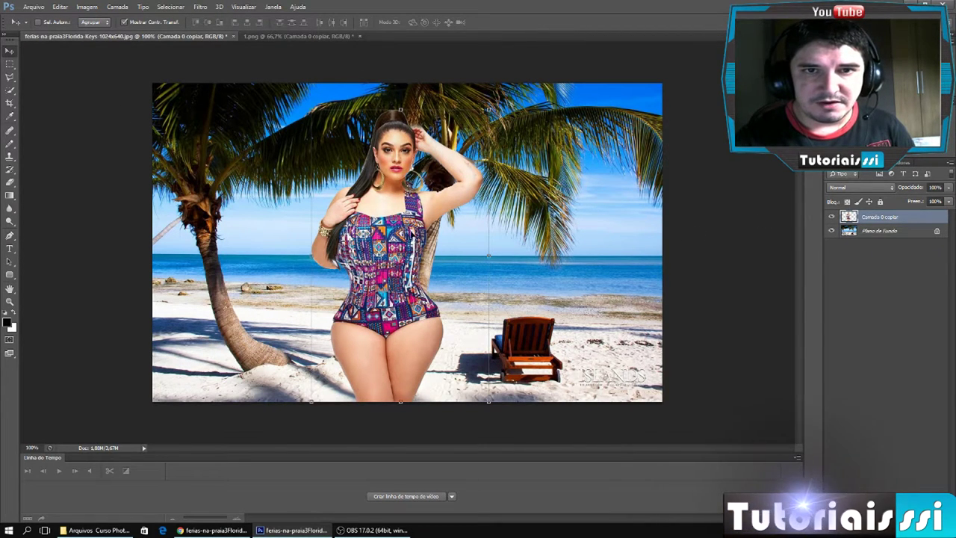
key("ctrl+z")
left_click(866, 231)
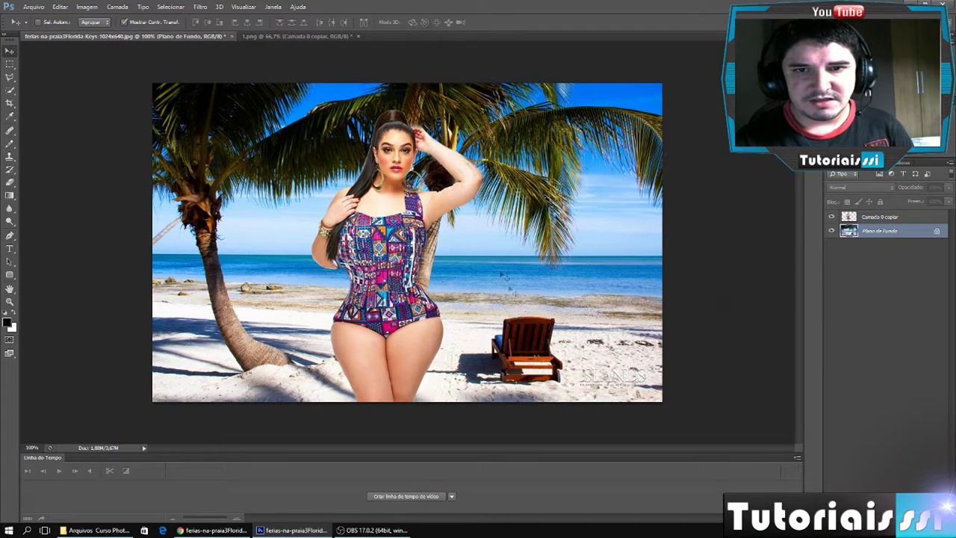
left_click(876, 217)
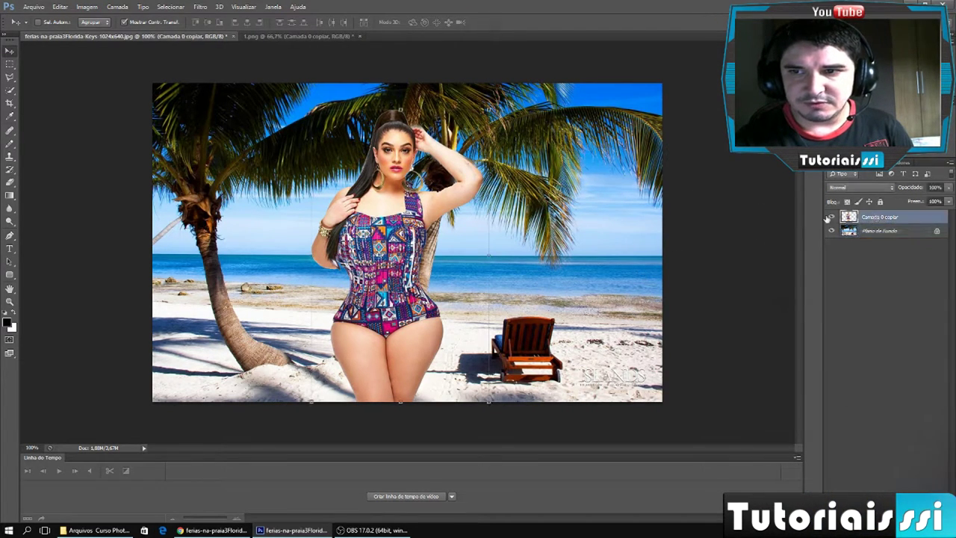
Cycle the woman layer's blend modes through Dissolver, Escurecer, Subtrair, Luminosidade and Cor
left_click(889, 187)
left_click(864, 205)
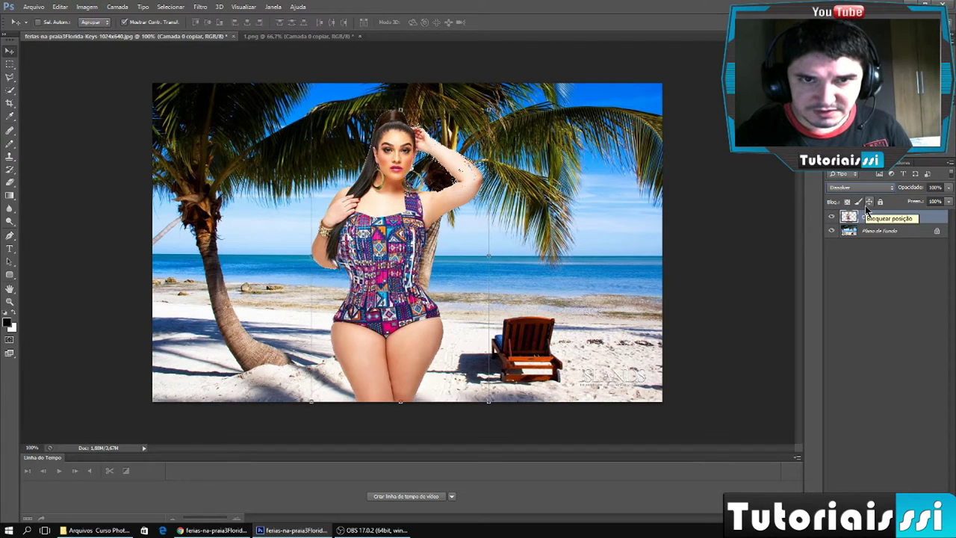
key("shift+plus")
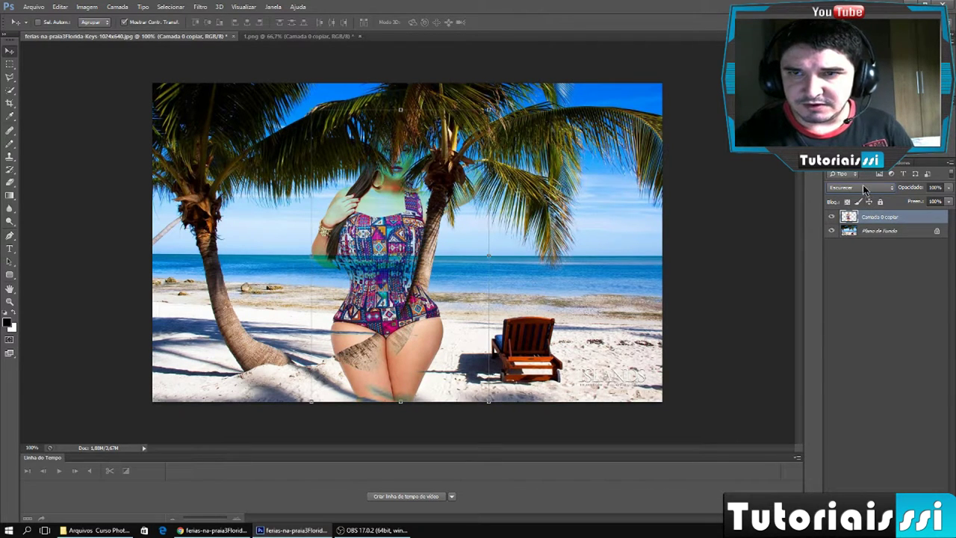
scroll(864, 188, "down", 1)
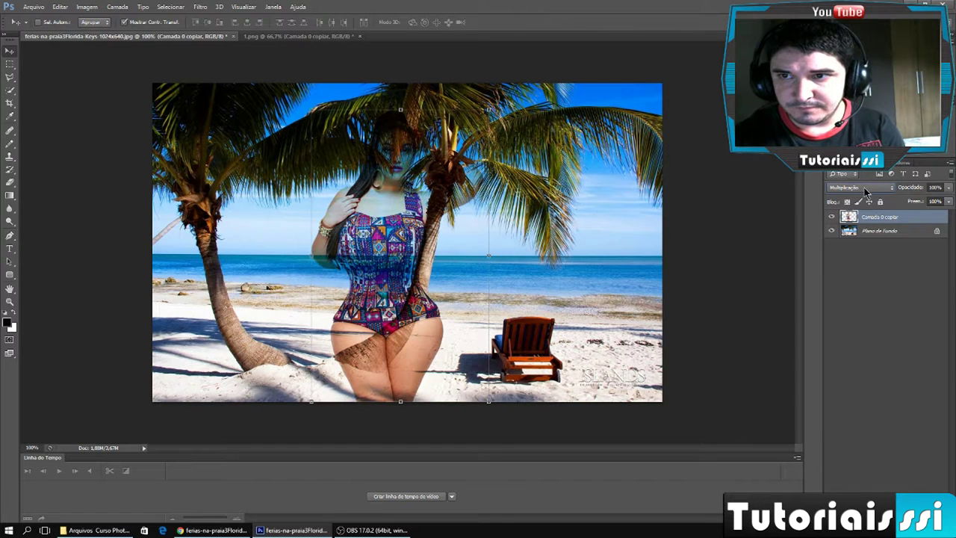
scroll(864, 188, "down", 1)
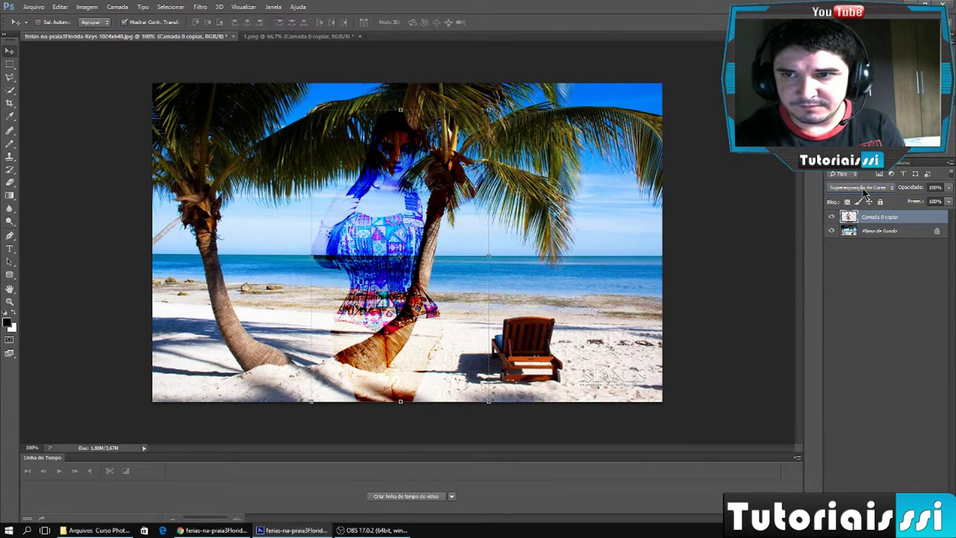
scroll(876, 195, "down", 1)
scroll(859, 194, "down", 1)
scroll(814, 200, "down", 1)
scroll(794, 201, "down", 1)
scroll(794, 200, "down", 1)
scroll(794, 200, "down", 1)
scroll(793, 201, "down", 1)
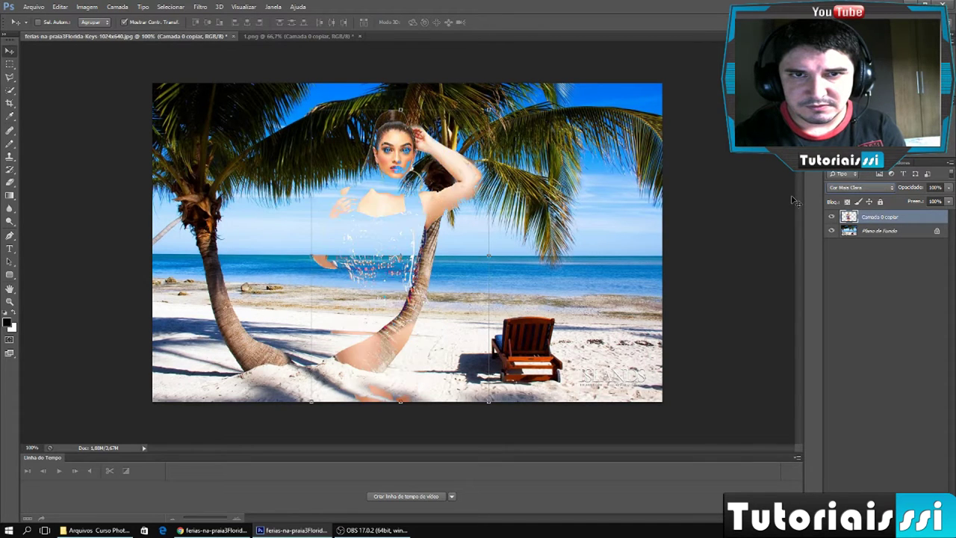
scroll(794, 200, "down", 1)
scroll(793, 200, "down", 1)
scroll(794, 200, "down", 1)
scroll(794, 200, "down", 1)
scroll(794, 200, "down", 1)
key("shift+plus")
key("shift+plus")
key("shift+plus")
key("shift+plus")
key("shift+plus")
key("shift+plus")
key("shift+plus")
key("shift+plus")
key("shift+plus")
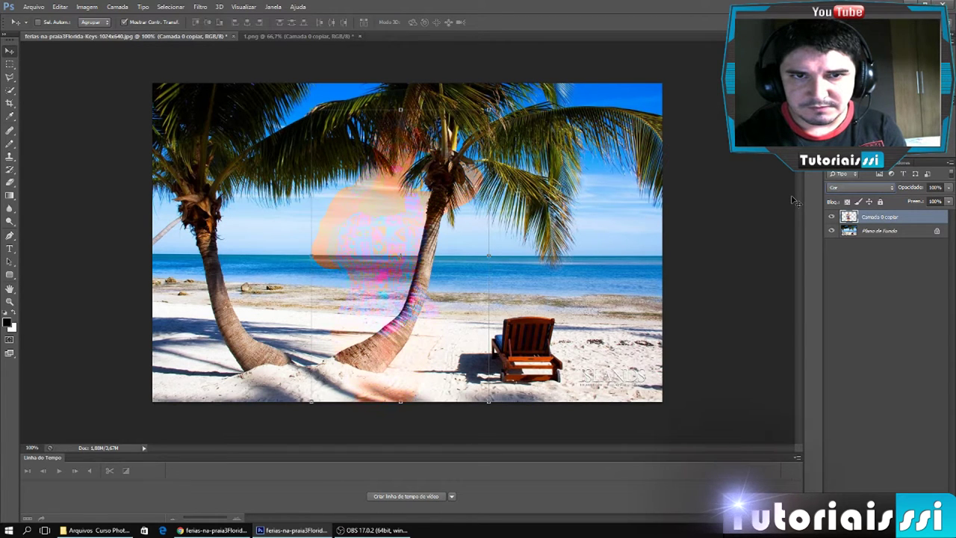
key("shift+plus")
key("shift+plus")
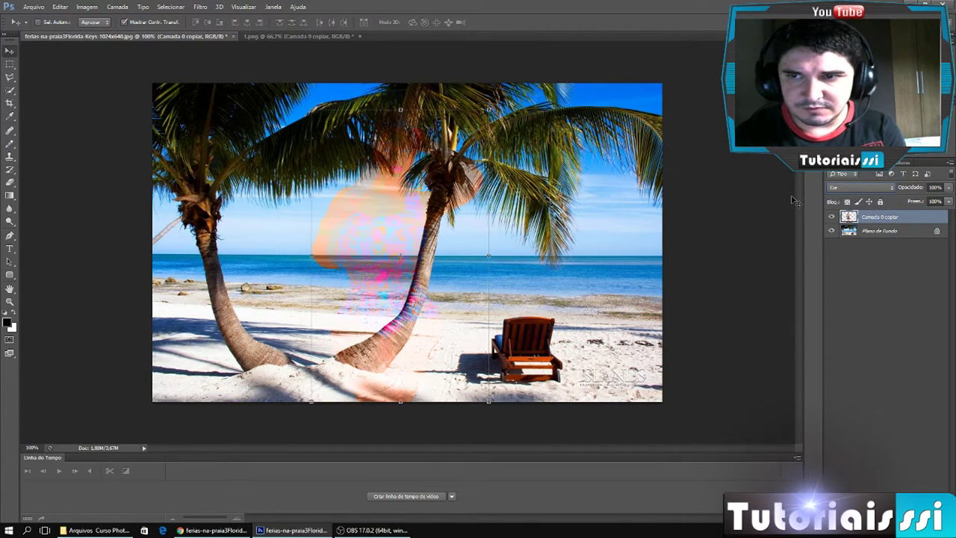
key("shift+plus")
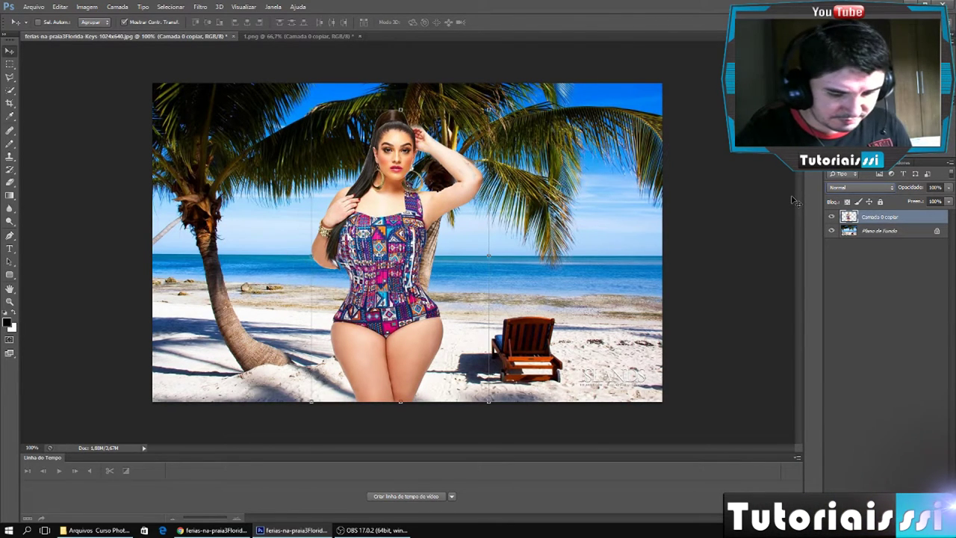
Duplicate the woman's layer, set the copy to Cor Mais Clara, and select Plano de Fundo
key("ctrl+j")
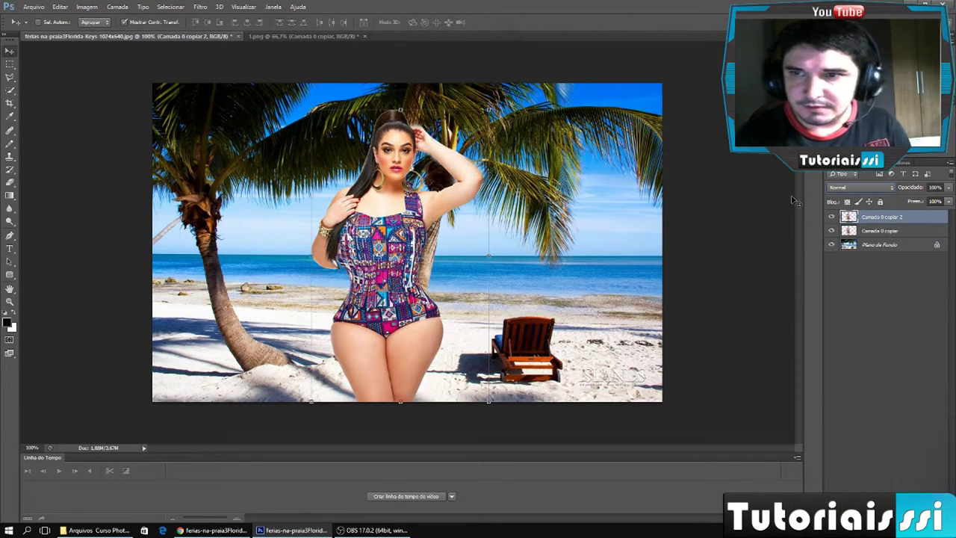
left_click(859, 187)
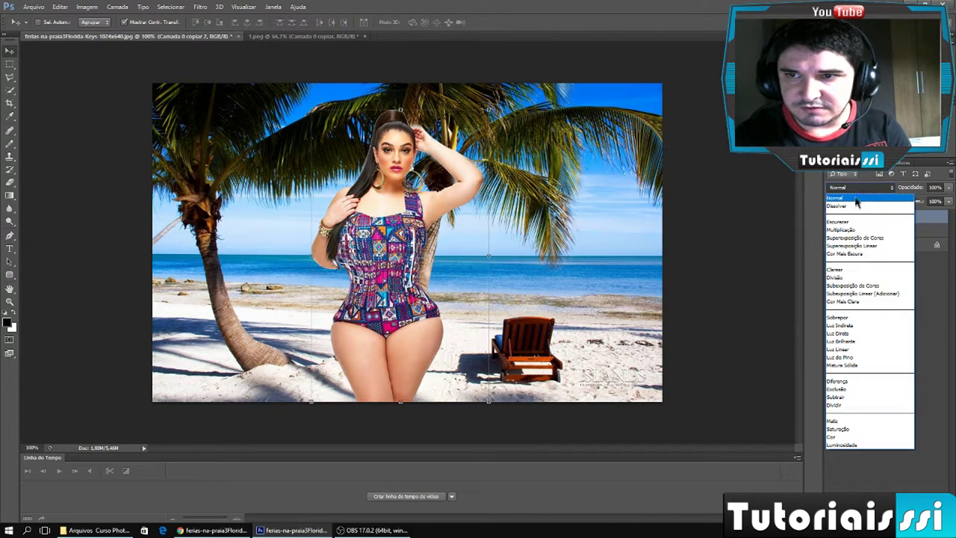
left_click(858, 196)
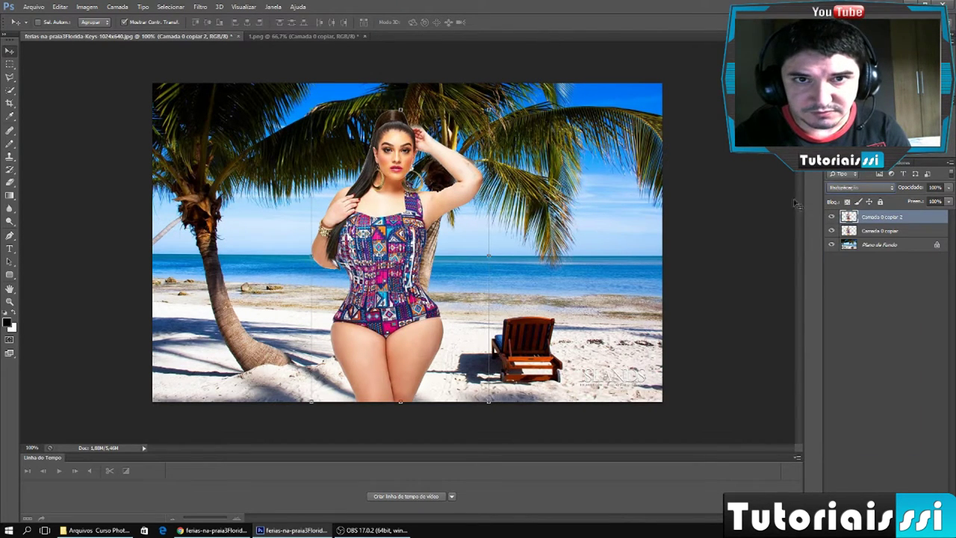
key("Down")
key("Down")
key("Down")
key("Down")
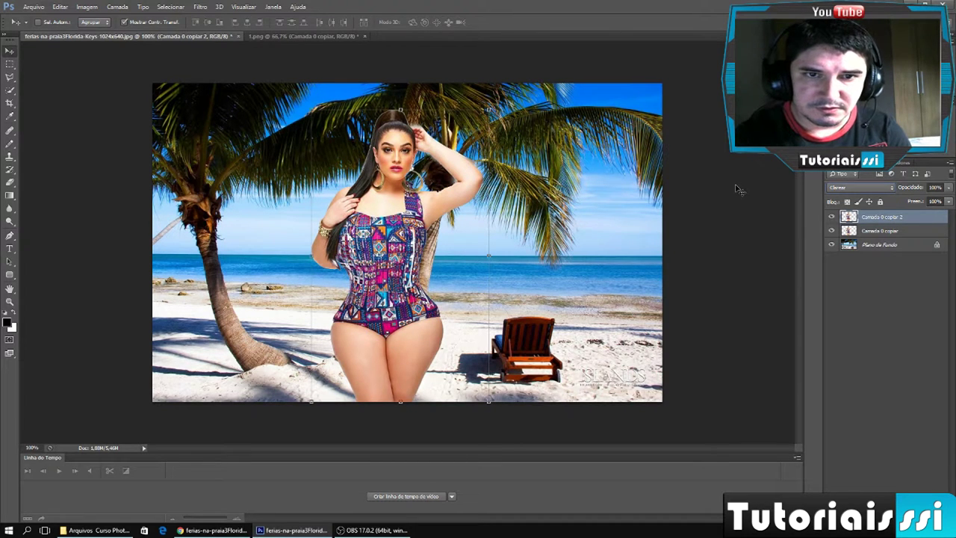
key("Down")
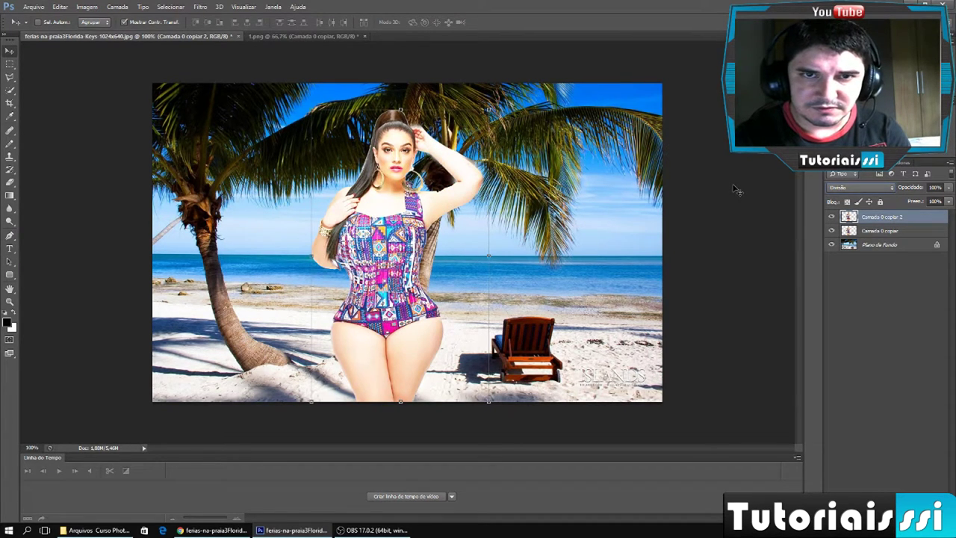
key("Down")
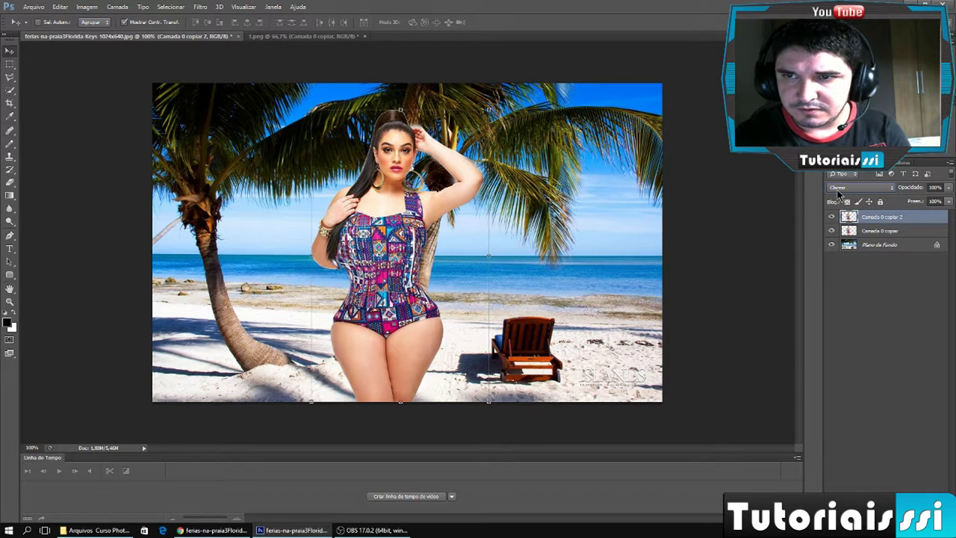
key("Down")
key("Down")
key("Down")
key("Down")
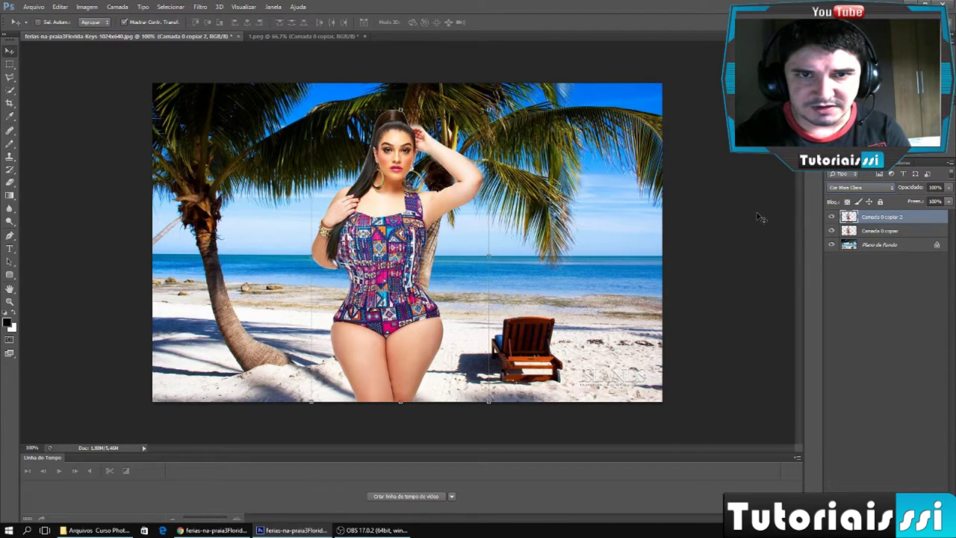
left_click(882, 247)
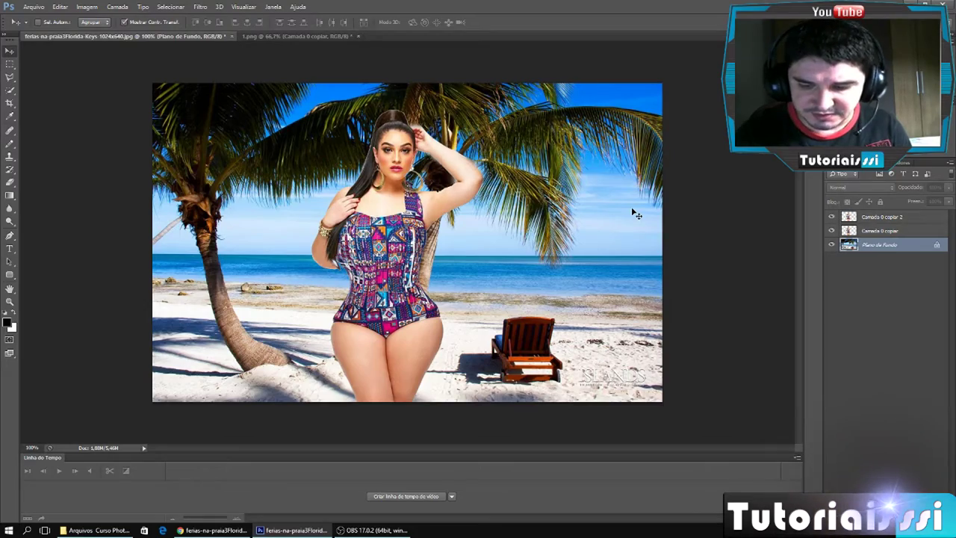
key("ctrl+plus")
key("ctrl+plus")
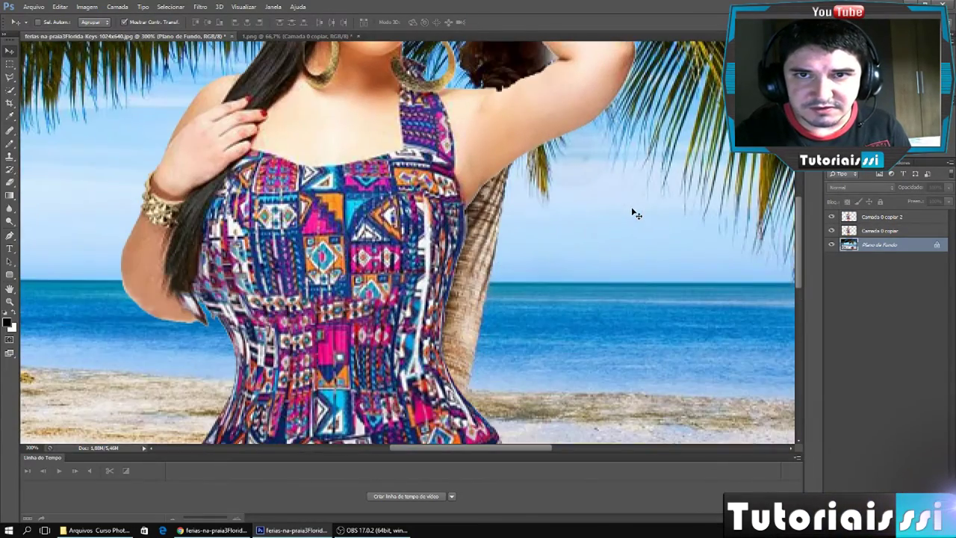
Open Liquify on the background, cancel it, and select the Camada 0 copiar 2 layer
key("ctrl+minus")
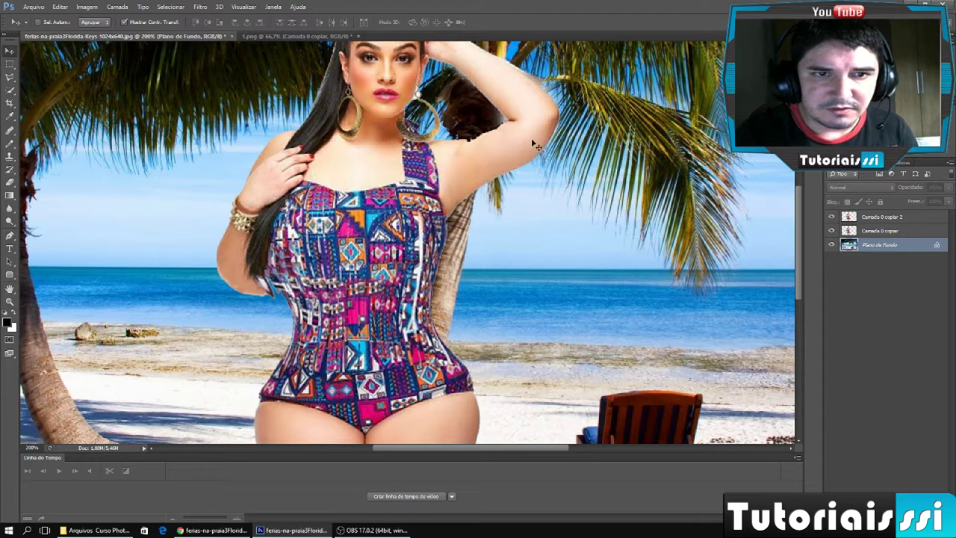
left_click(207, 9)
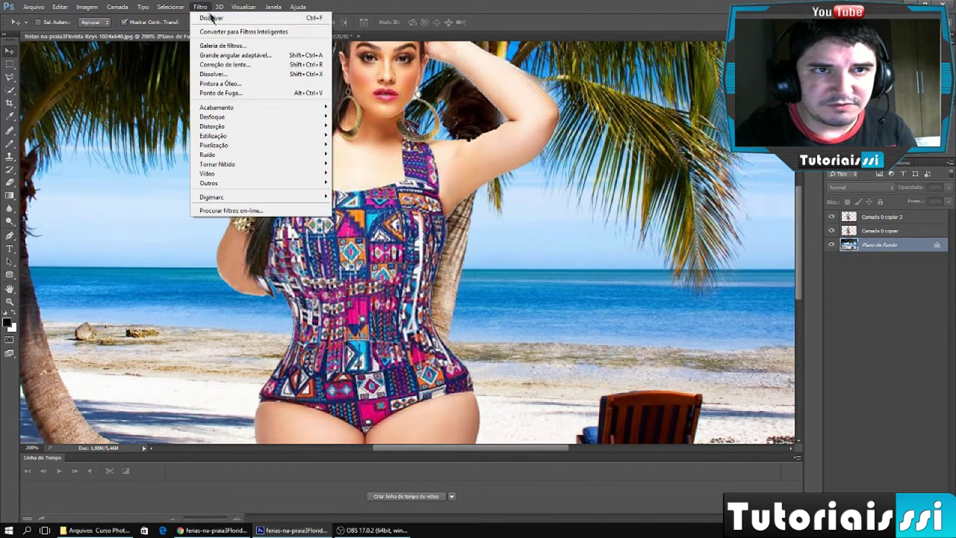
left_click(236, 76)
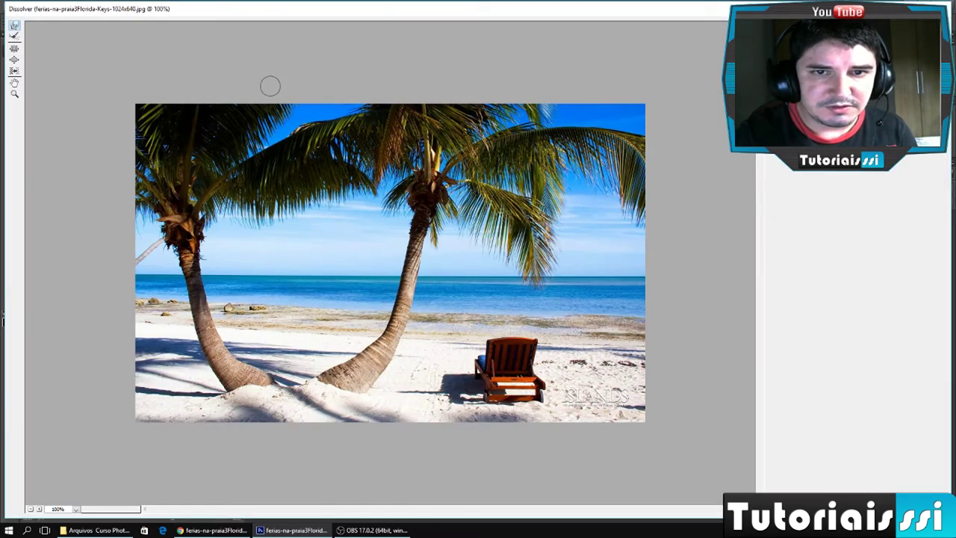
key("Escape")
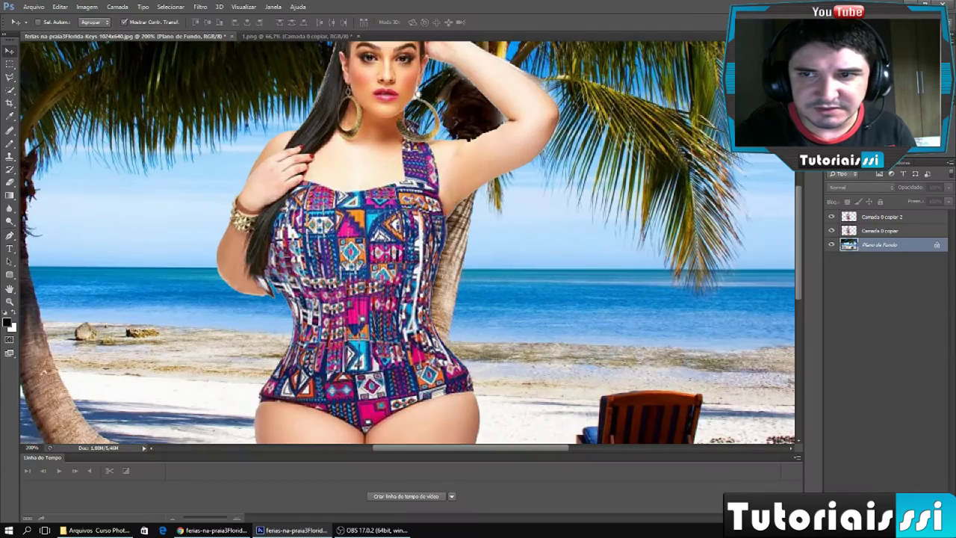
left_click(882, 218)
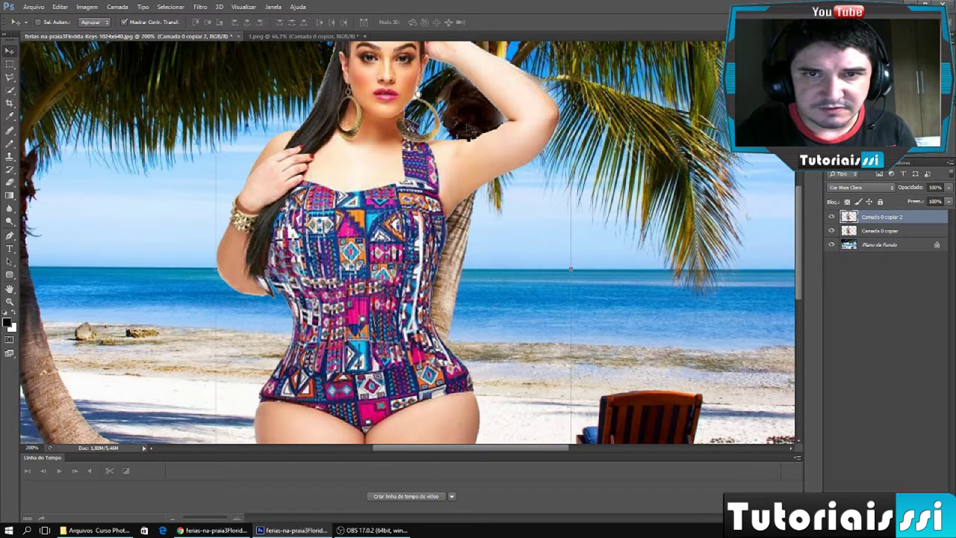
left_click(200, 7)
left_click(226, 74)
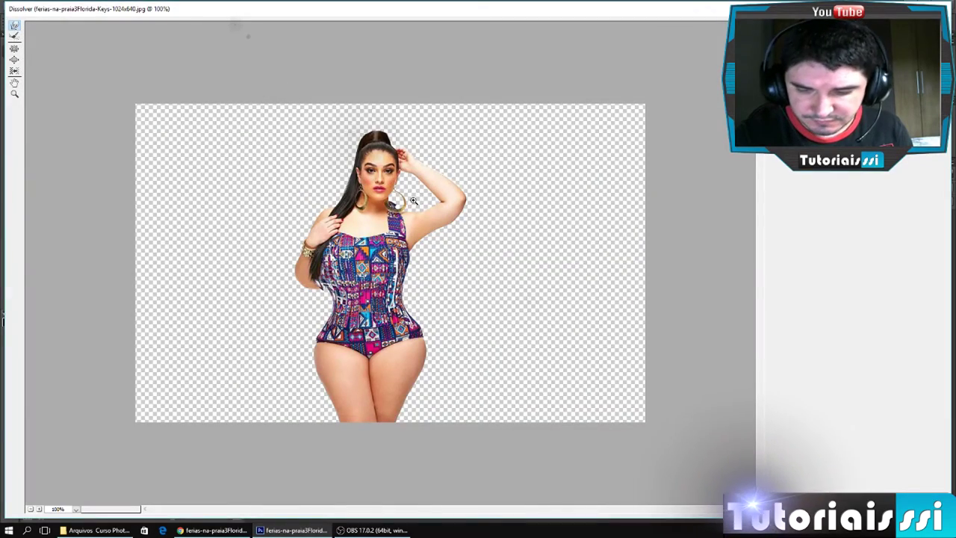
key("ctrl+plus")
key("ctrl+plus")
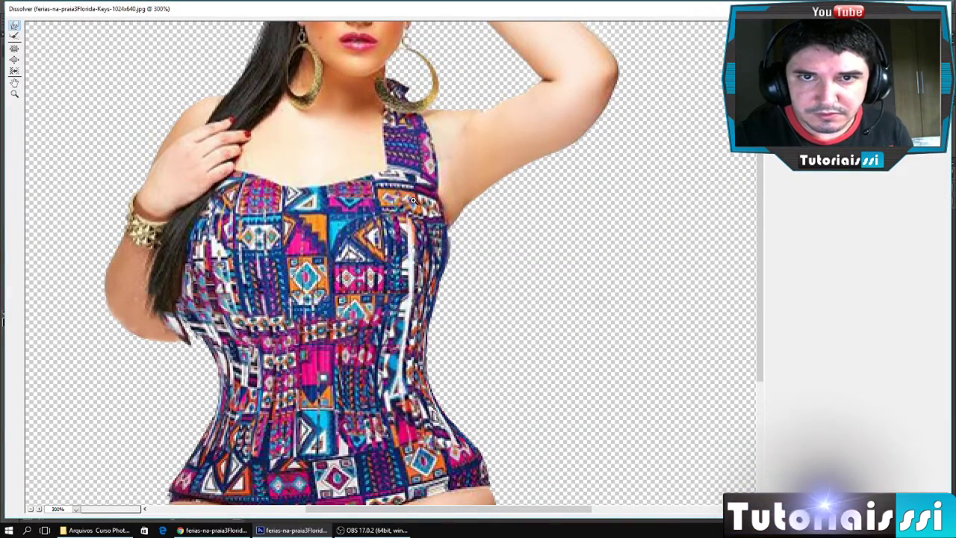
key("ctrl+plus")
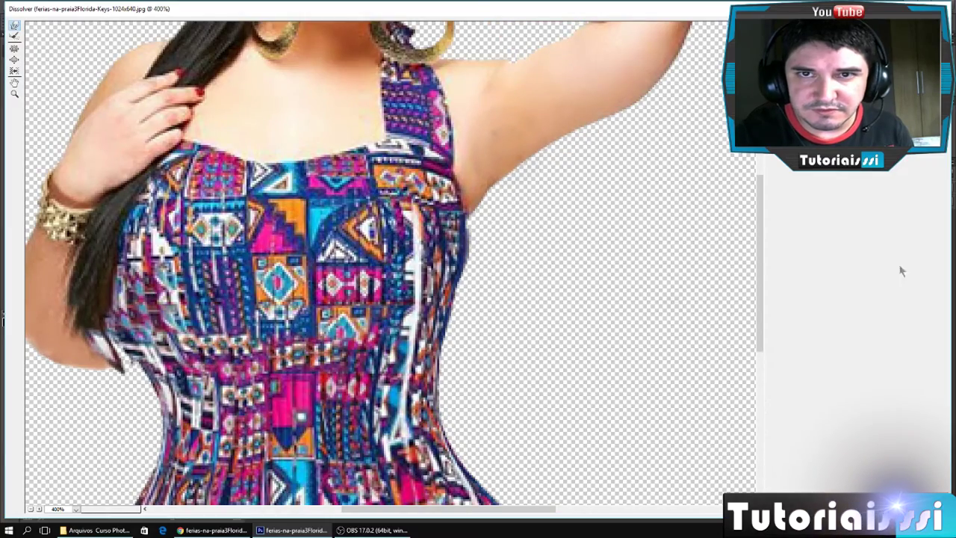
scroll(512, 179, "up", 3)
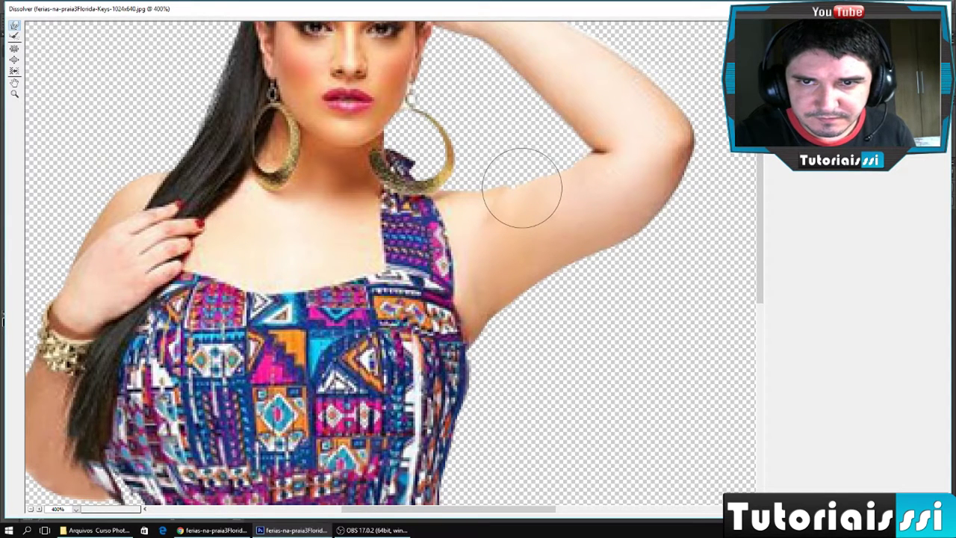
left_click(522, 188)
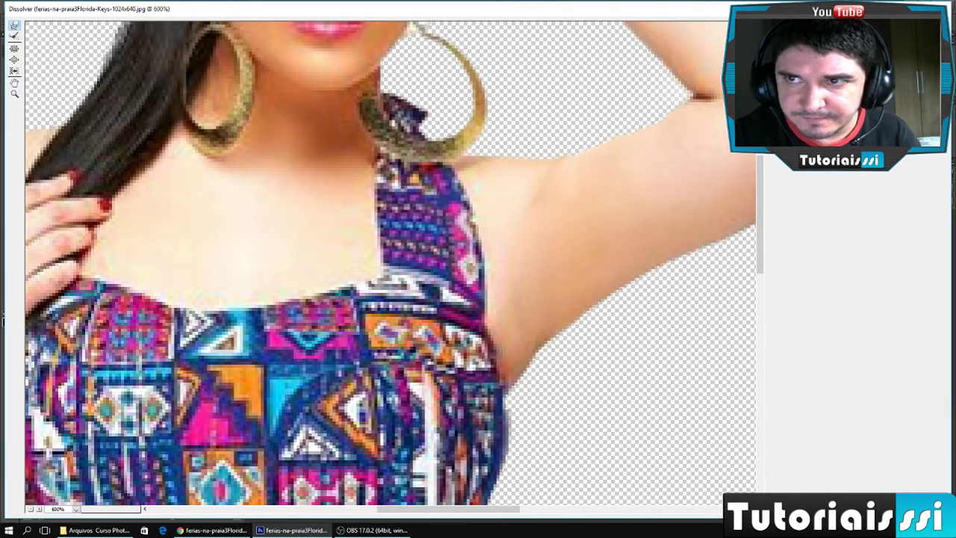
key("Return")
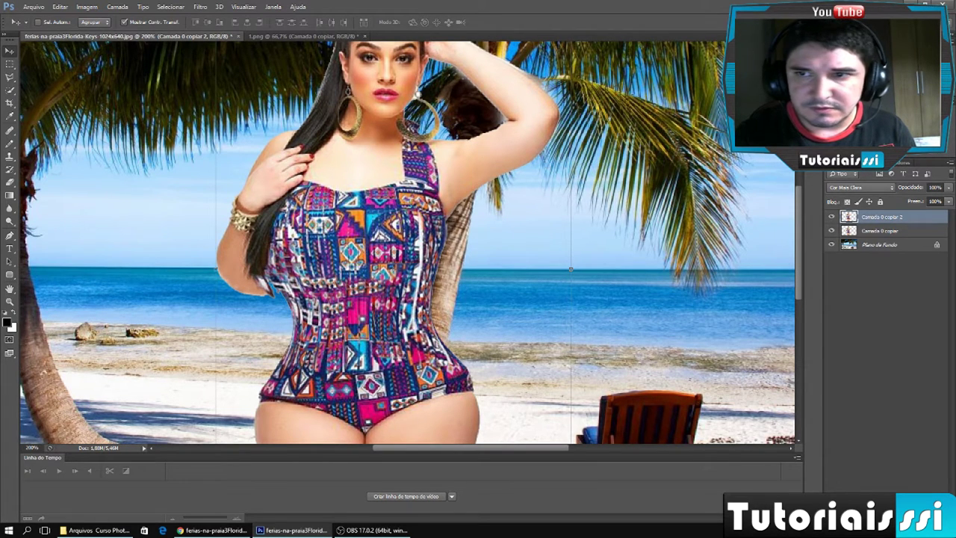
left_click(200, 6)
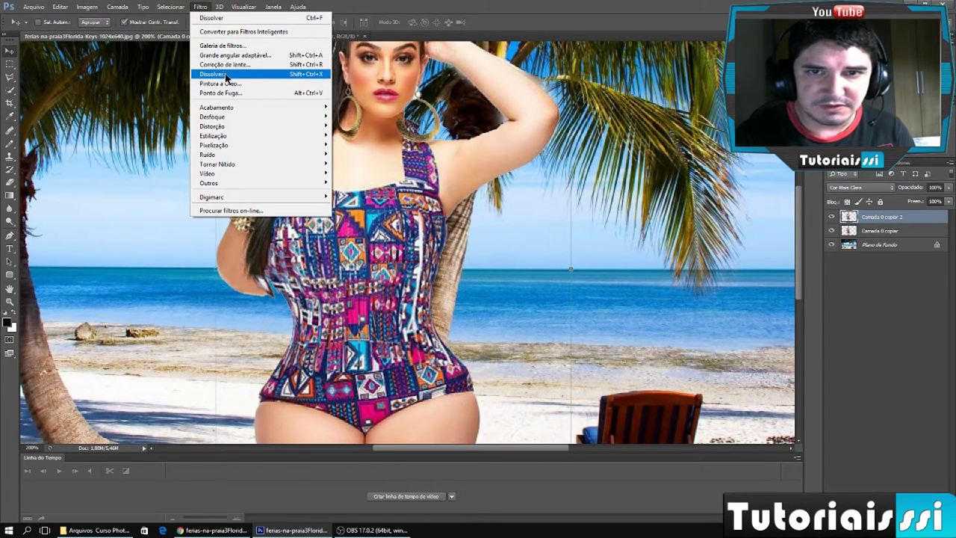
Reshape the woman's underarm in Liquify at 400% zoom, apply, and zoom out to the composite
left_click(226, 77)
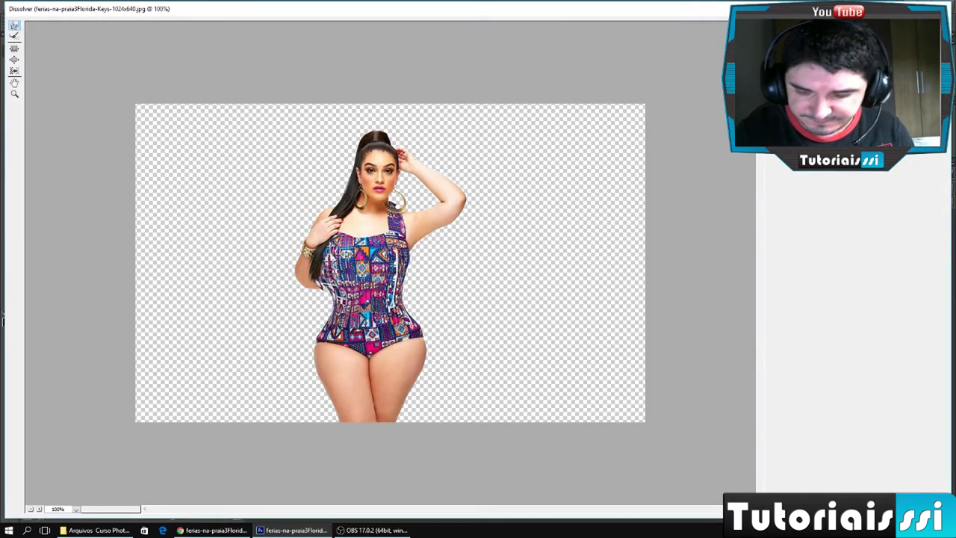
key("ctrl+plus")
key("ctrl+plus")
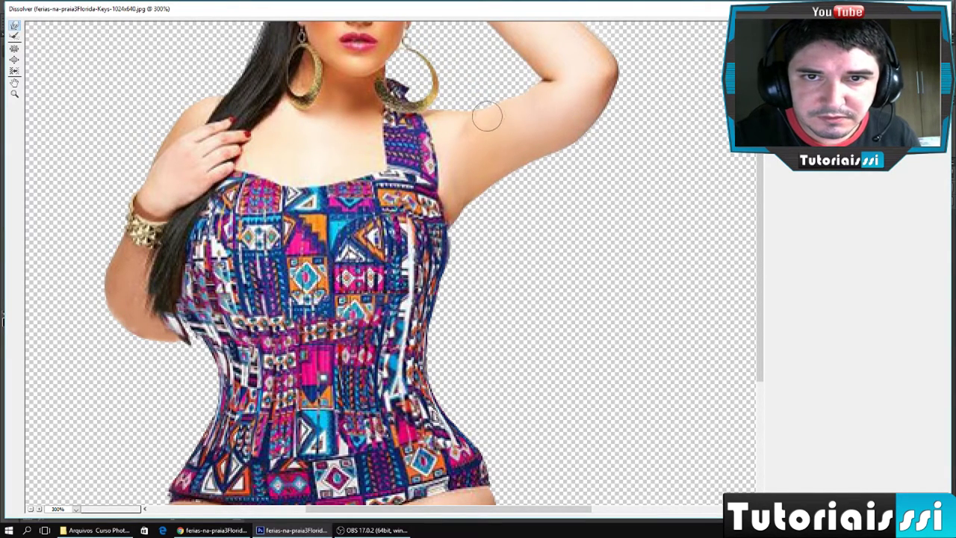
key("ctrl+plus")
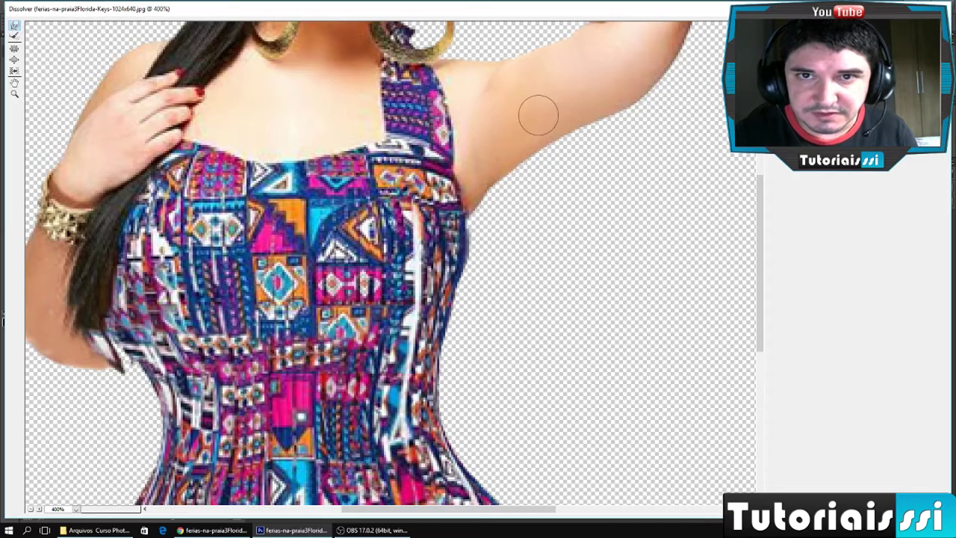
left_click_drag(763, 199, 763, 149)
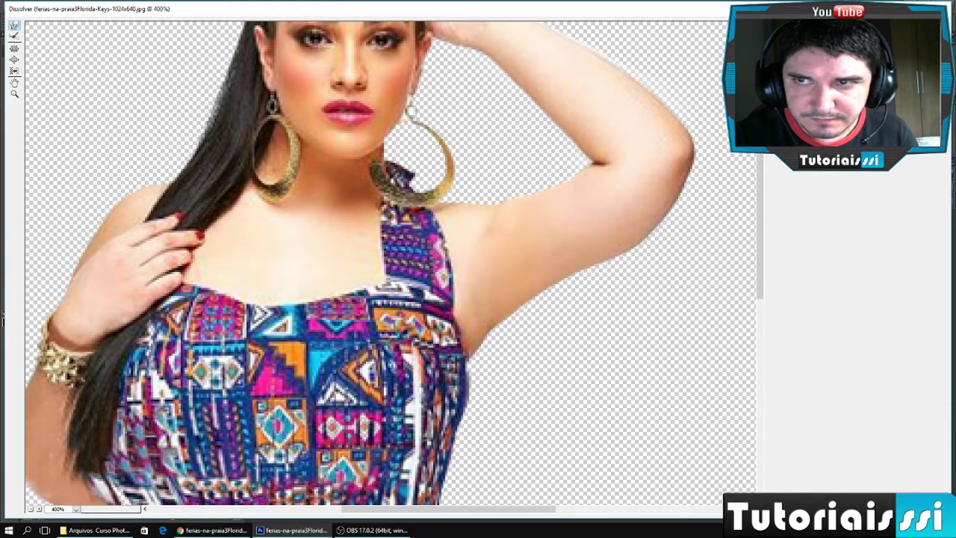
key("Return")
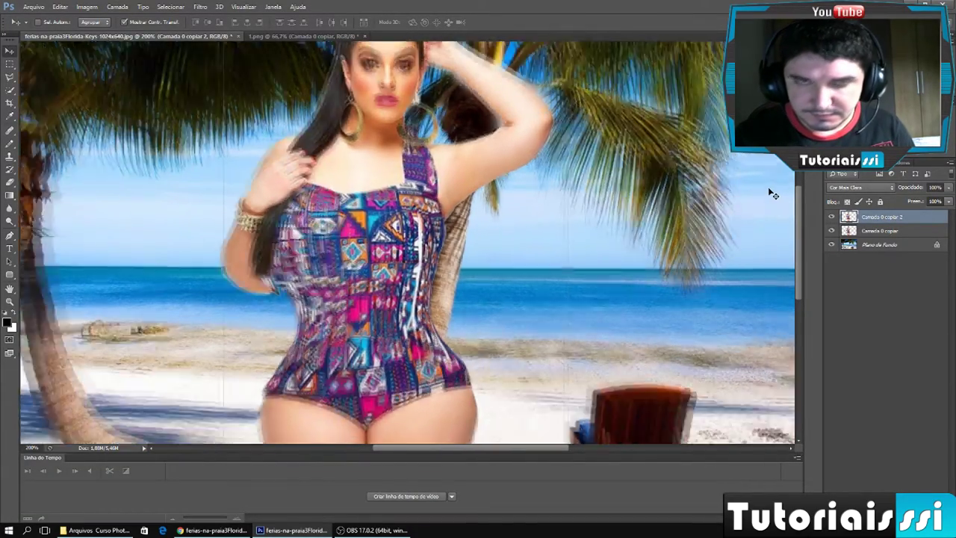
key("ctrl+minus")
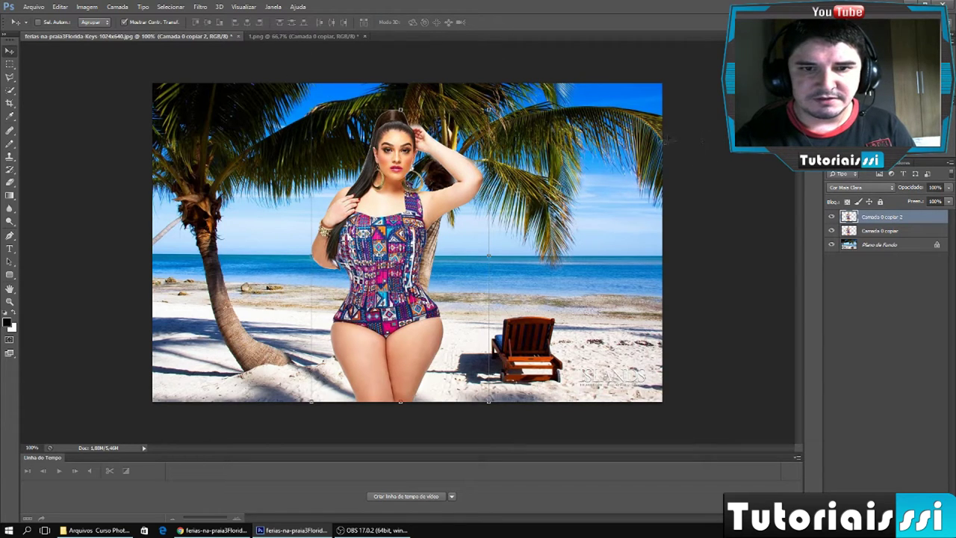
Save the composite as JPEG quality 12, overwriting ferias-na-praia3Florida-Keys-1024x640.jpg
left_click(34, 7)
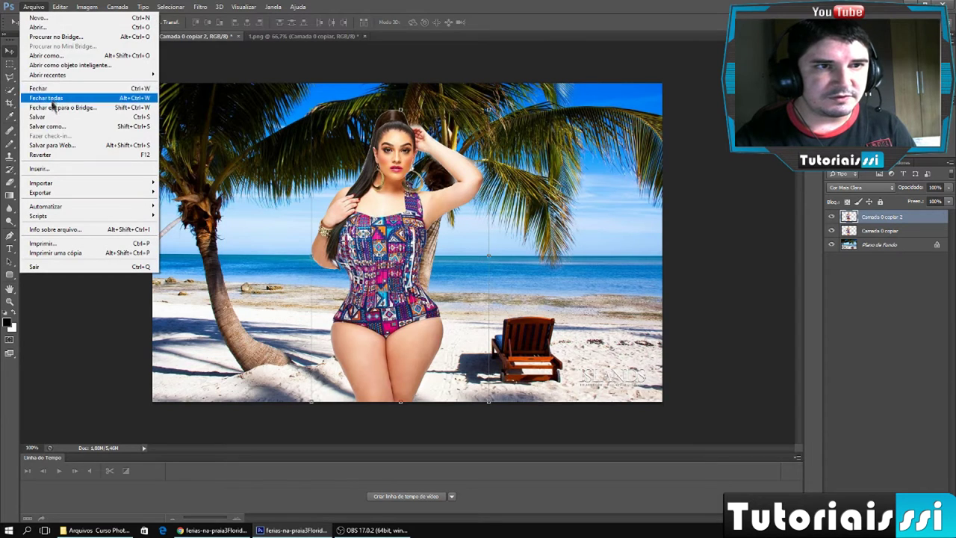
left_click(49, 127)
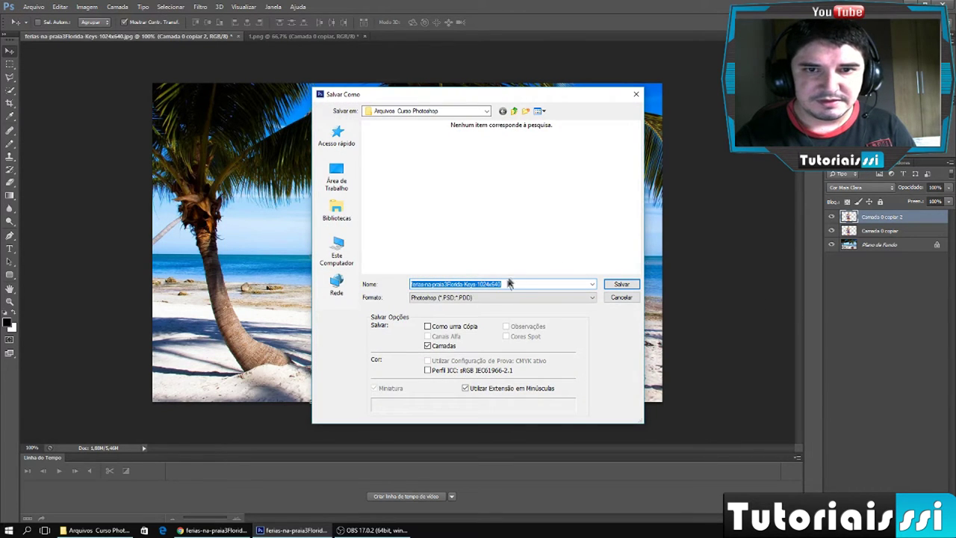
left_click(480, 299)
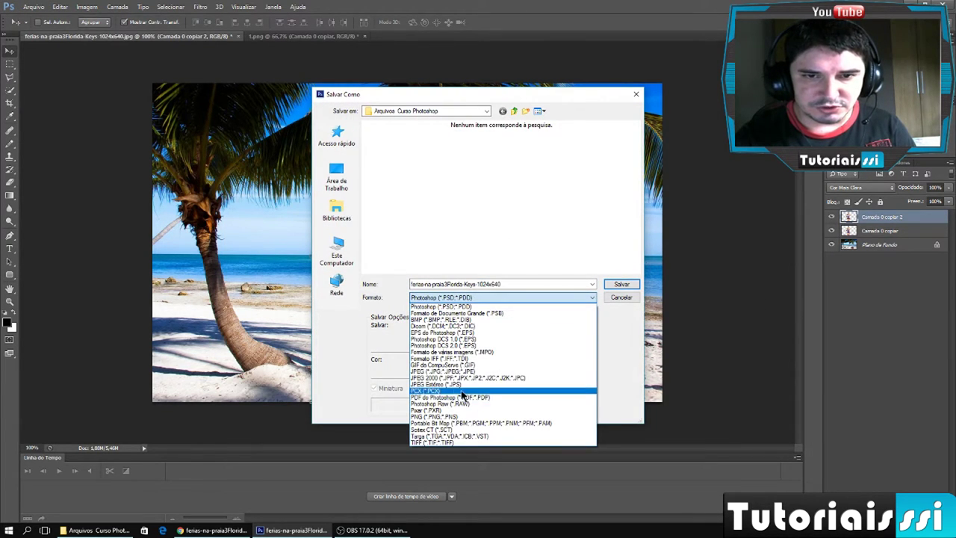
left_click(448, 371)
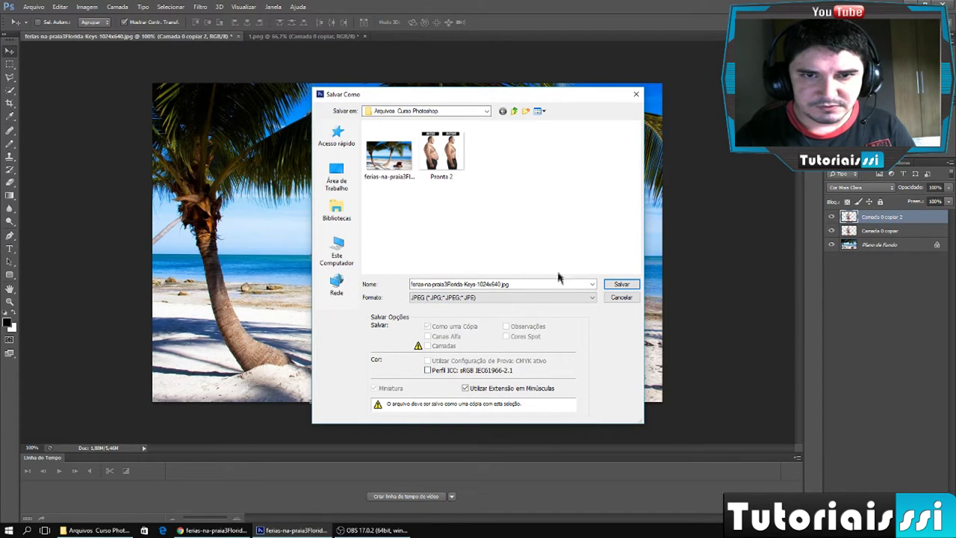
left_click(620, 284)
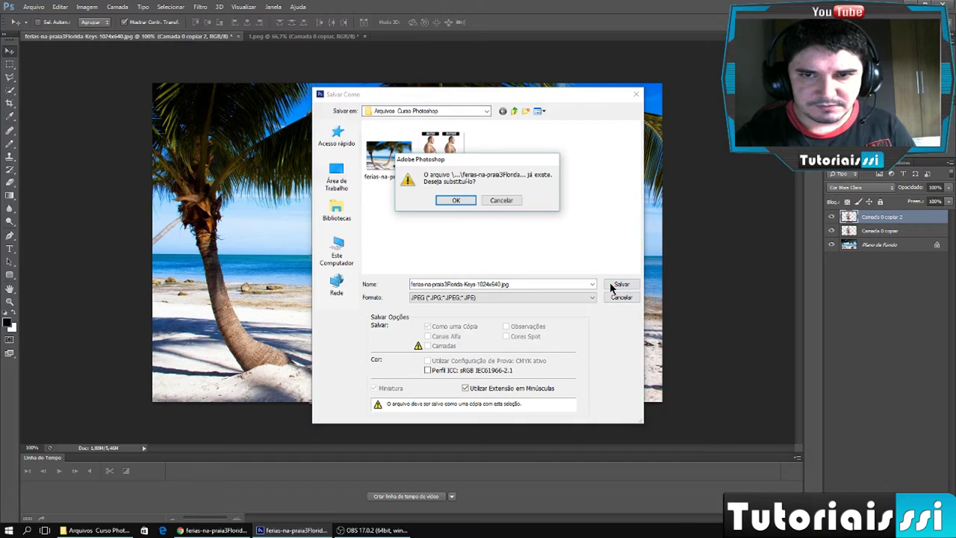
left_click(468, 203)
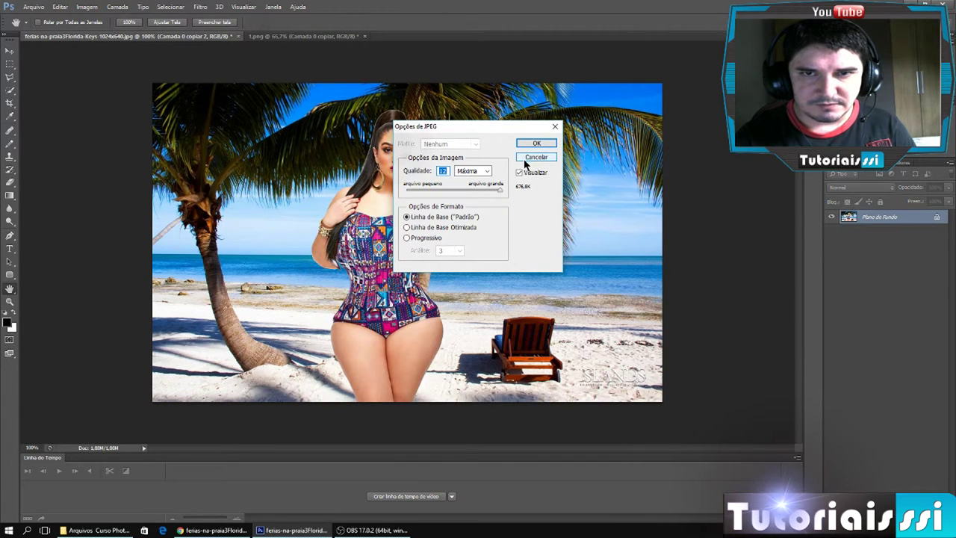
left_click(537, 148)
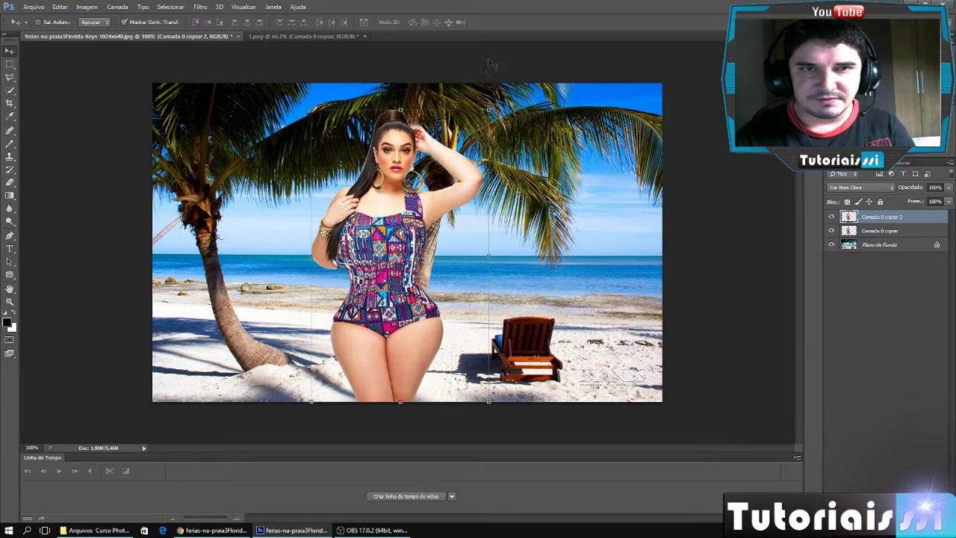
Close the composite and 1.png documents without saving, then close the browser window
left_click(238, 36)
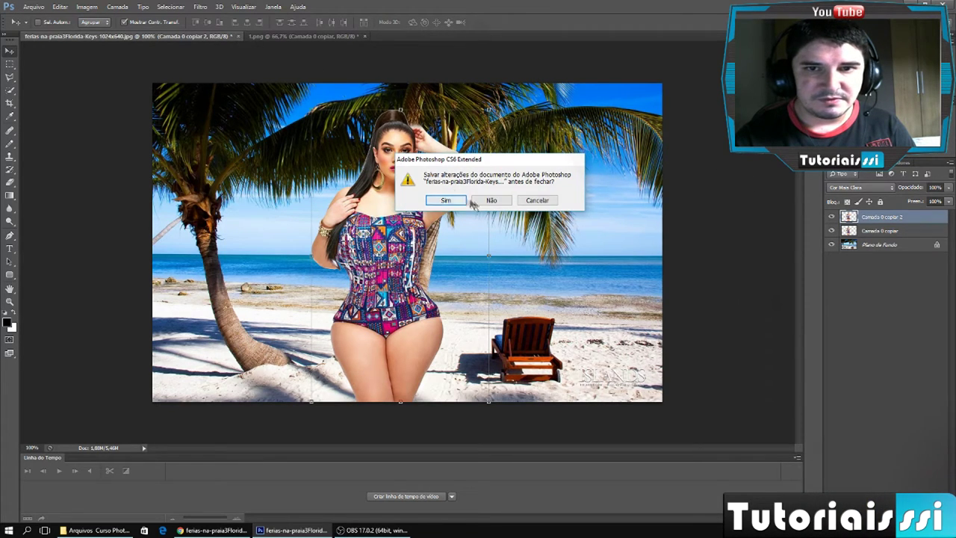
left_click(440, 200)
left_click(137, 36)
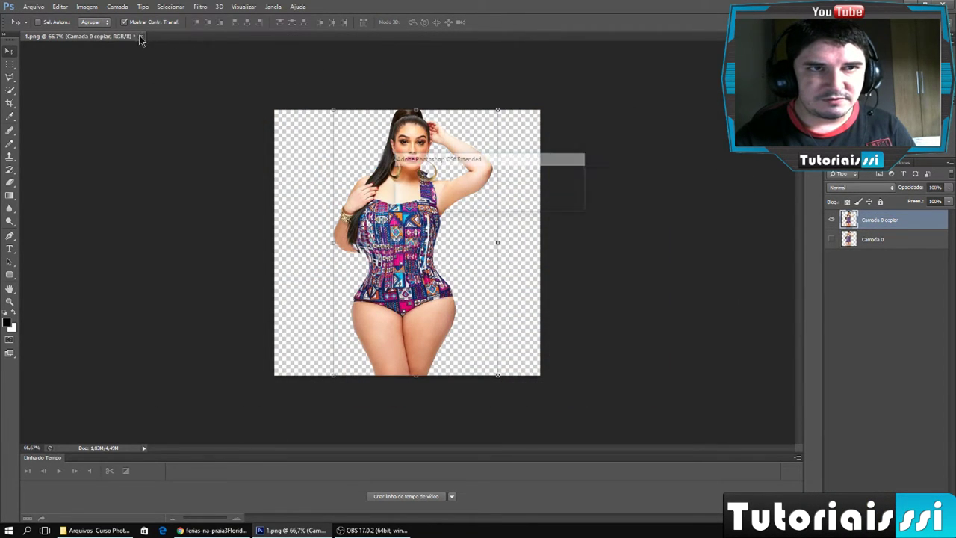
left_click(489, 202)
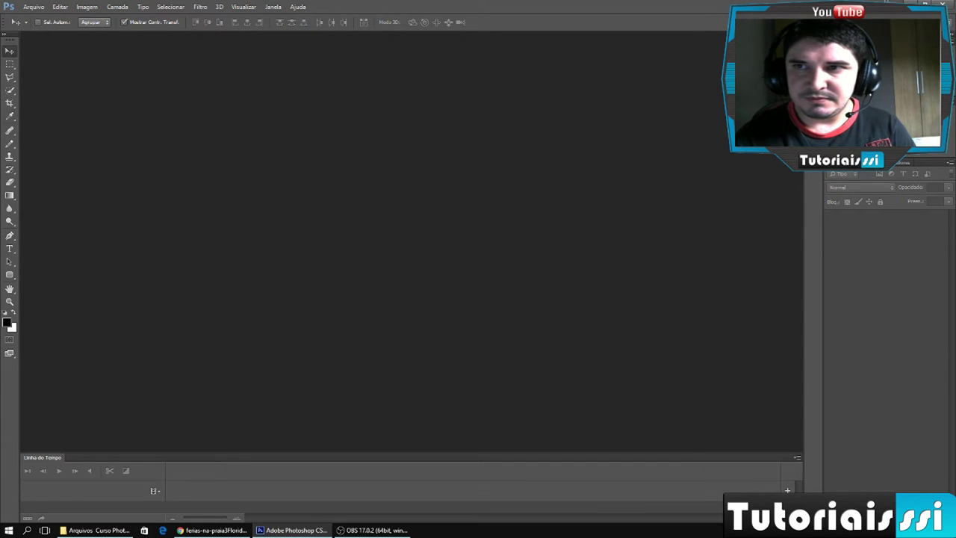
key("alt+Tab")
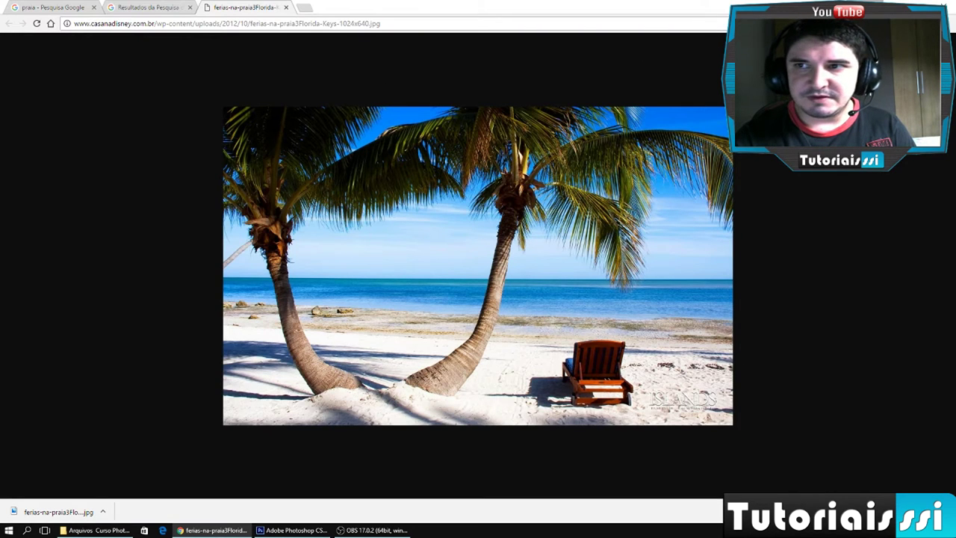
left_click(945, 6)
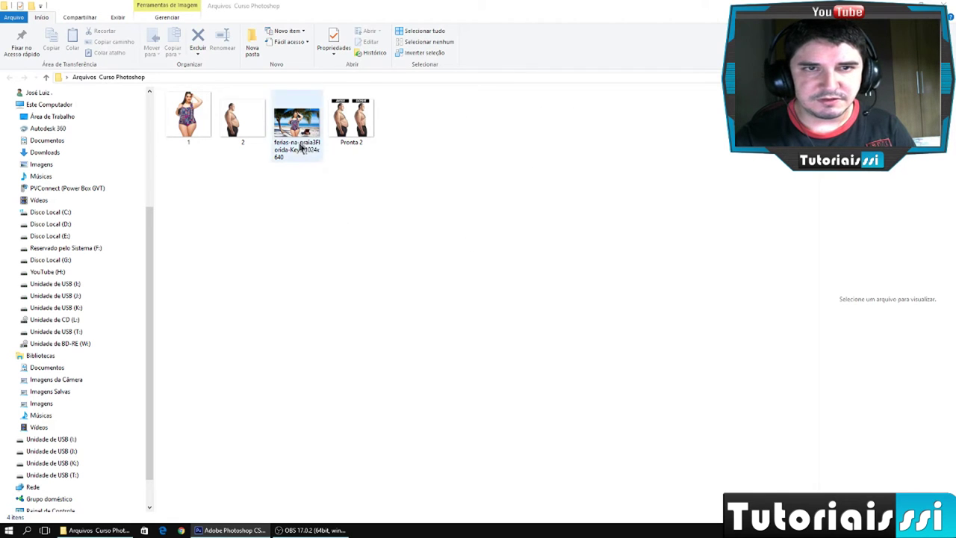
Check the saved beach JPEG thumbnail in Arquivos Curso Photoshop, then bring Photoshop back to front
left_click(419, 198)
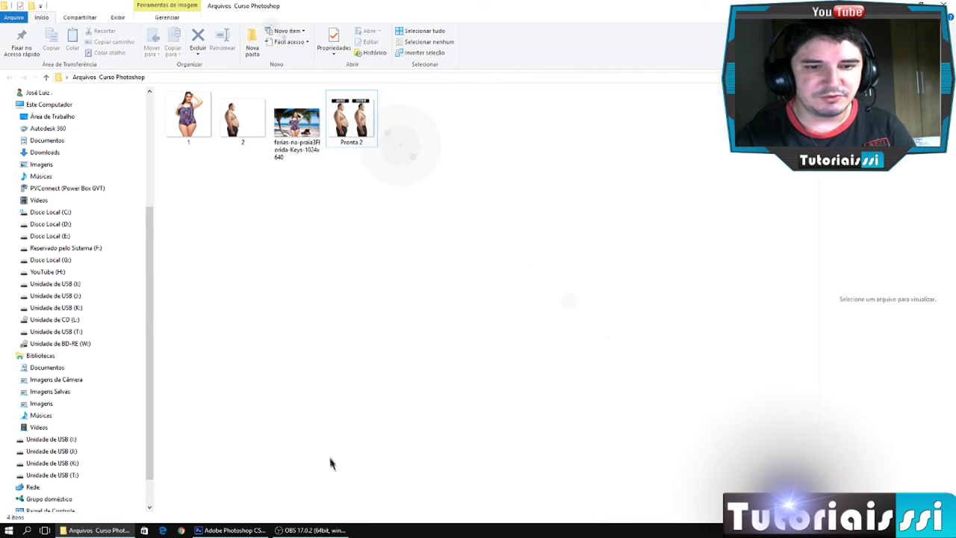
left_click(232, 530)
left_click(200, 7)
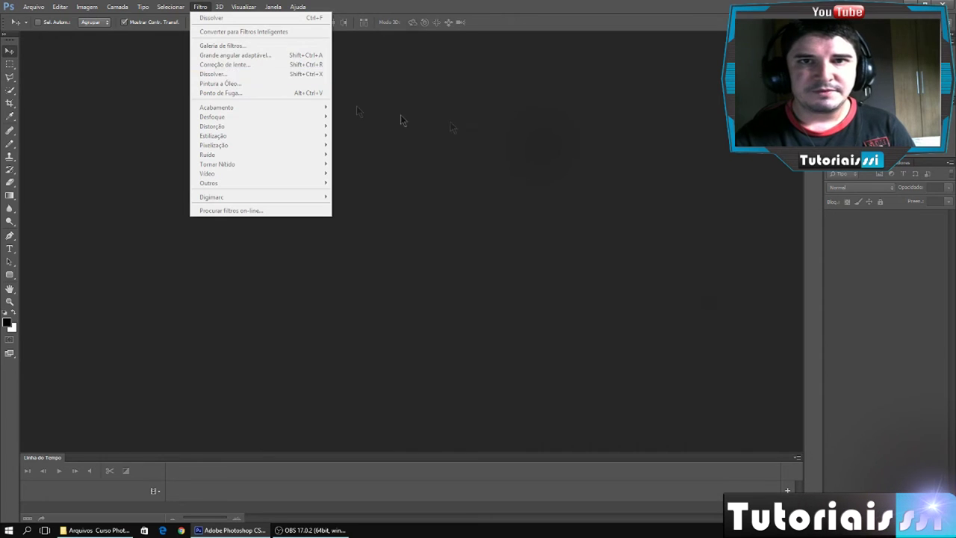
left_click(646, 154)
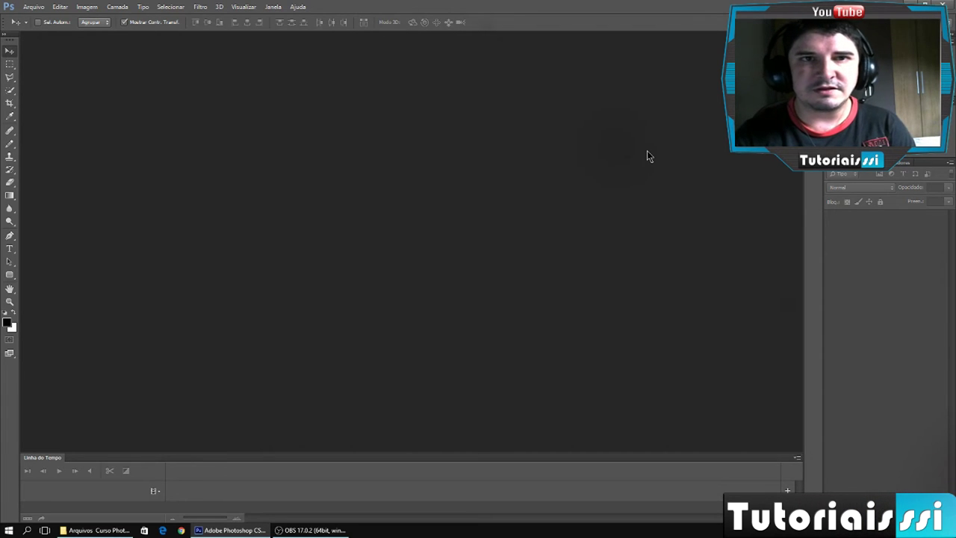